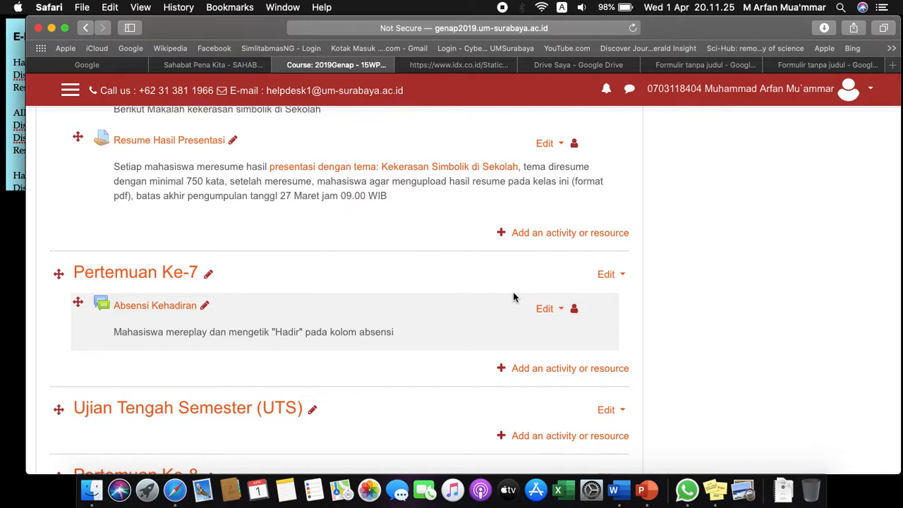
Open the settings of the Absensi Kehadiran forum in Pertemuan Ke-7 and expand its availability options.
click(561, 311)
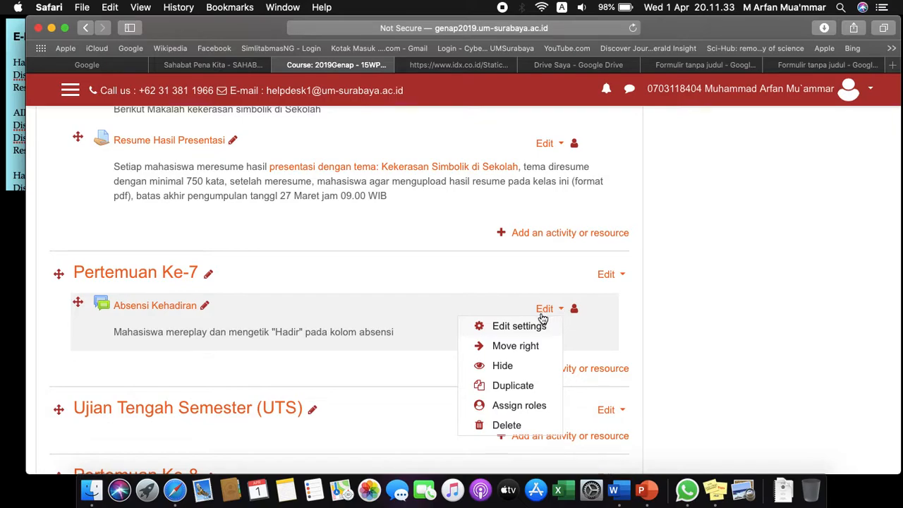
click(528, 327)
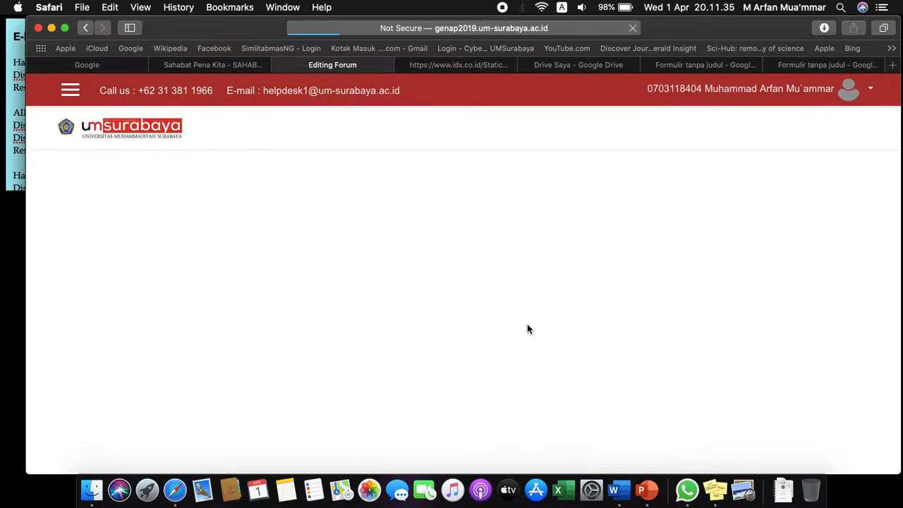
scroll(528, 329, down, 8)
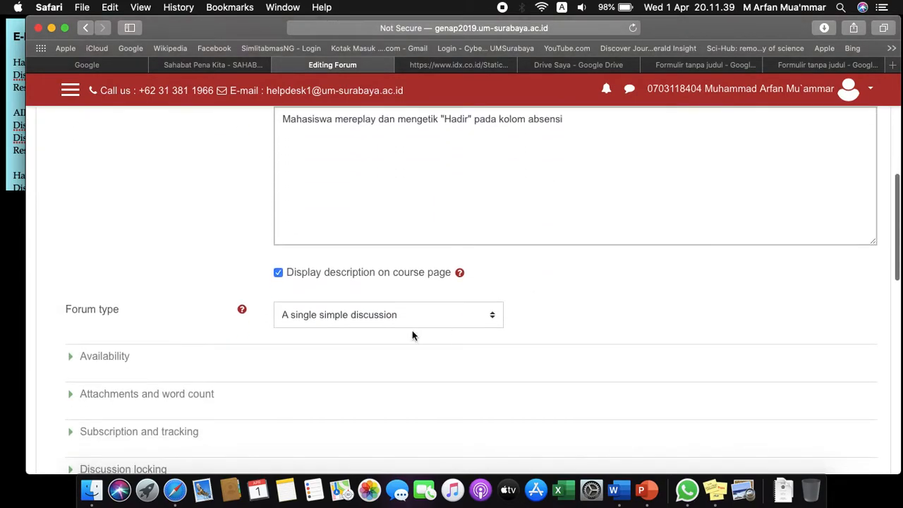
click(71, 361)
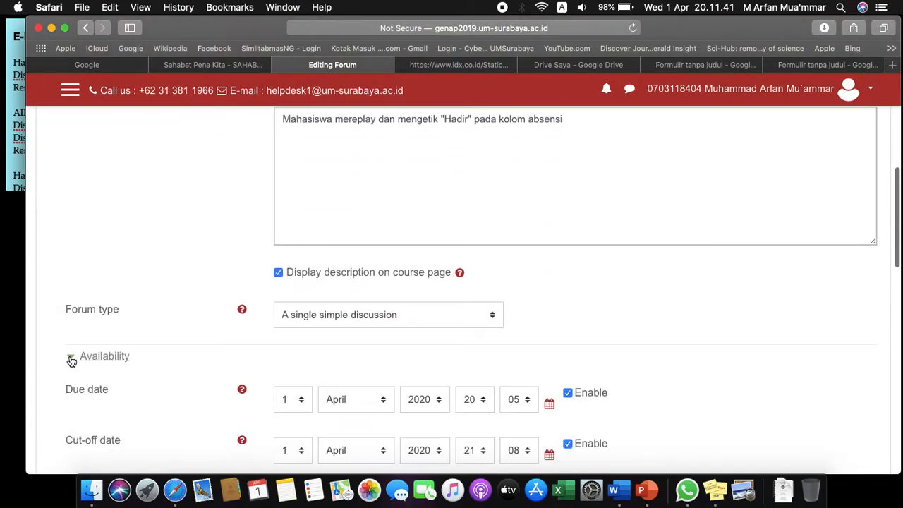
scroll(247, 376, down, 3)
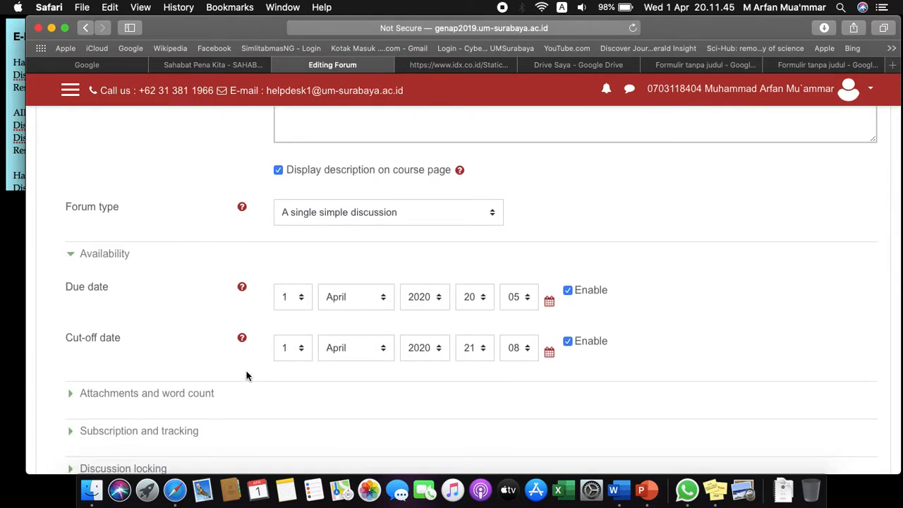
Set the day of both the forum's due date and cut-off date to 5 April 2020.
click(302, 304)
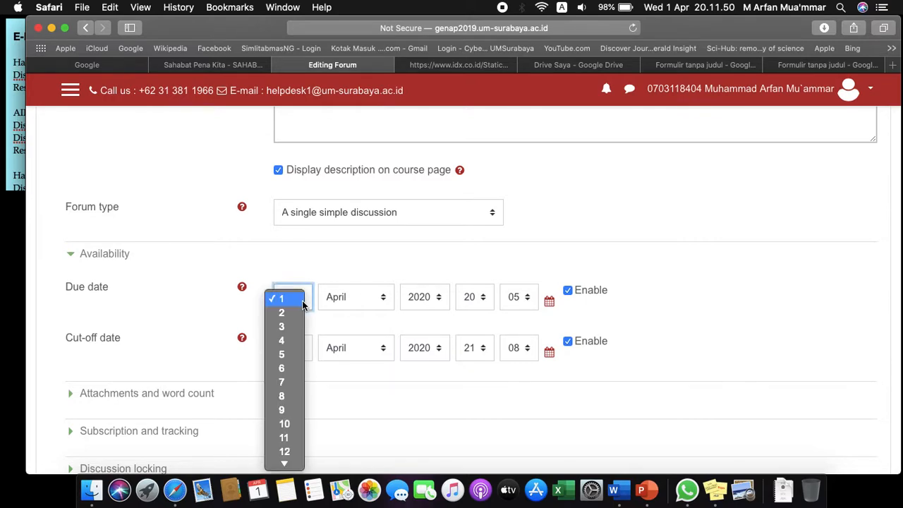
click(284, 355)
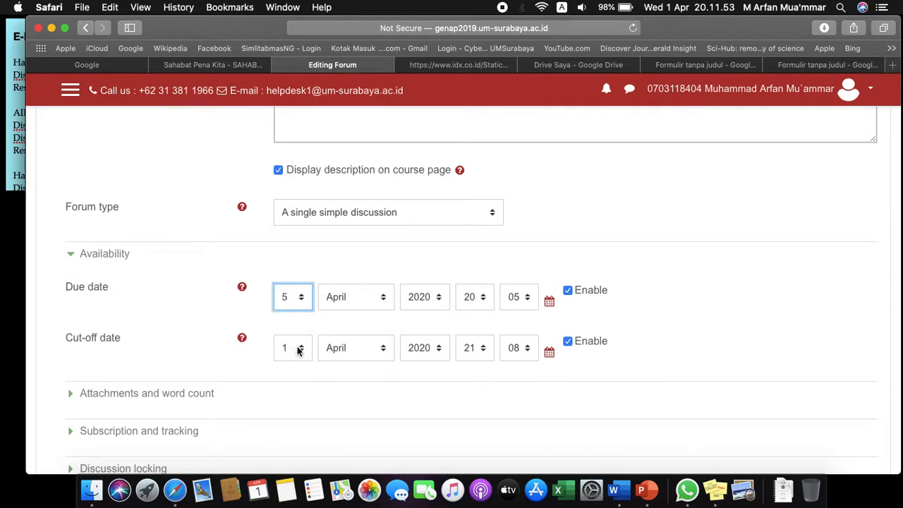
click(300, 349)
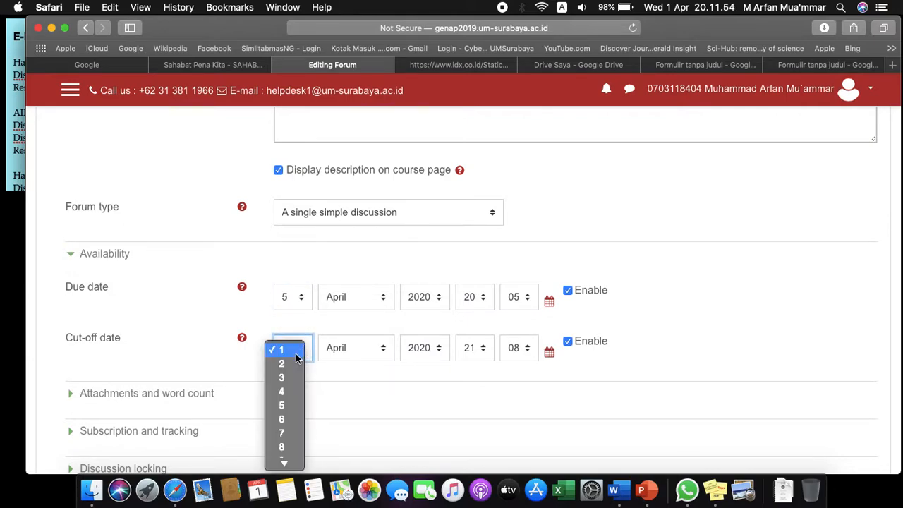
click(283, 405)
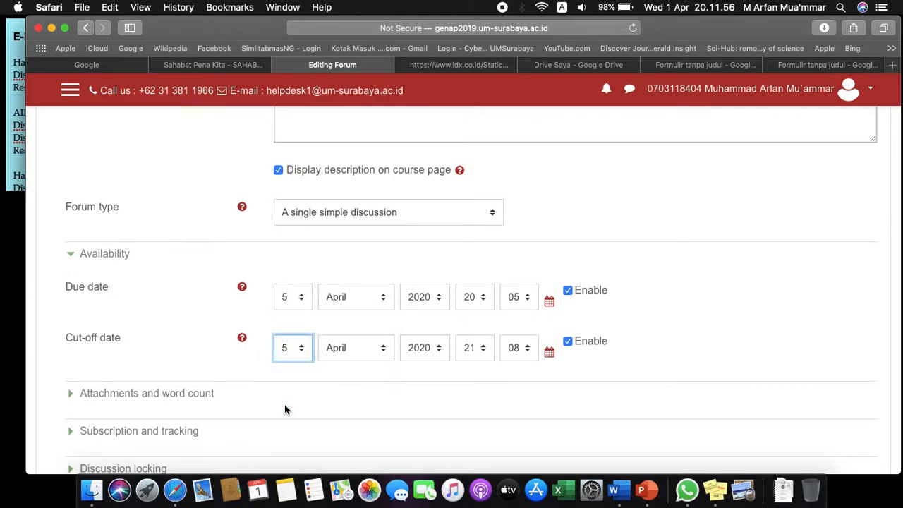
Set the forum's due time to 08:00 and its cut-off time to 10:00.
click(484, 297)
click(476, 134)
click(521, 299)
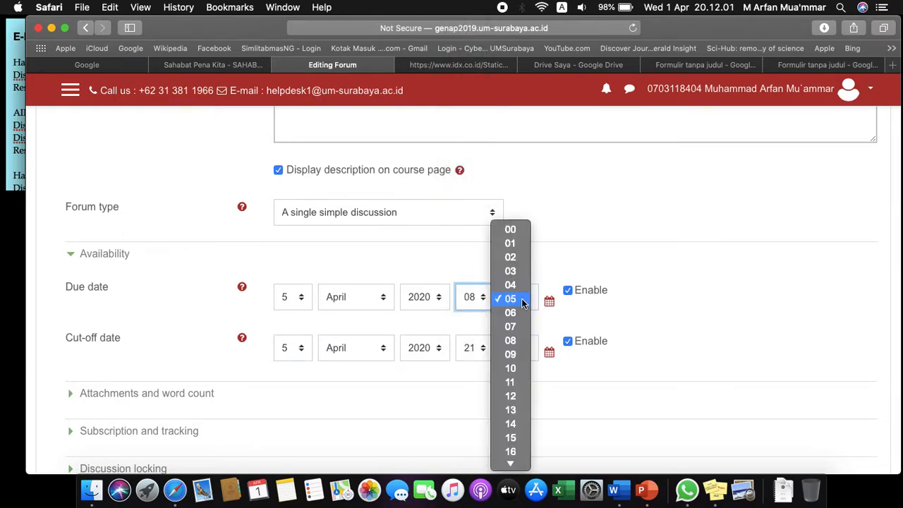
click(512, 229)
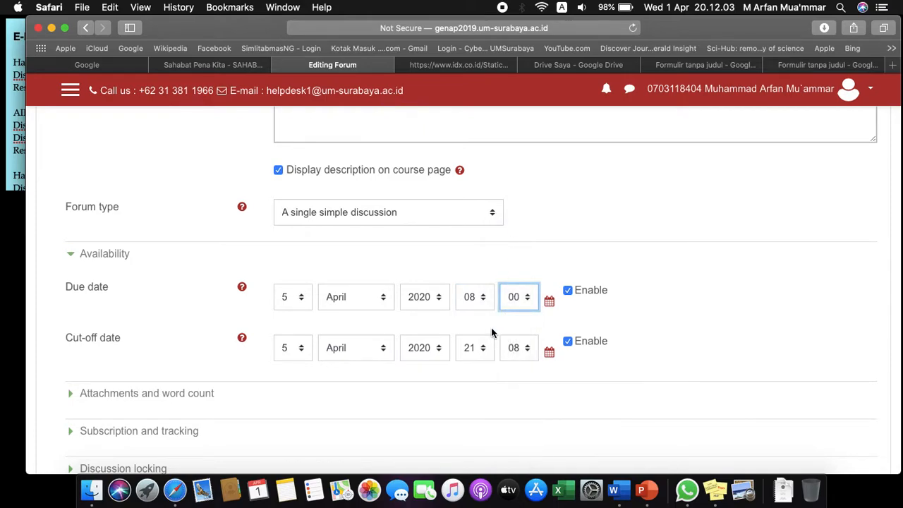
click(484, 349)
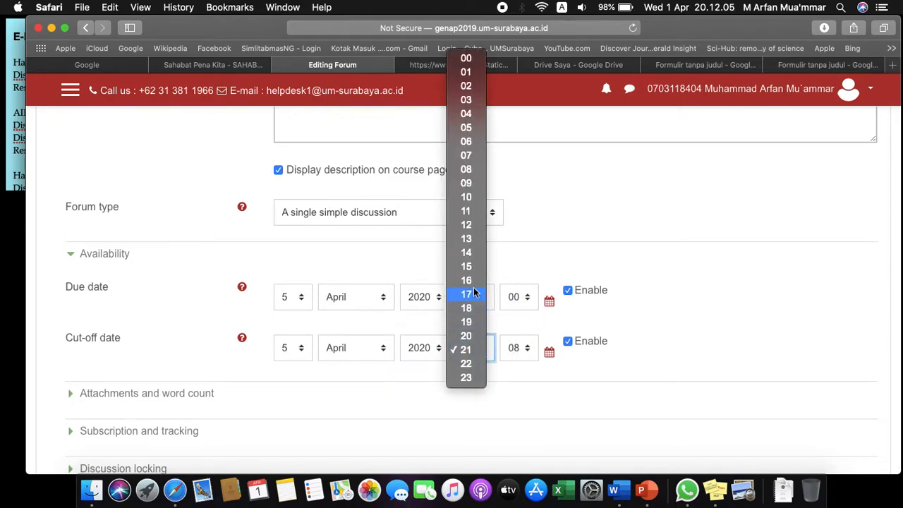
click(467, 197)
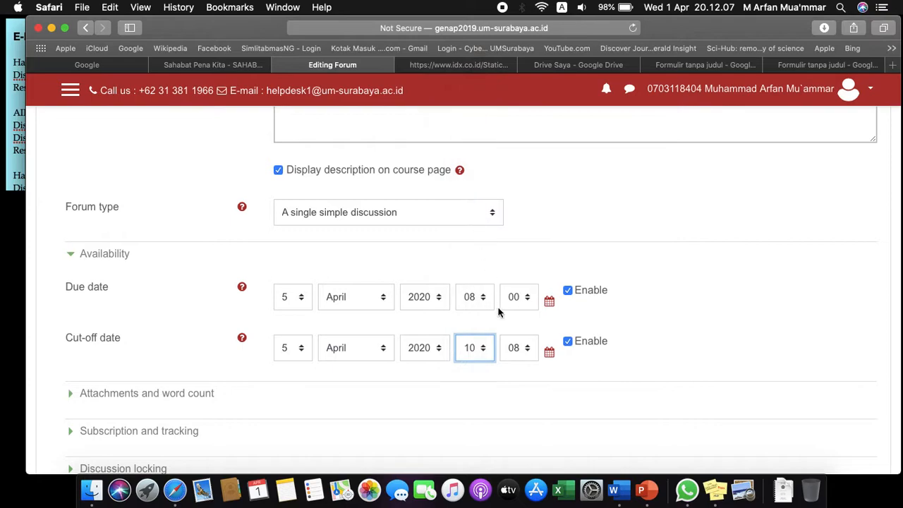
click(526, 349)
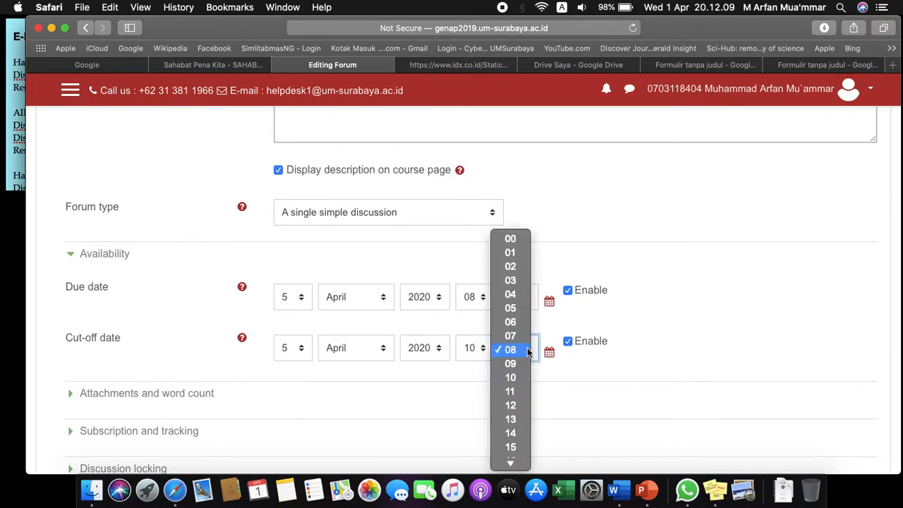
click(517, 243)
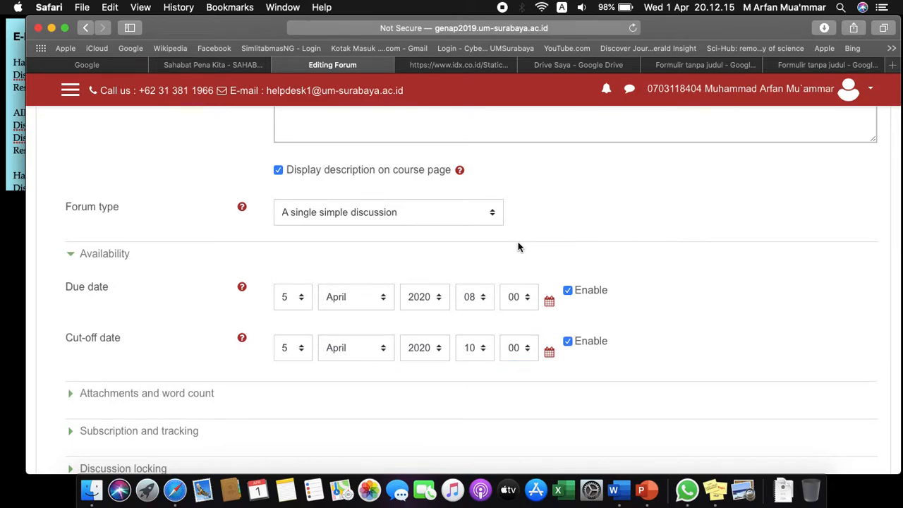
Save the forum settings and display the Absensi Kehadiran forum.
scroll(517, 247, down, 5)
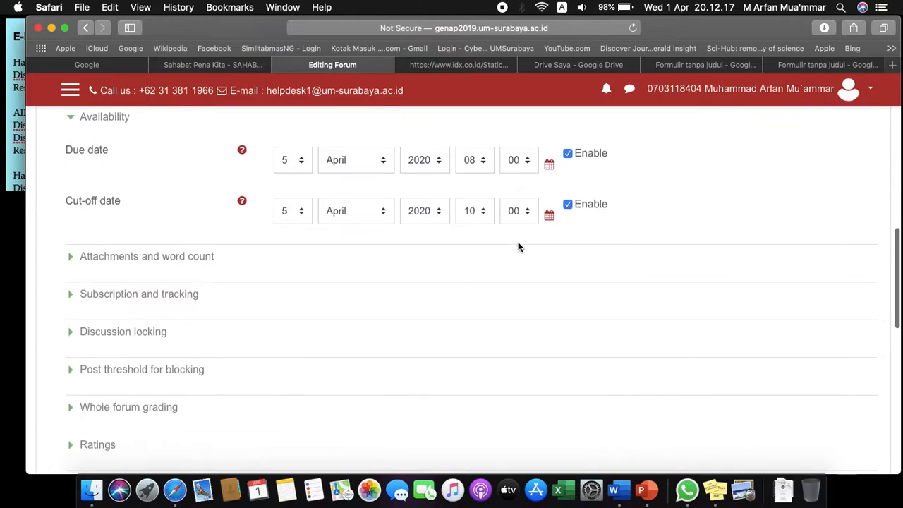
scroll(518, 247, down, 10)
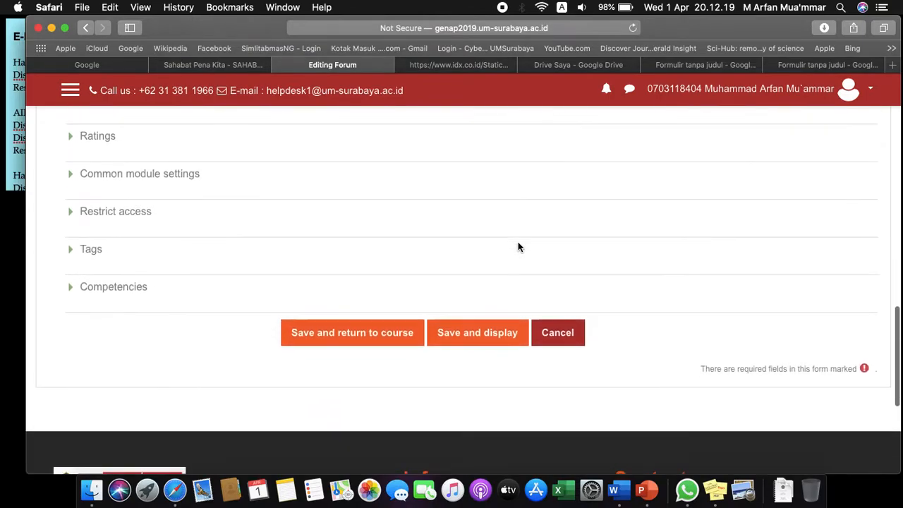
click(475, 326)
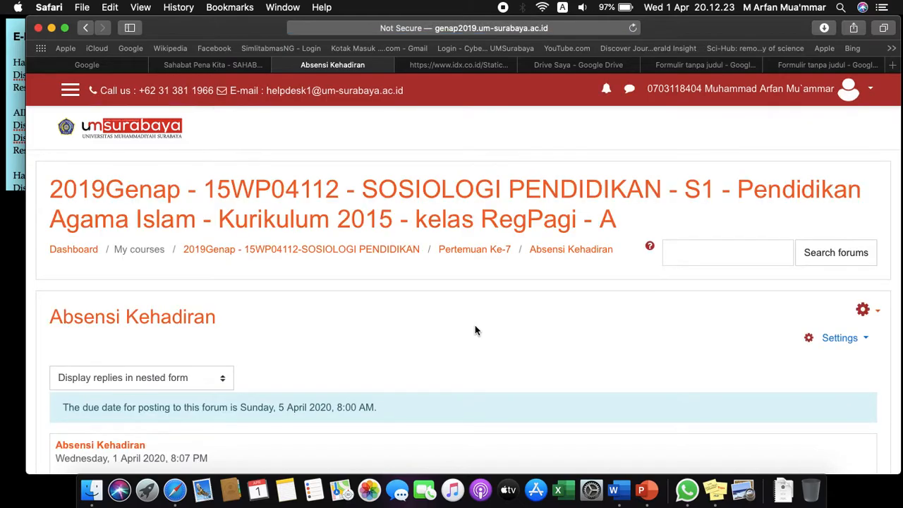
Return to Pertemuan Ke-7 on the course page and add a new File resource to it.
click(493, 253)
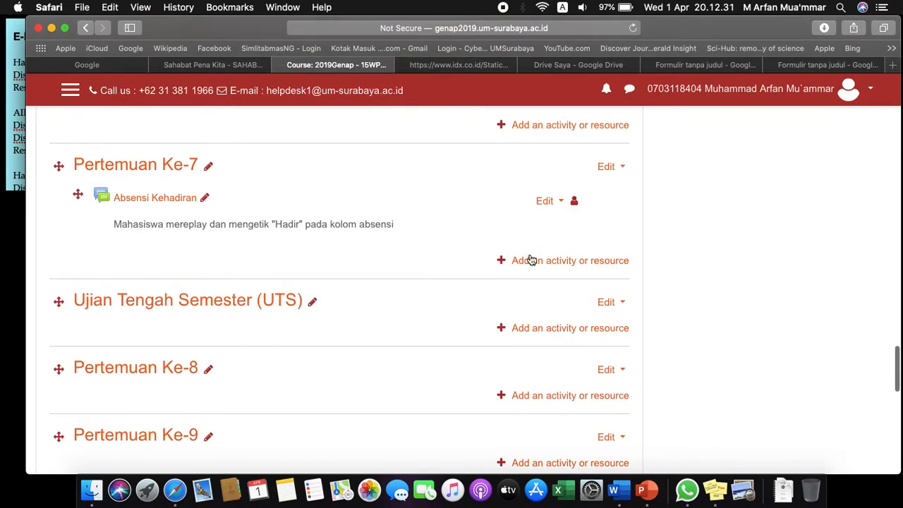
click(533, 261)
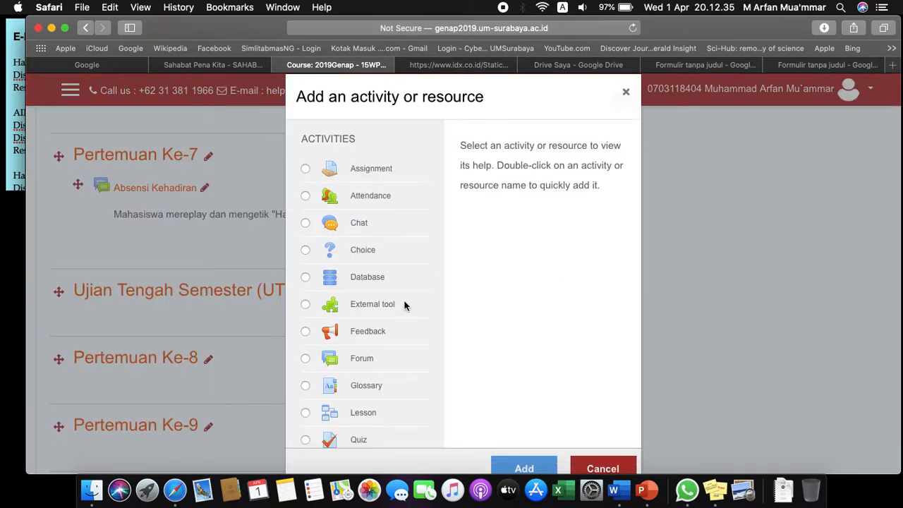
scroll(405, 305, down, 5)
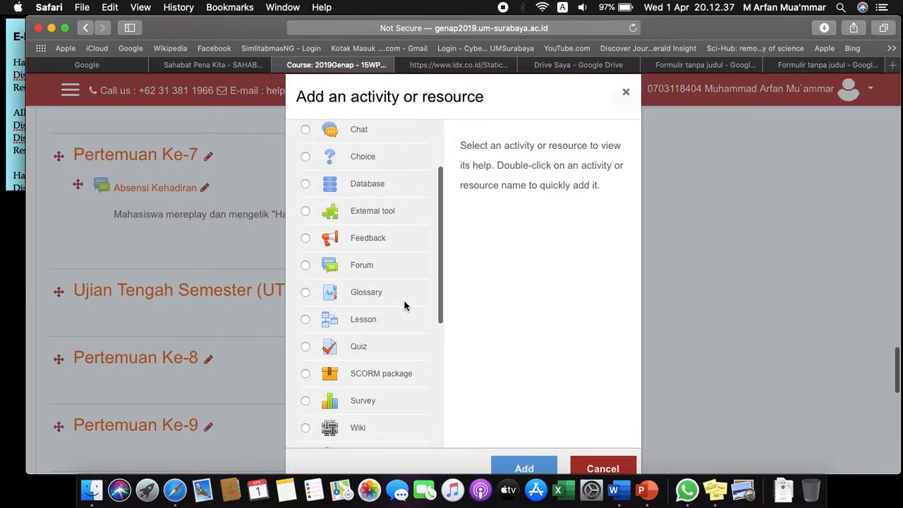
scroll(404, 305, down, 5)
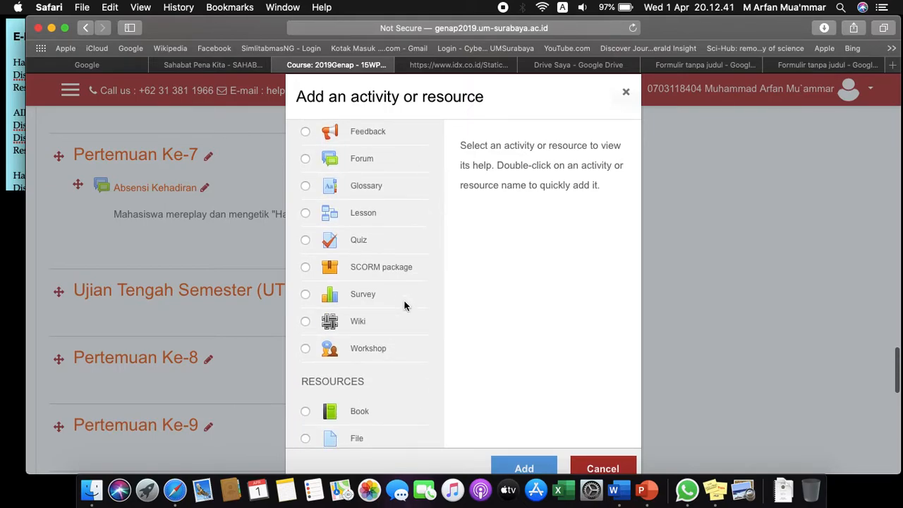
scroll(404, 304, down, 3)
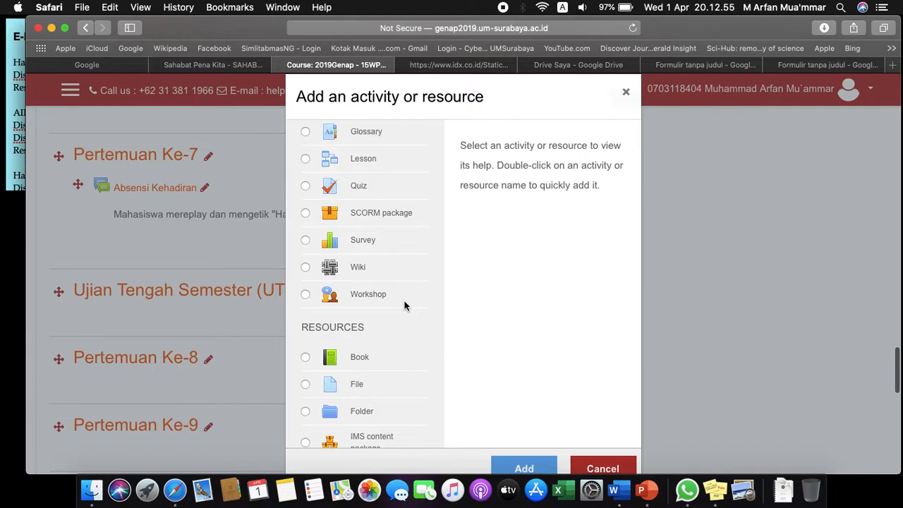
click(305, 385)
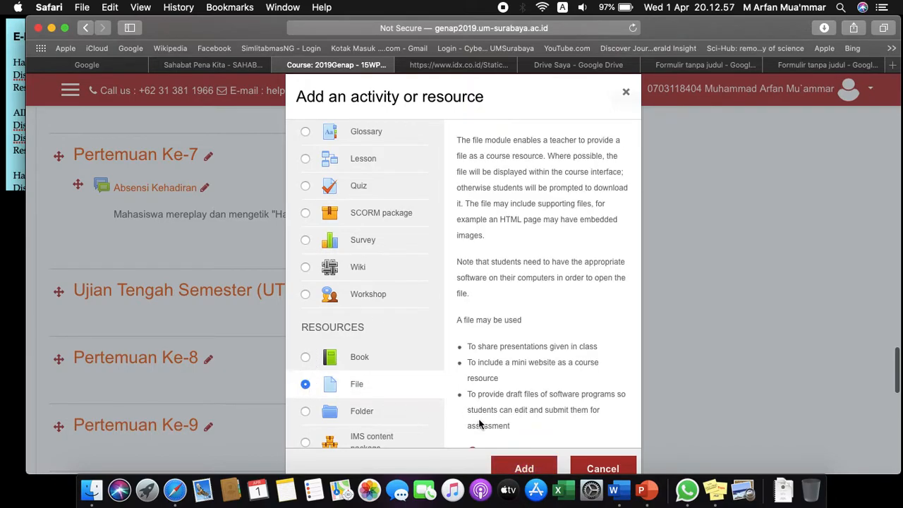
click(502, 468)
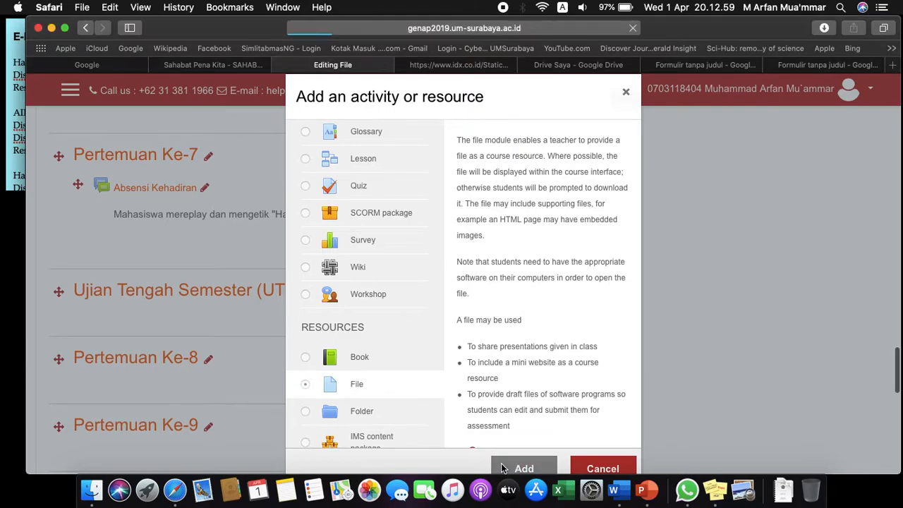
Name the new file resource "Makalah Kekerasan Simbolik di Sekolah".
scroll(403, 366, down, 3)
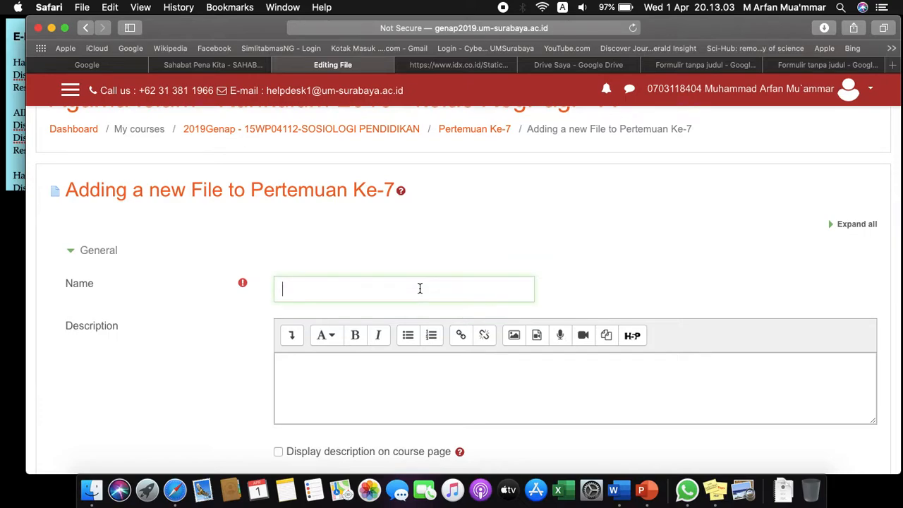
text(Makalah Keker)
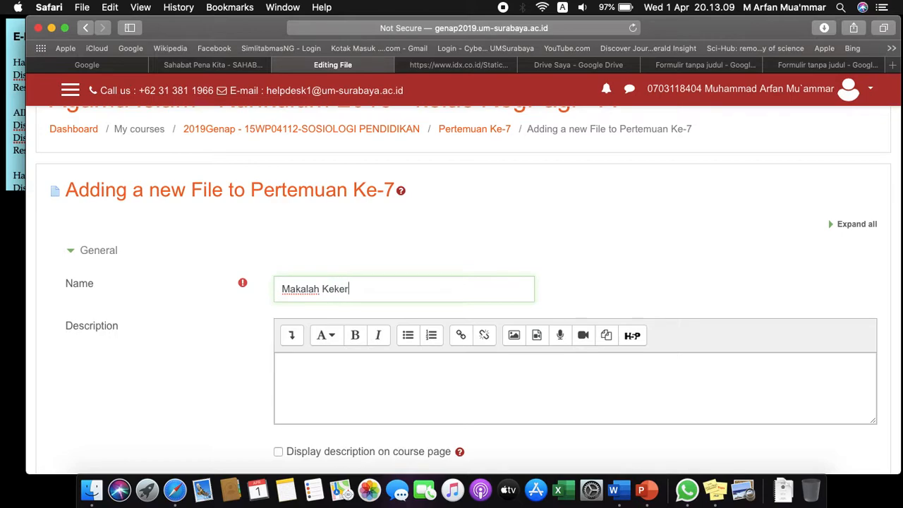
text(asan Simbo)
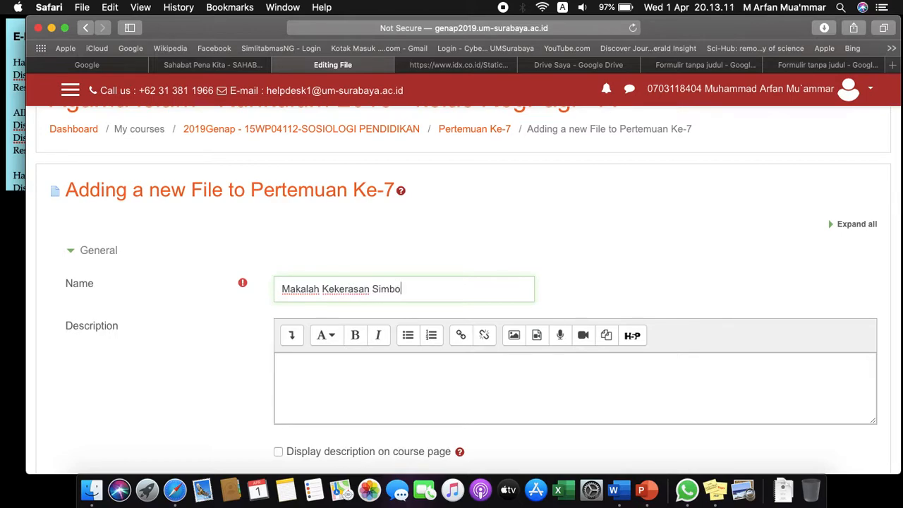
text(lik di Sekolah)
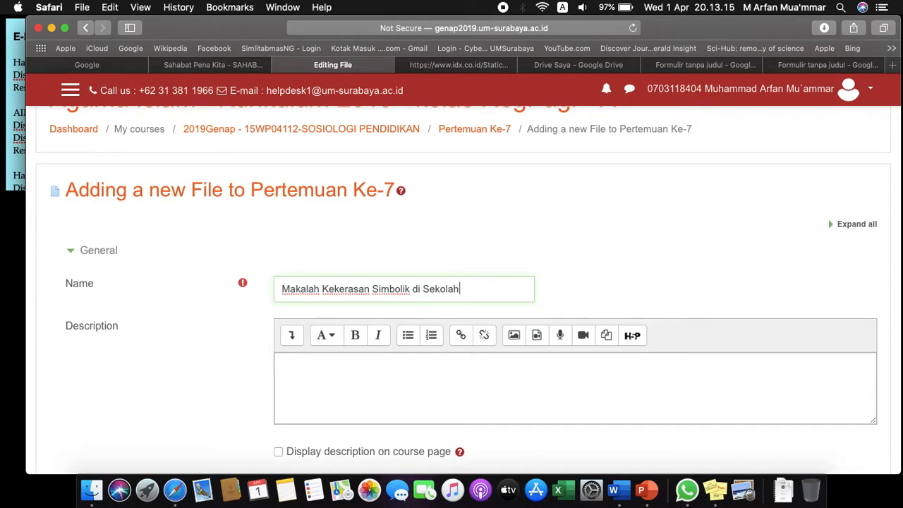
Copy the resource's name into its description and enable displaying the description on the course page.
key(super+a)
key(super+c)
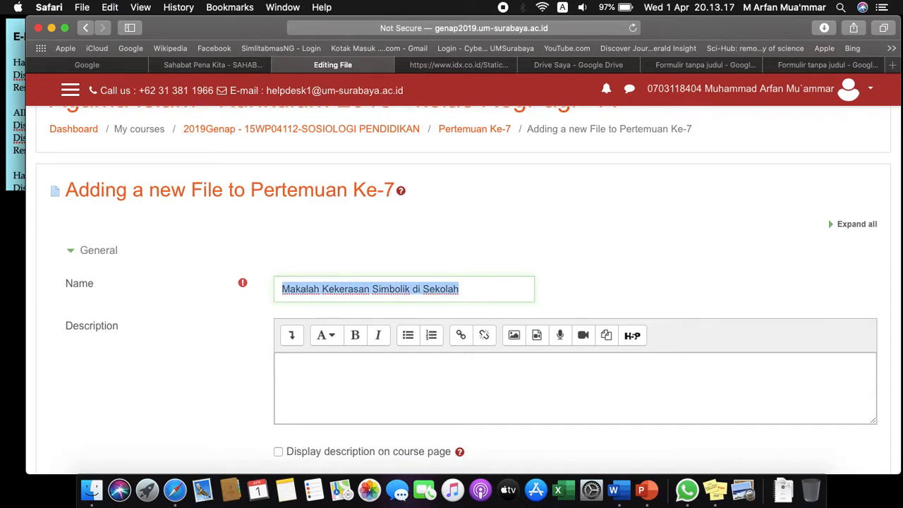
click(416, 381)
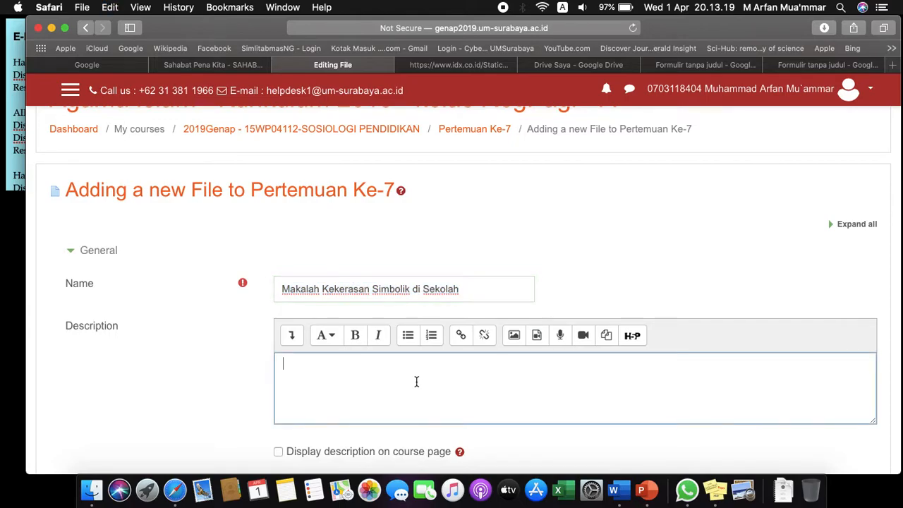
key(super+v)
scroll(417, 381, down, 3)
click(278, 353)
Upload Kekerasan Simbolik di Sekolah.pdf from the Downloads folder as the paper resource's file.
scroll(275, 353, down, 2)
click(287, 357)
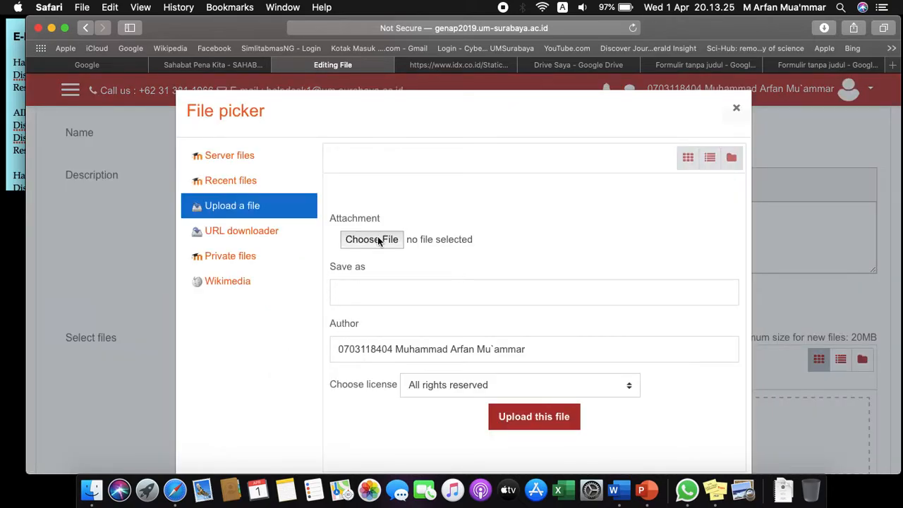
click(378, 240)
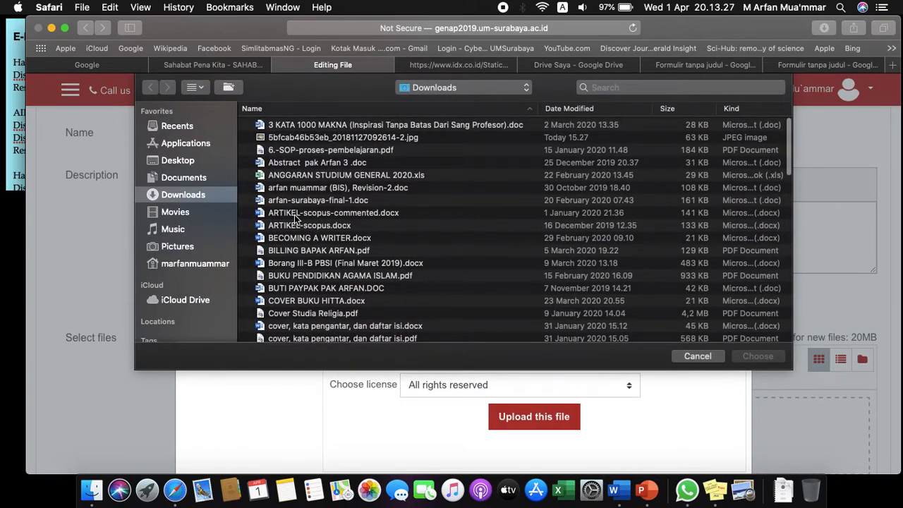
click(294, 214)
key(k)
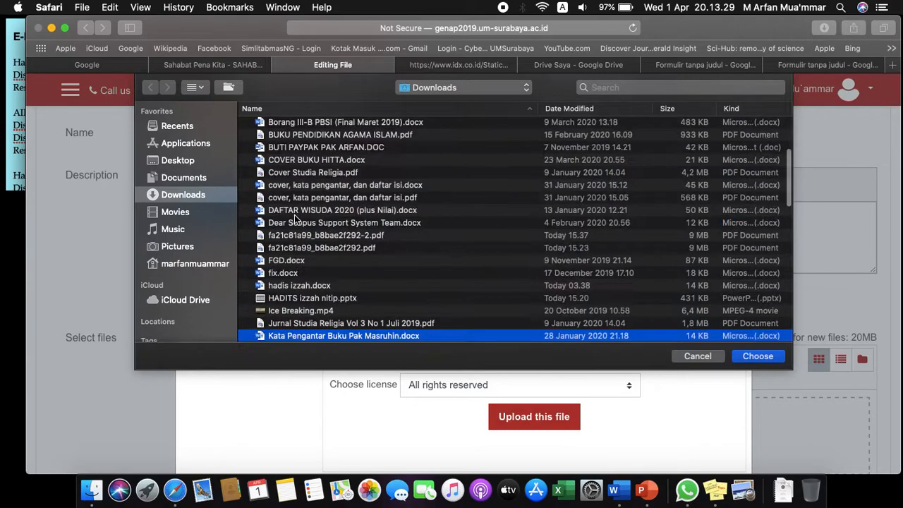
scroll(295, 219, down, 5)
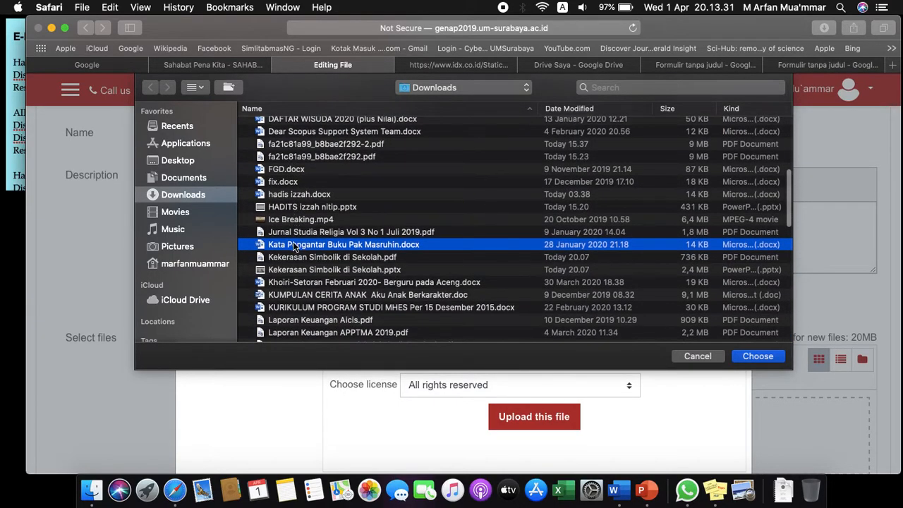
click(295, 257)
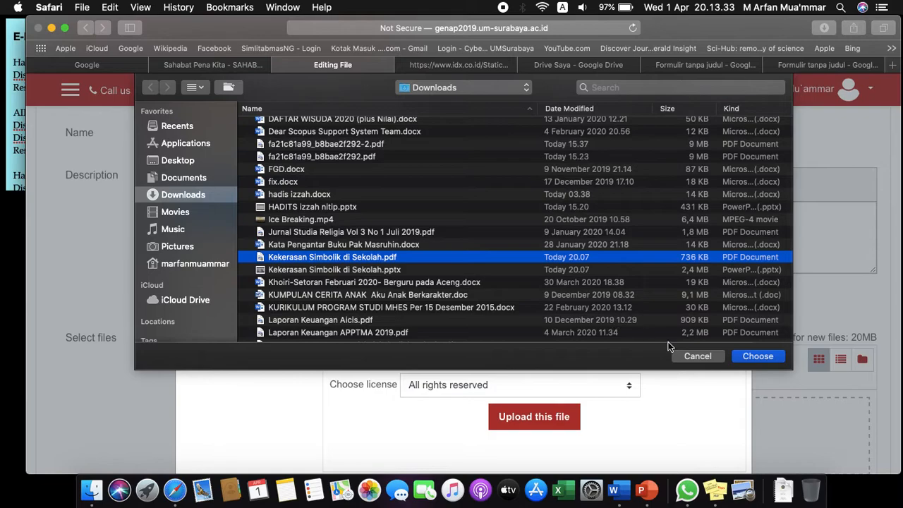
click(755, 356)
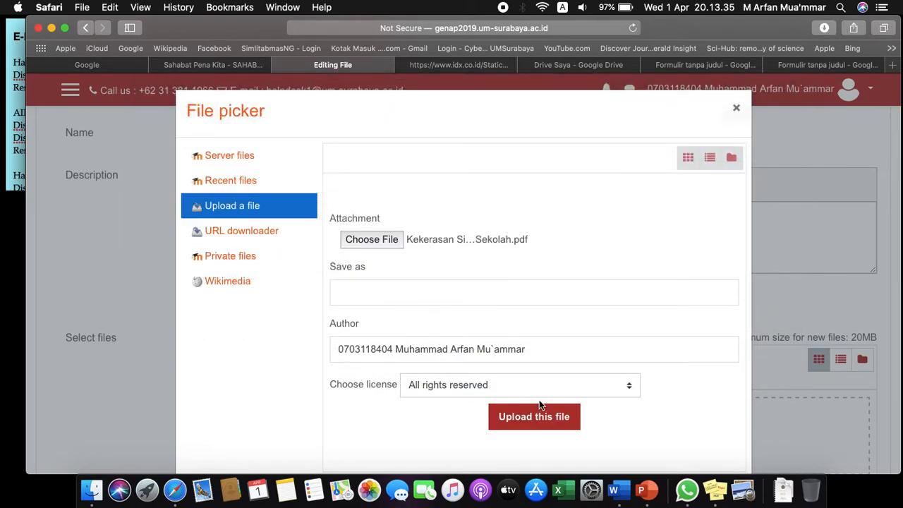
click(537, 415)
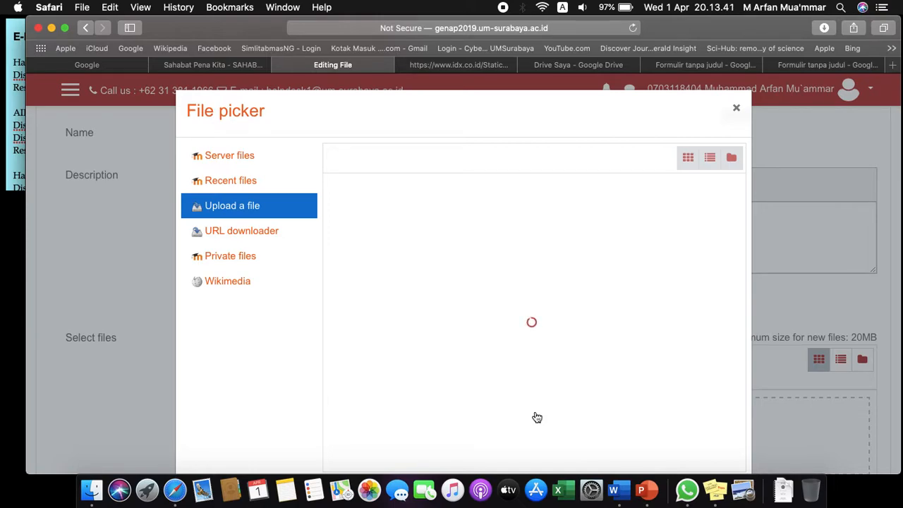
Save and display the paper resource, and return to Pertemuan Ke-7 on the course page.
scroll(535, 417, down, 10)
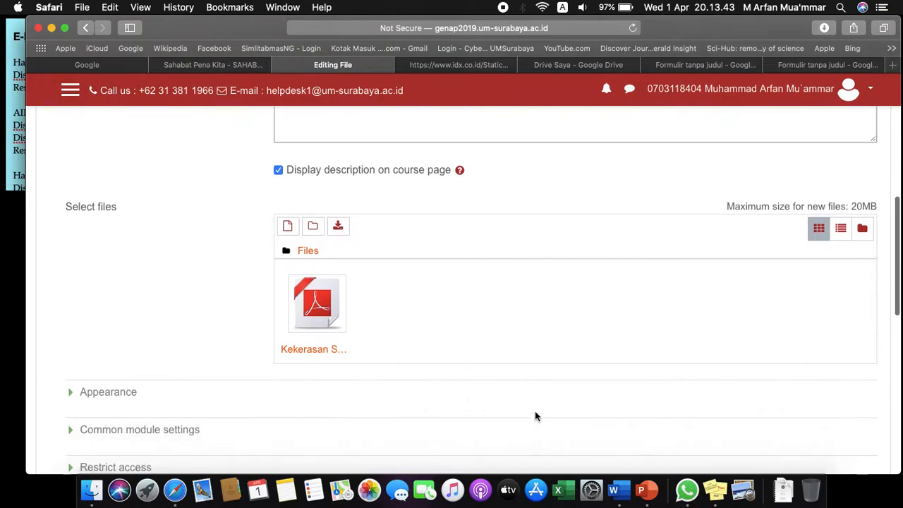
click(493, 402)
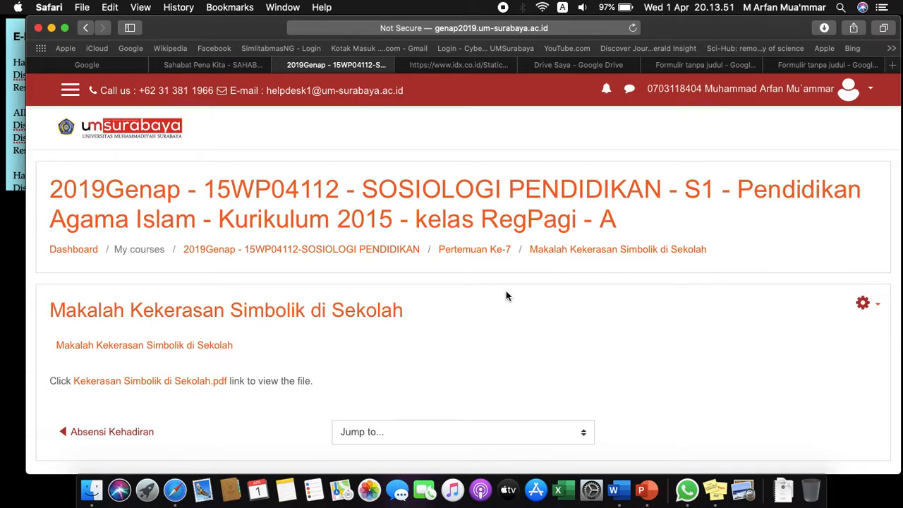
click(492, 255)
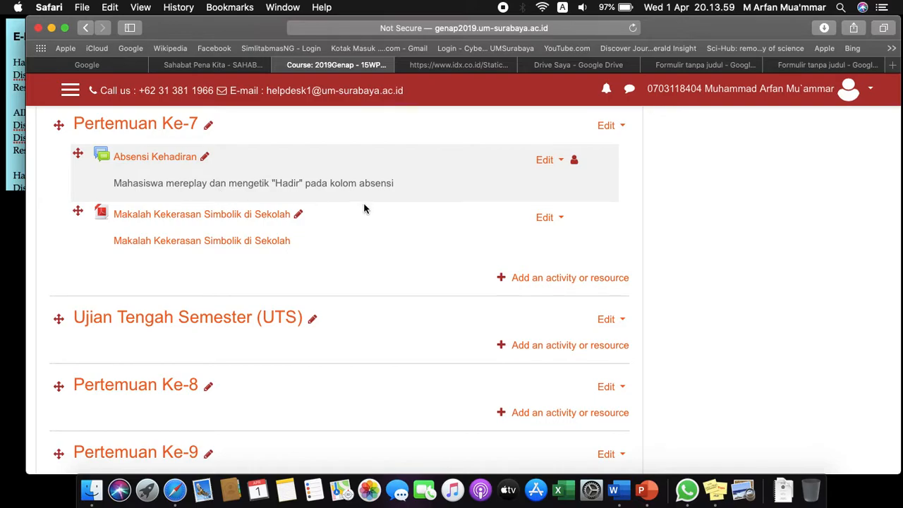
Add another File resource to the Pertemuan Ke-7 section.
click(529, 279)
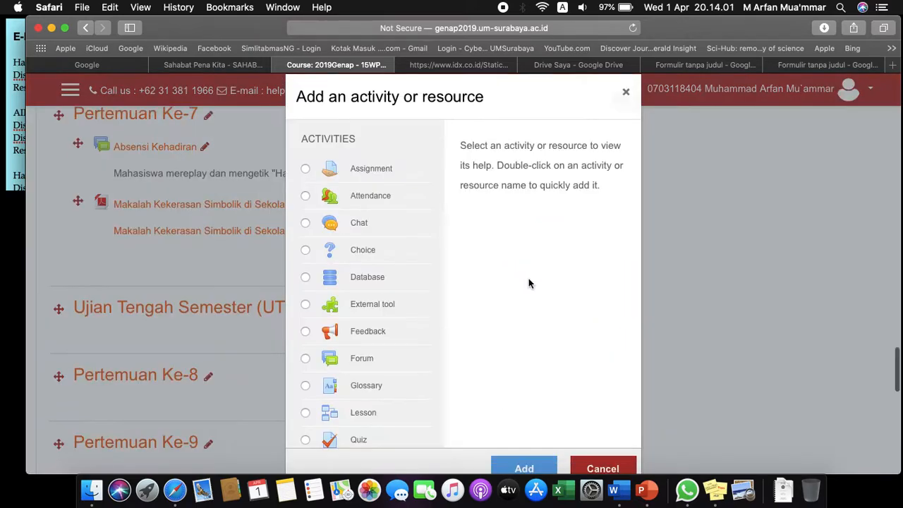
scroll(397, 317, down, 8)
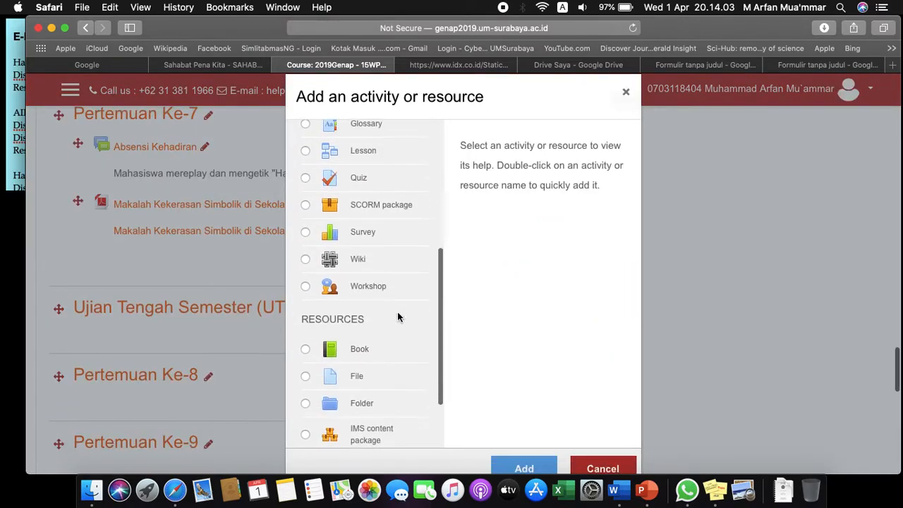
click(305, 376)
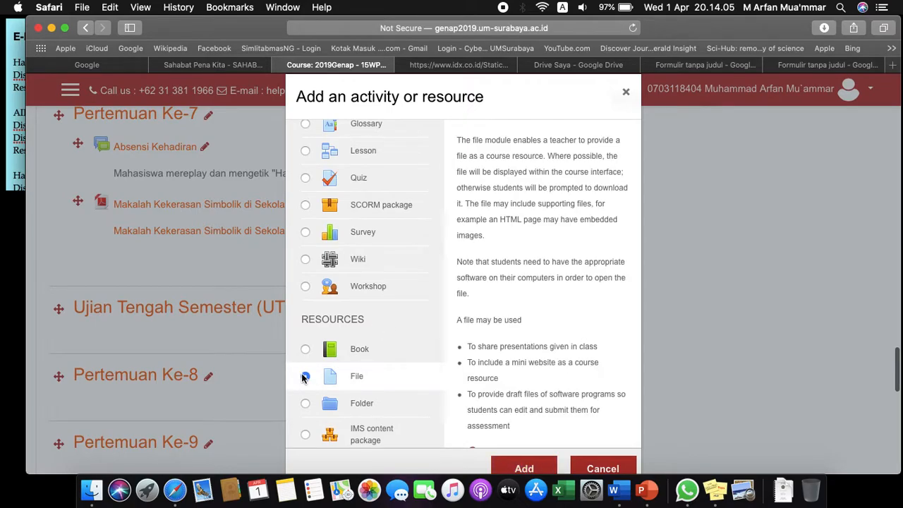
click(504, 467)
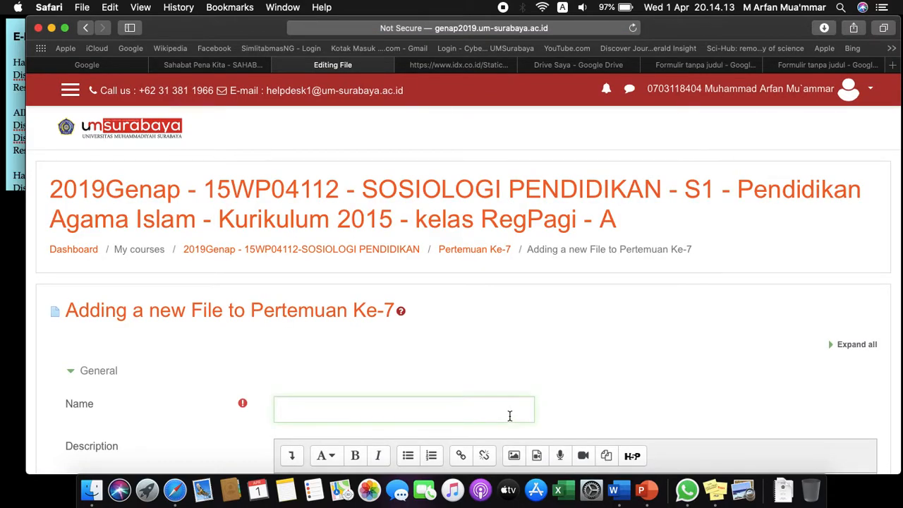
Name the new file resource "PPT Kekerasan Simbolik di Sekolah".
text(PPT Kekerasan Sinb)
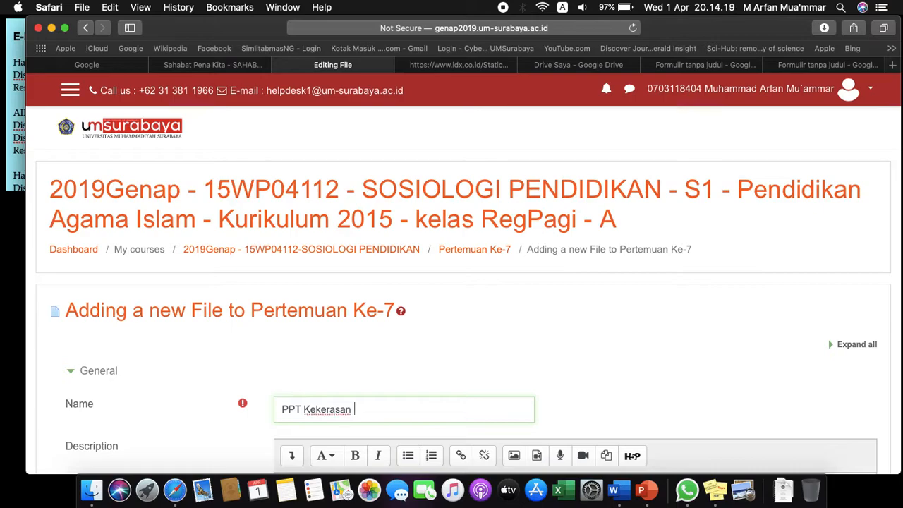
key(BackSpace)
key(BackSpace)
text(imbolik di )
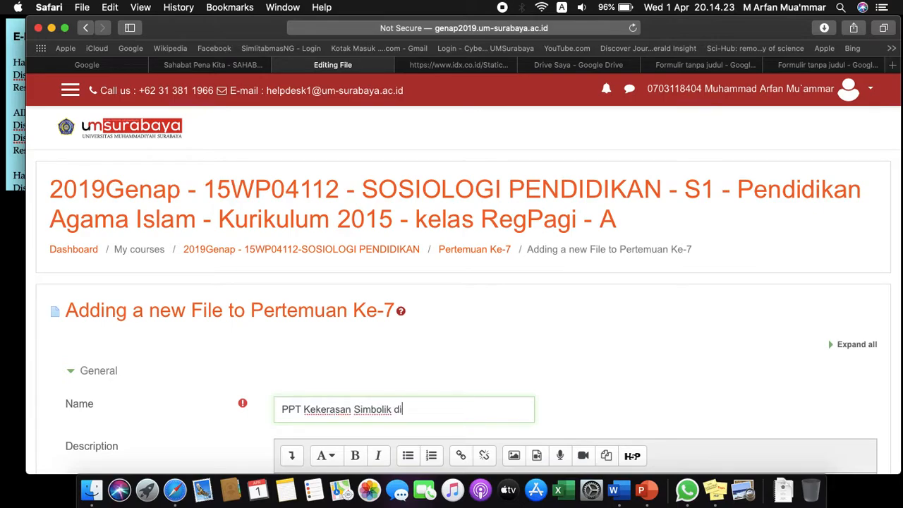
text(Sekolah)
Copy the PPT resource's name into its description and enable displaying the description on the course page.
scroll(568, 377, down, 2)
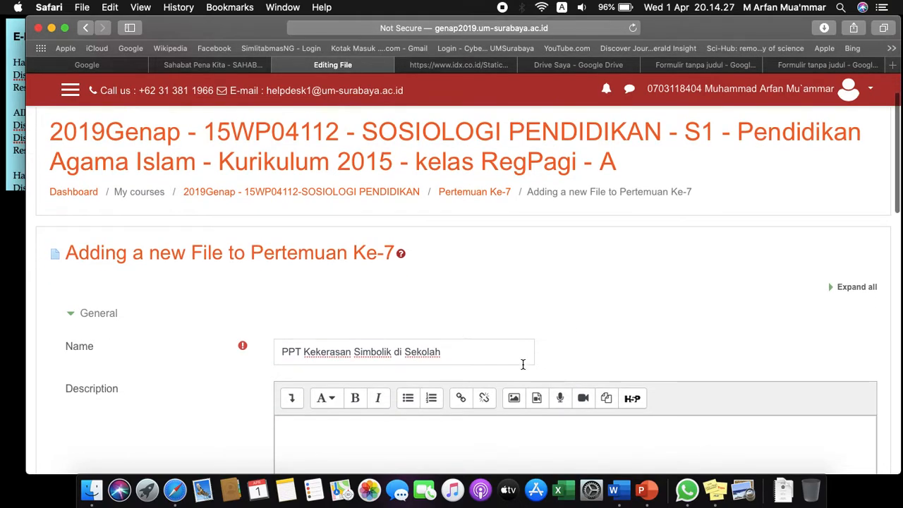
key(super+a)
key(super+c)
click(487, 425)
key(super+v)
scroll(485, 424, down, 5)
click(279, 337)
Upload Kekerasan Simbolik di Sekolah.pptx from the Downloads folder as the PPT resource's file.
click(288, 393)
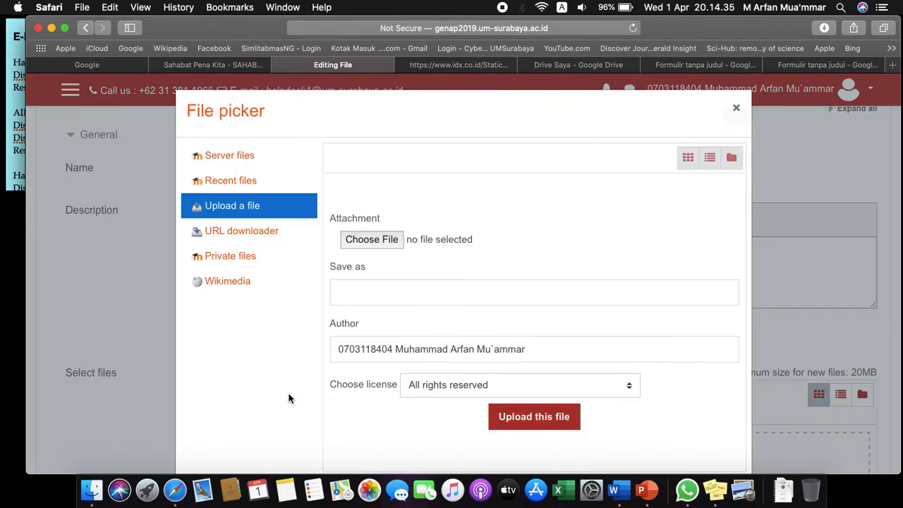
click(374, 241)
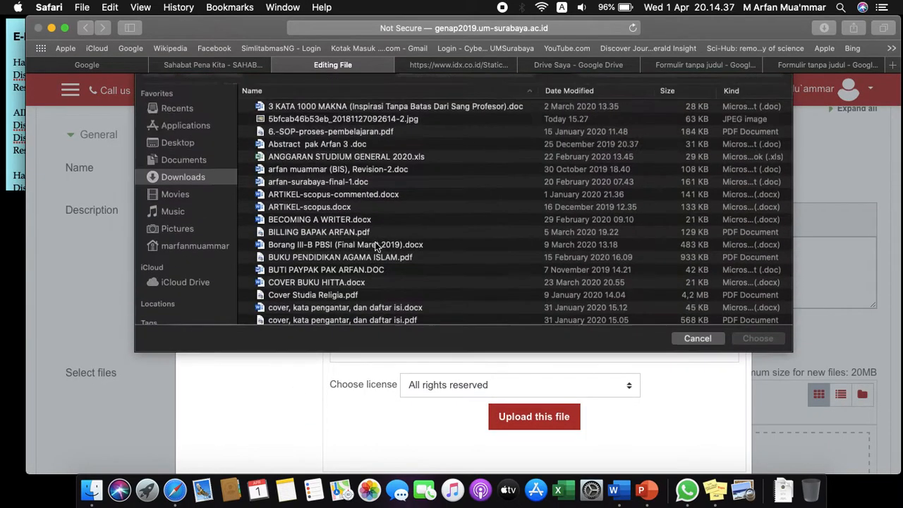
click(335, 243)
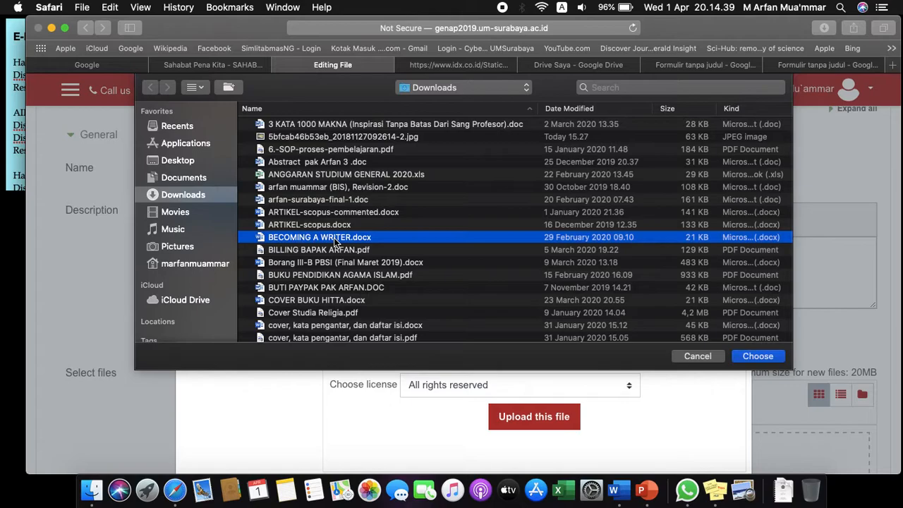
key(k)
scroll(334, 238, down, 5)
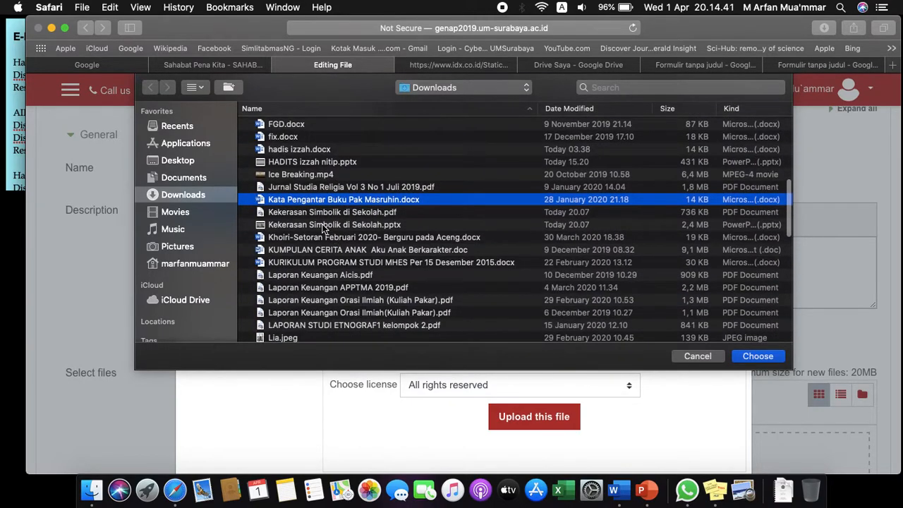
click(323, 224)
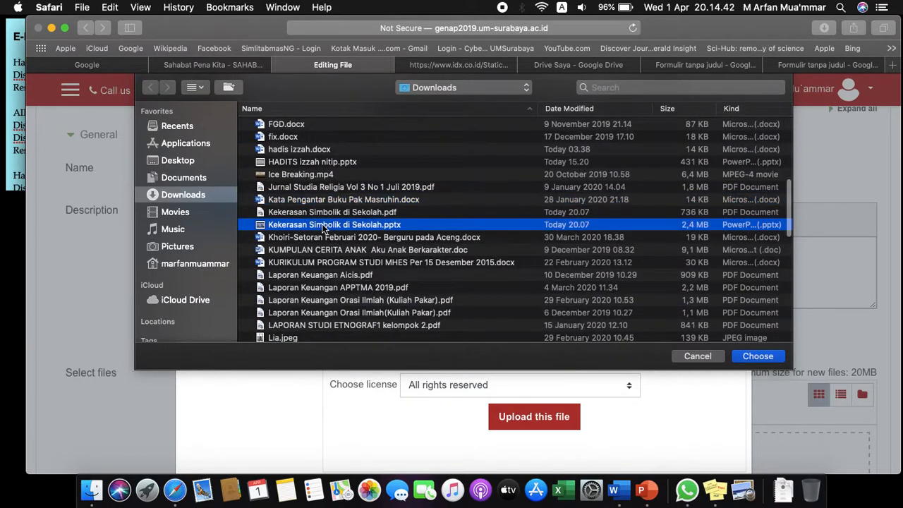
click(756, 356)
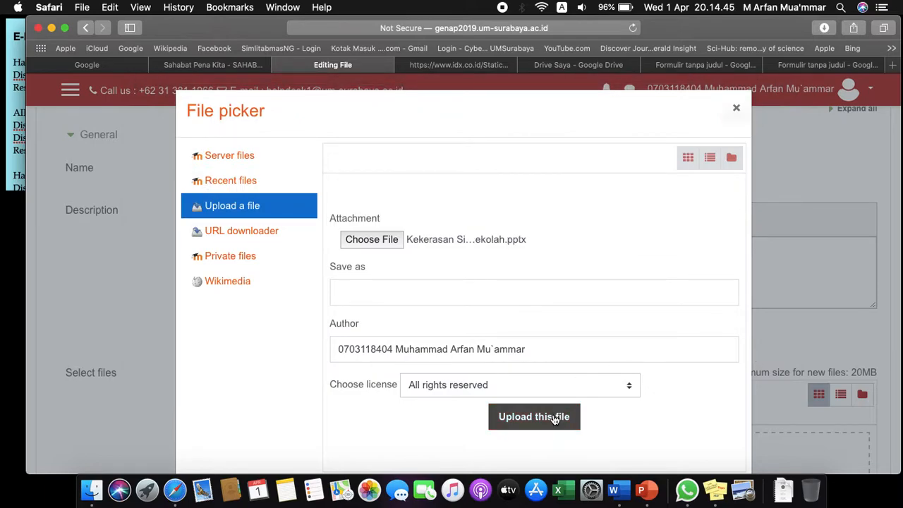
click(555, 418)
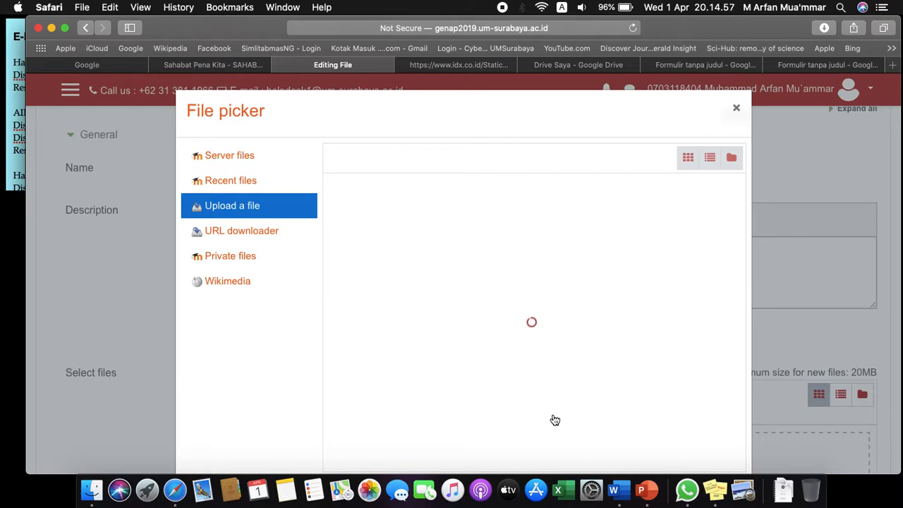
Save and display the PPT resource, and go back to Pertemuan Ke-7 on the course page.
scroll(554, 419, down, 5)
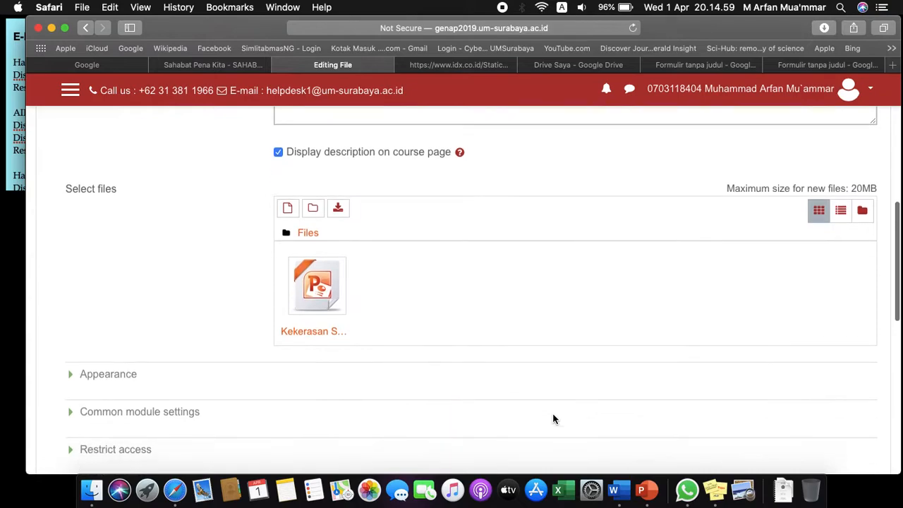
click(490, 443)
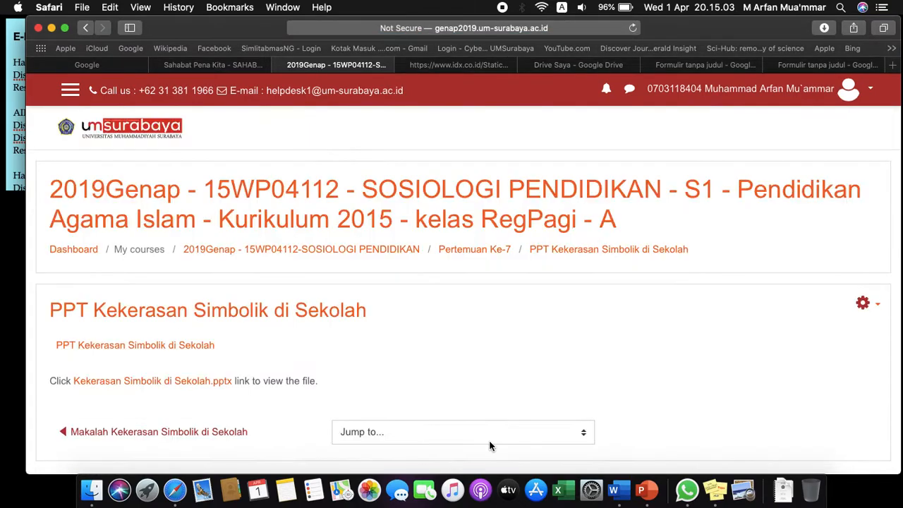
click(495, 249)
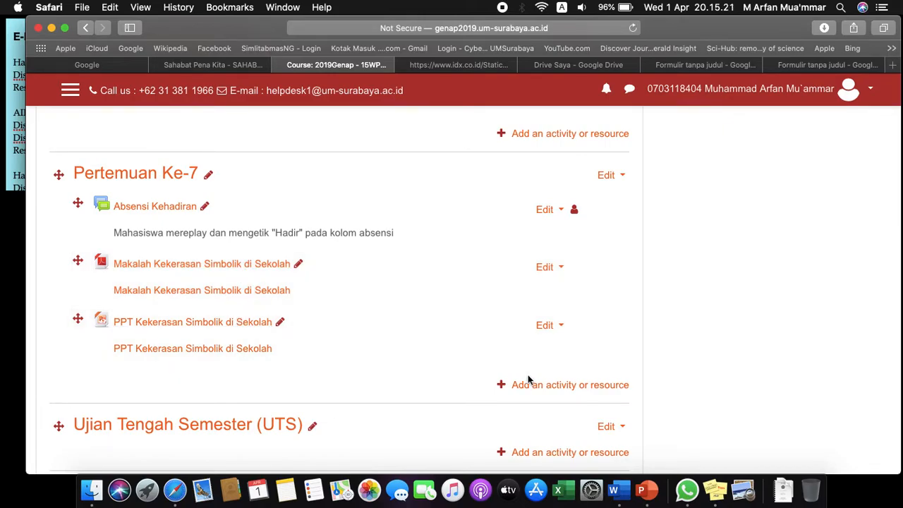
Add a new Forum activity to the Pertemuan Ke-7 section.
click(547, 388)
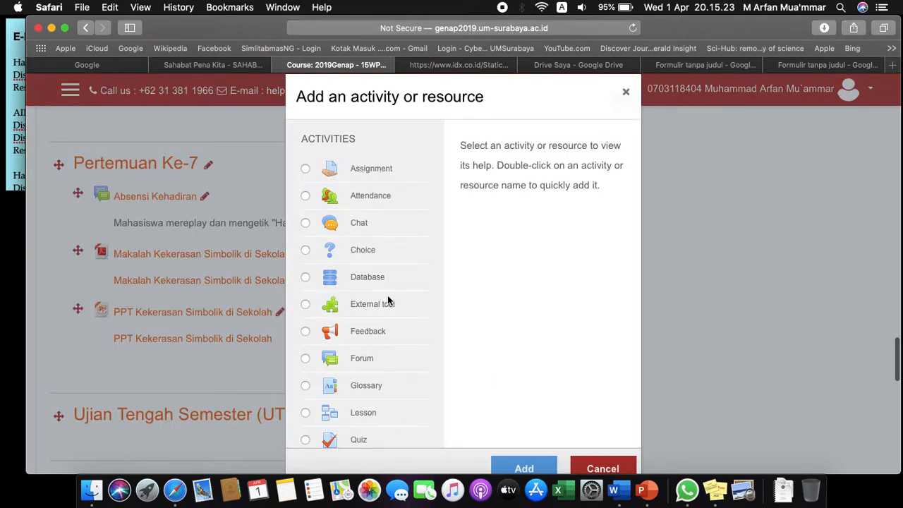
click(305, 360)
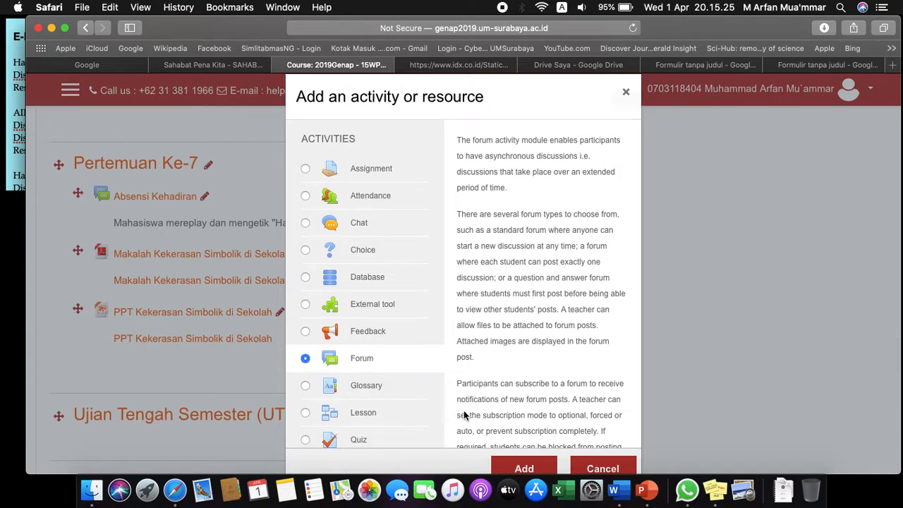
click(499, 467)
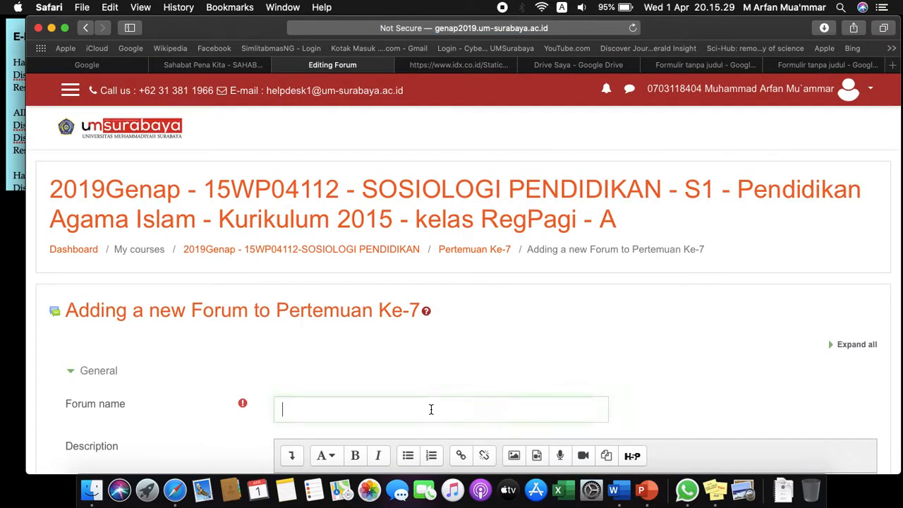
Name the new forum "Forum Diskusi Tema Kekerasan Simbolik di Sekolah".
text(Forum)
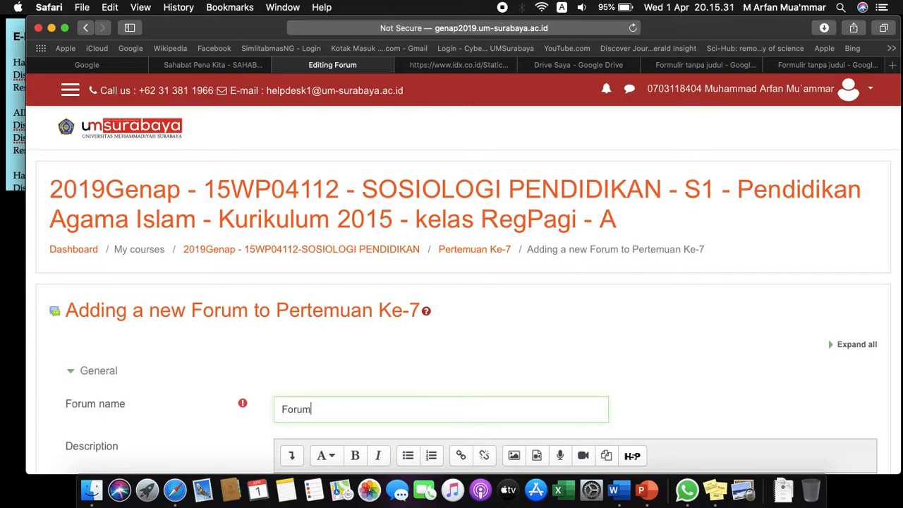
text( Disk)
text(ui)
text(s)
text(i Tema ke)
text(k)
key(BackSpace)
key(BackSpace)
key(BackSpace)
text(Keker)
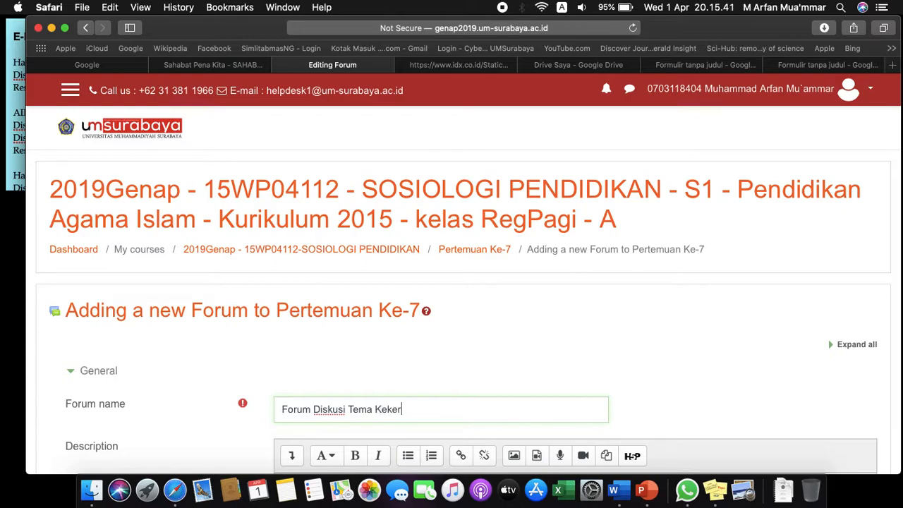
text(asan Simbolik di Sekolah)
Switch to the E-Learning Deskripsi document in Word and copy the paragraph beginning "Silahkan setiap mahasiswa melihat dan memperhatikan video presentasi".
scroll(464, 282, down, 3)
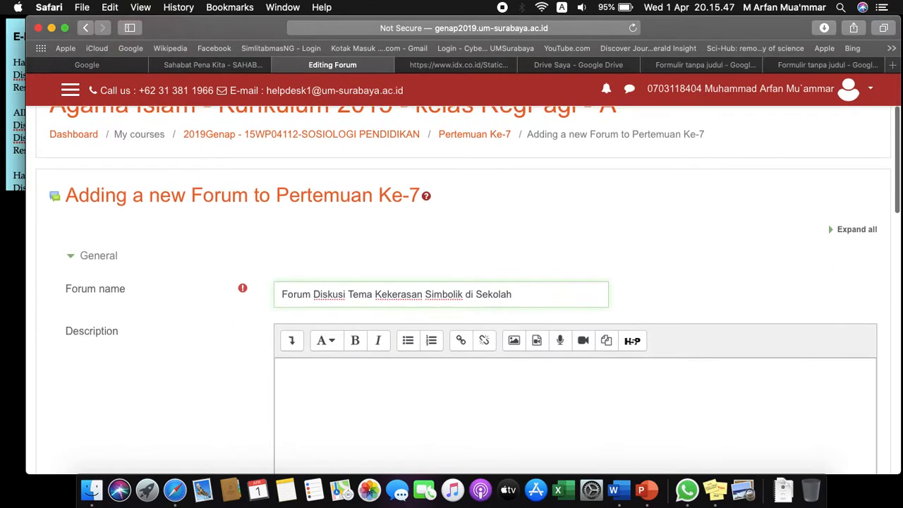
click(415, 422)
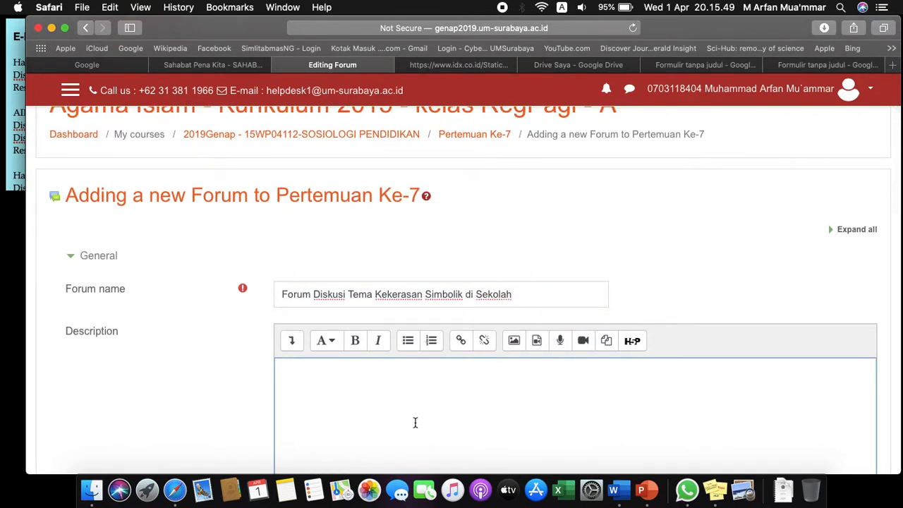
key(super+Tab)
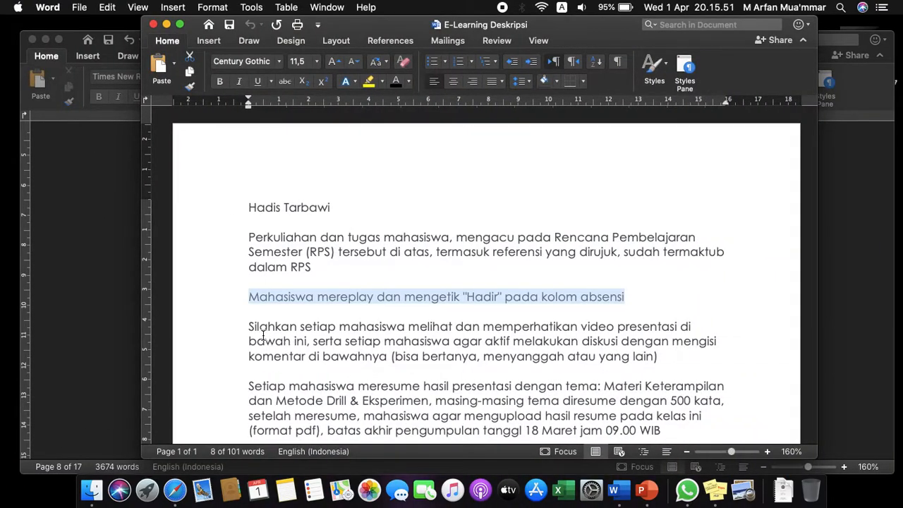
click(249, 328)
key(shift+Down)
key(shift+Down)
key(shift+Down)
key(super+c)
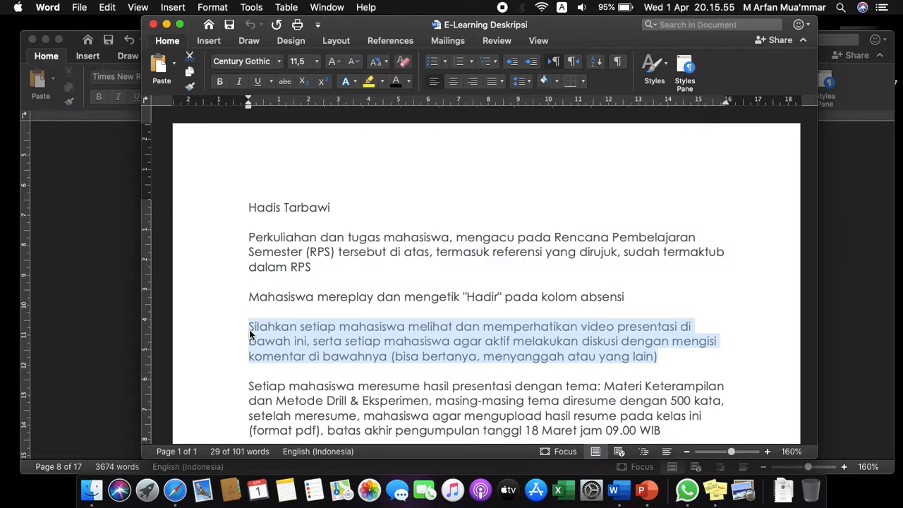
Return to Safari and paste the copied paragraph into the new forum's description.
key(super+Tab)
click(290, 369)
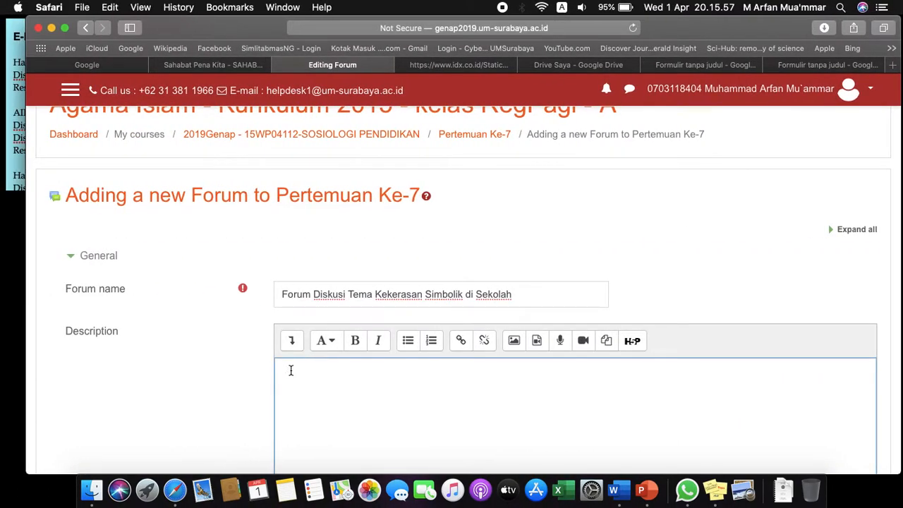
key(super+v)
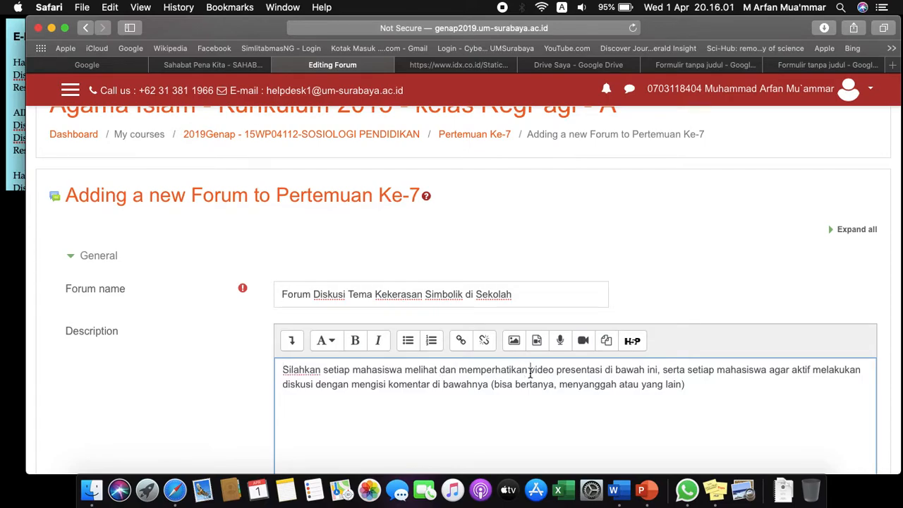
In the description's first sentence, replace "video" with "makalah dan PPT" and "bawah ini" with "atas".
drag(530, 372, 555, 373)
text(makalah dan )
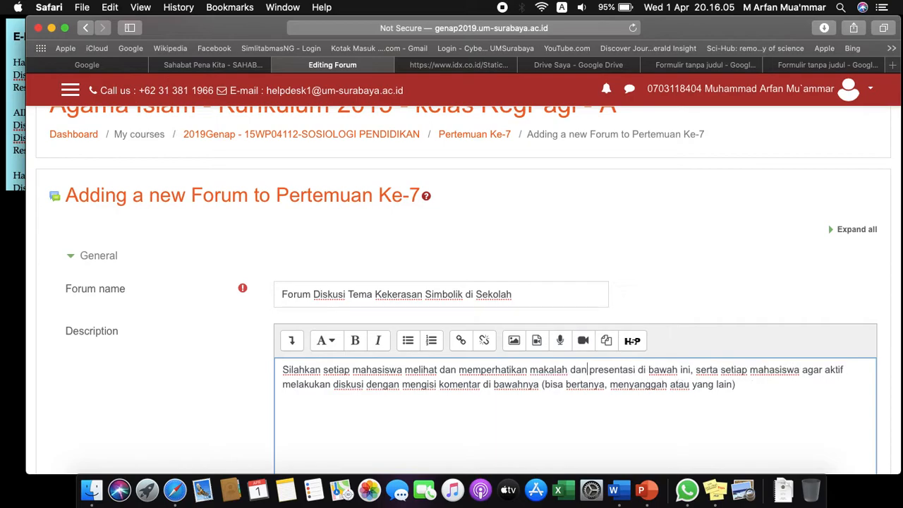
text(PPT)
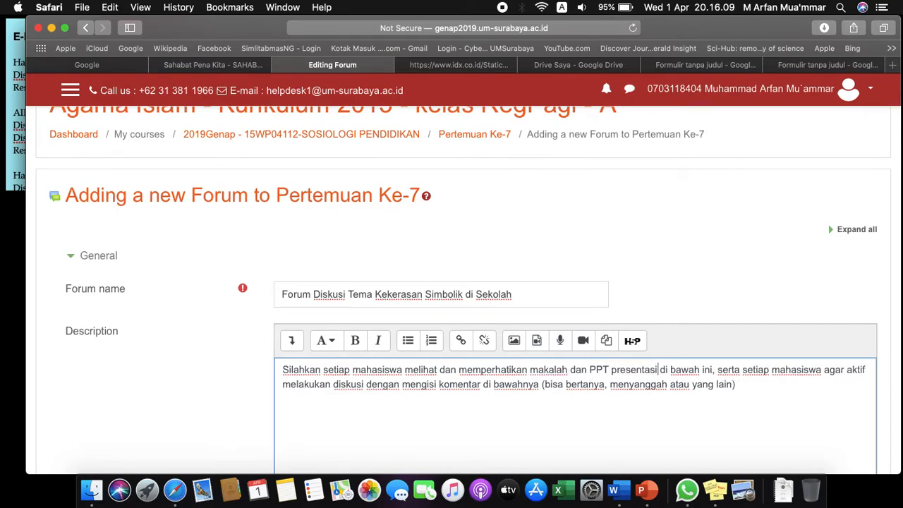
drag(671, 370, 711, 370)
text(atas)
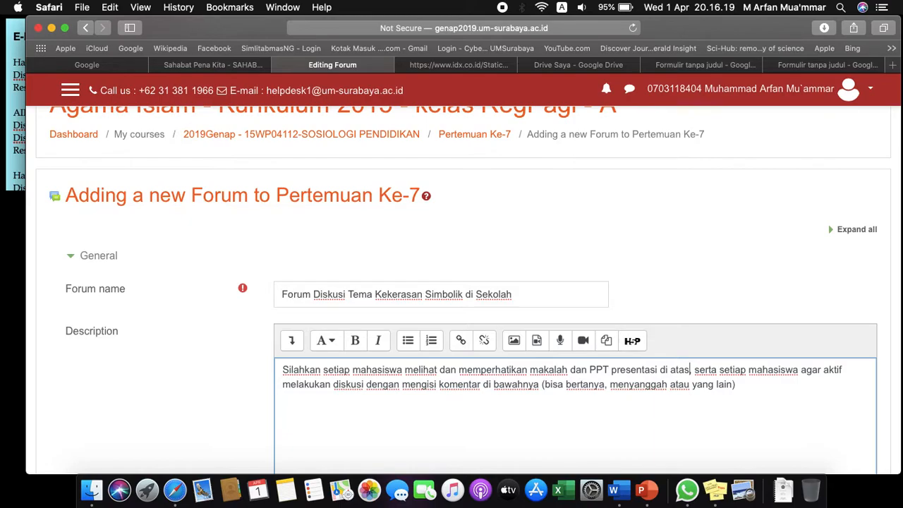
Replace "bawahnya" with "forum ini" before the parenthesis in the description.
click(539, 385)
key(BackSpace)
key(BackSpace)
key(BackSpace)
key(BackSpace)
key(BackSpace)
key(BackSpace)
key(BackSpace)
key(BackSpace)
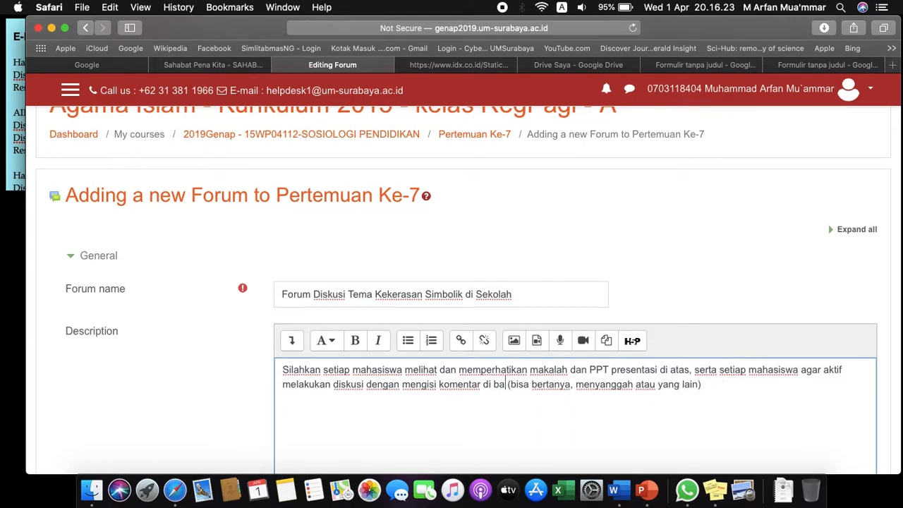
text(forum in)
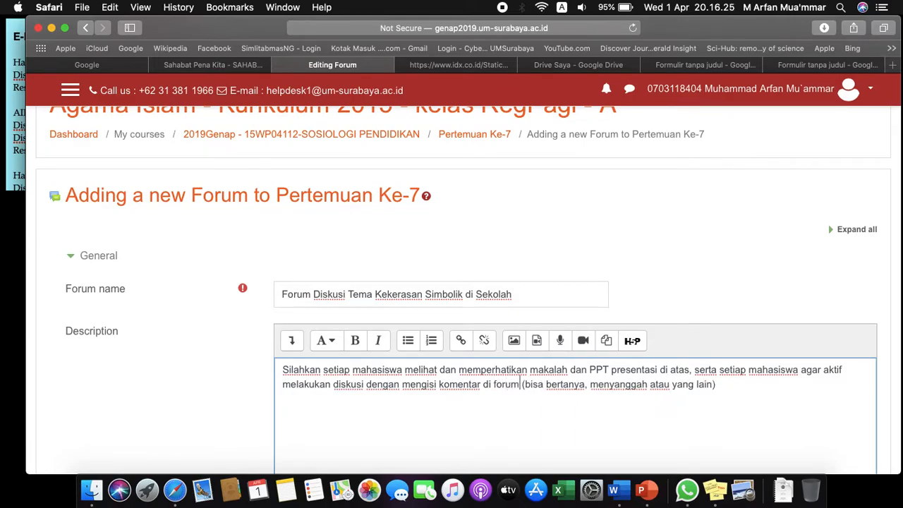
text(i (bisa bertanya)
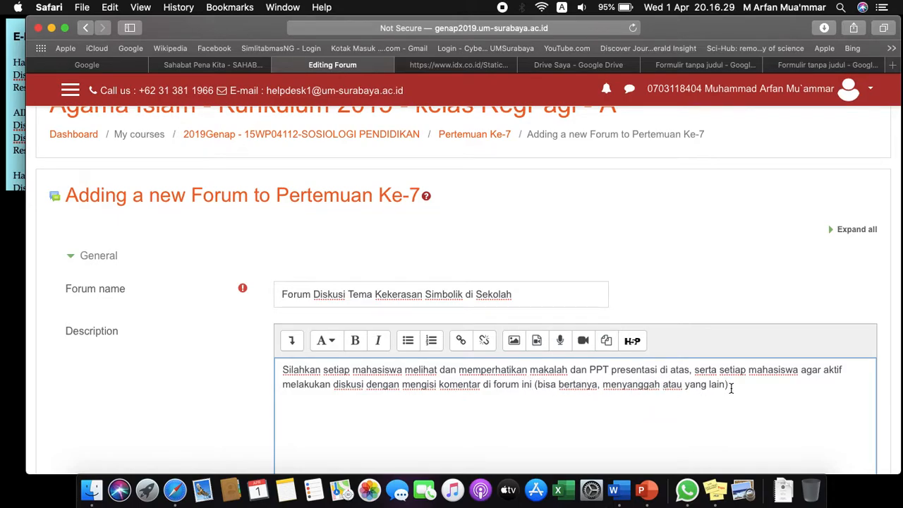
Append ", setiap komentar atau pertanyaan akan mendapatkan penilaian. Adapun presenter agar aktif menjawab pertanyaan dan sanggahan dari teman mahasiswa yang lain" to the description.
text(, menyanggah atau yang lain), setiap komentar atau pertanya)
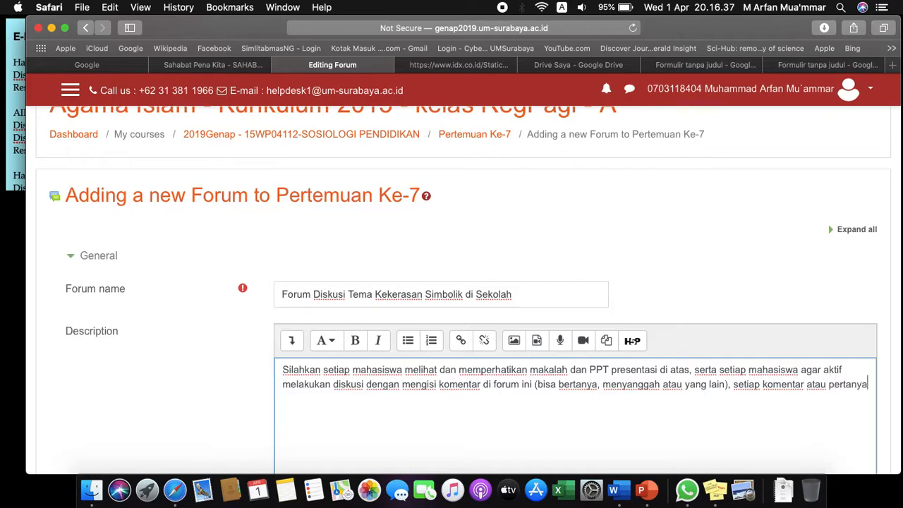
text(an akan mendapatkan penilaian.)
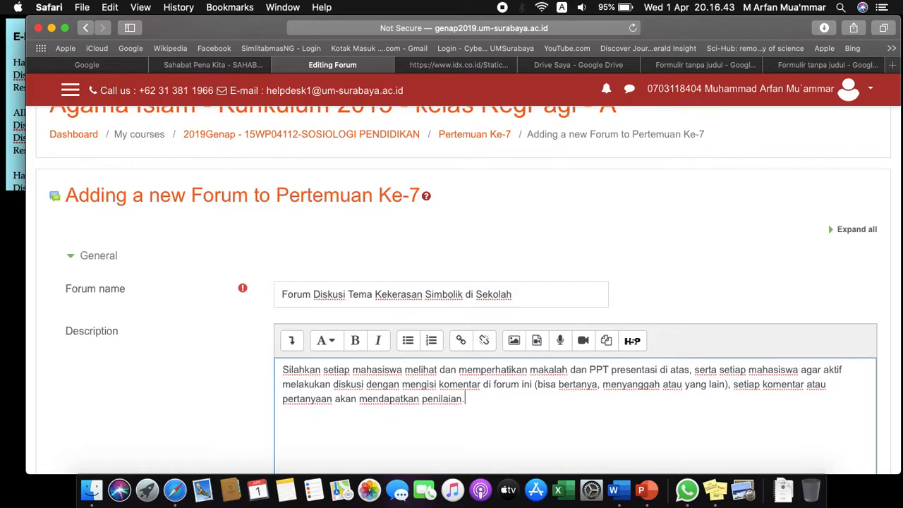
text( Adapun prese)
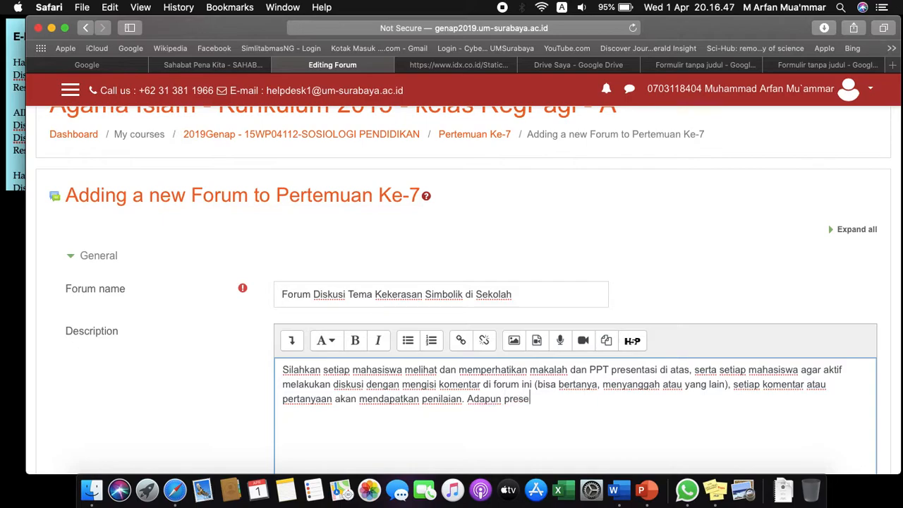
text(nter agar aktif menjawab pertanyaan dan sanggahan dari teman mahasiswa yang lain)
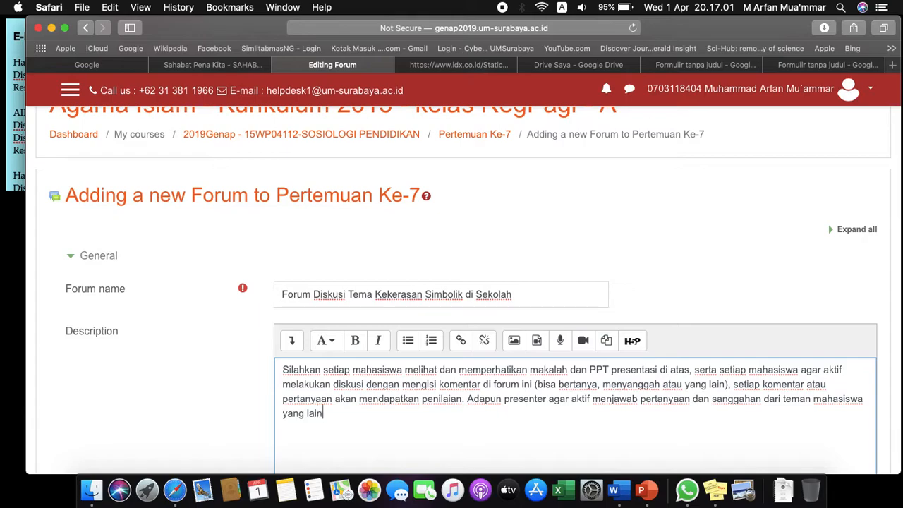
Enable displaying the description on the course page and keep the forum type as Standard forum for general use.
scroll(762, 369, down, 5)
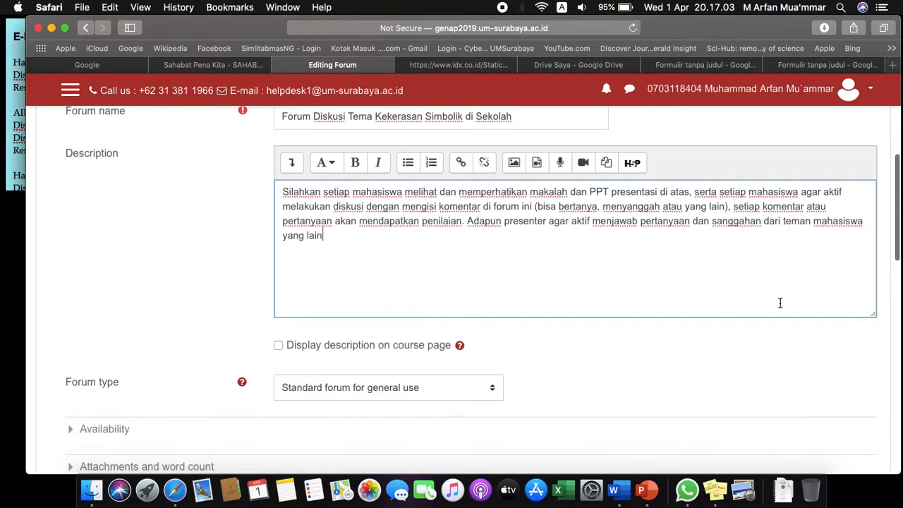
click(280, 345)
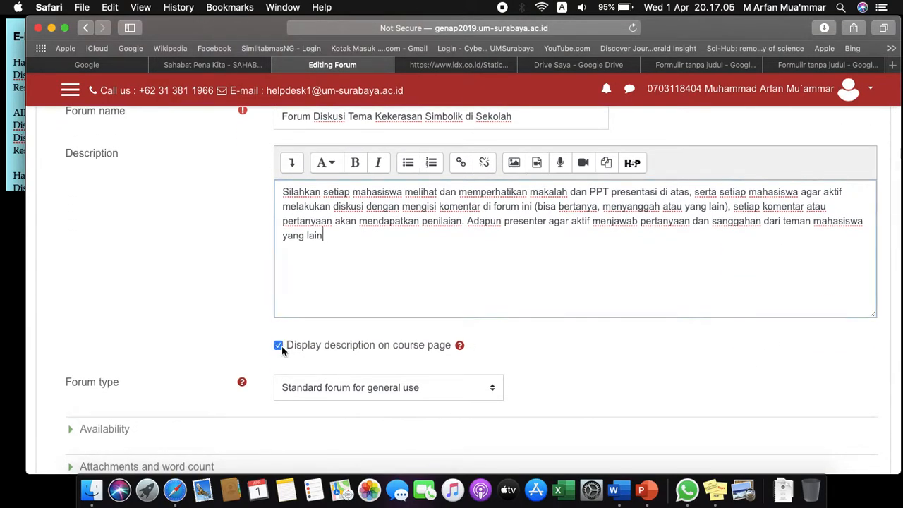
scroll(281, 345, down, 2)
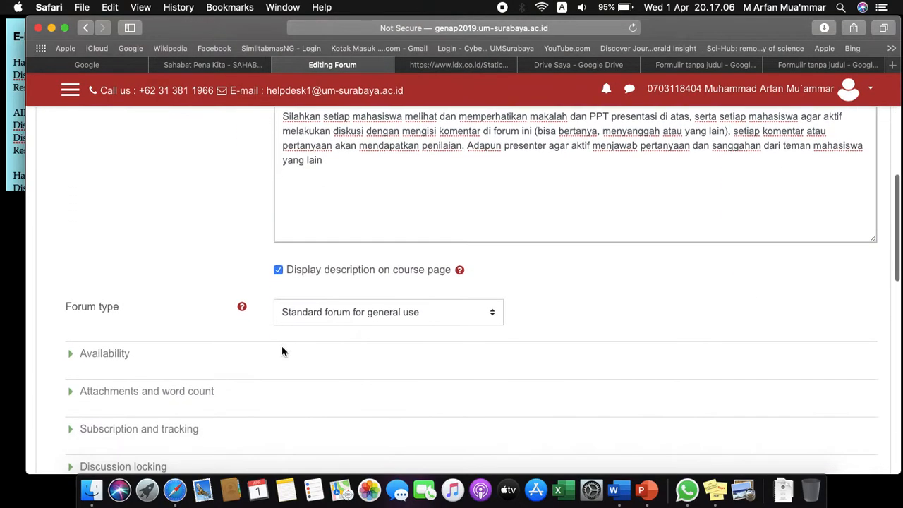
click(345, 315)
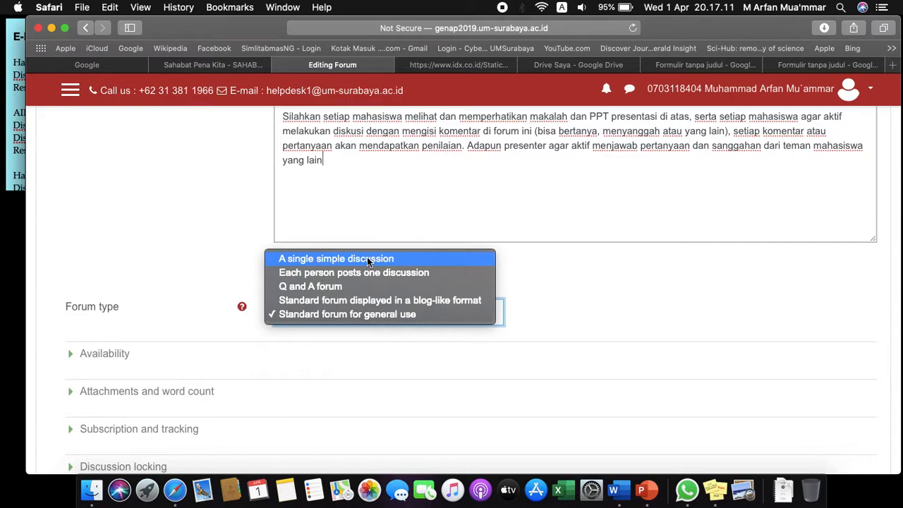
click(347, 316)
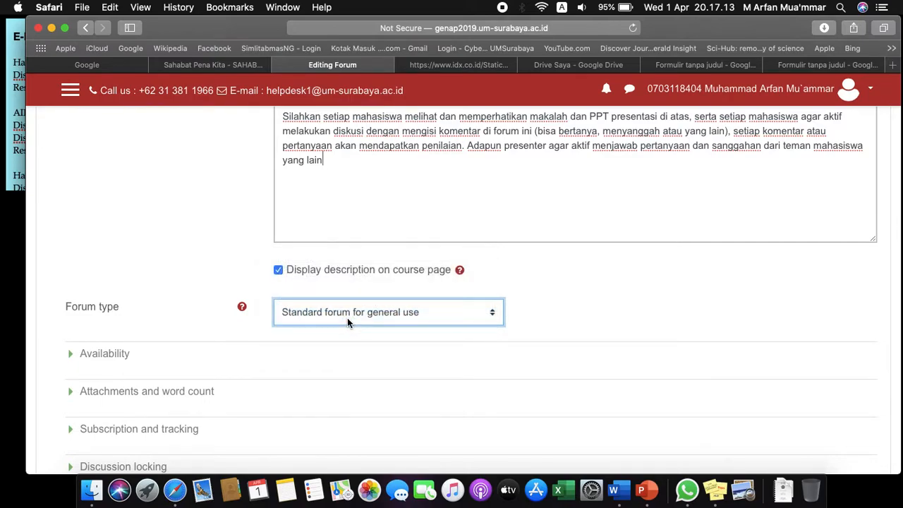
Enable the forum's due date in the availability settings and set it to 5 April 2020, 08:00.
click(71, 358)
scroll(387, 352, down, 1)
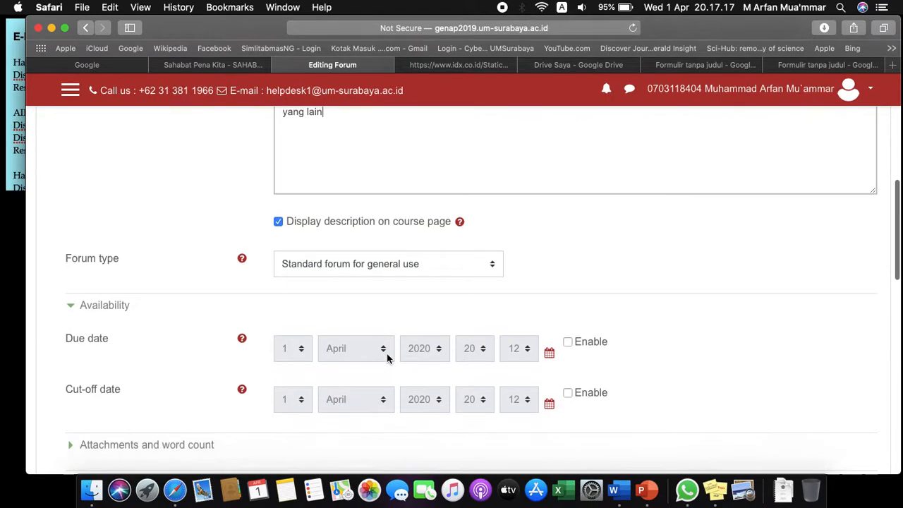
scroll(386, 358, down, 1)
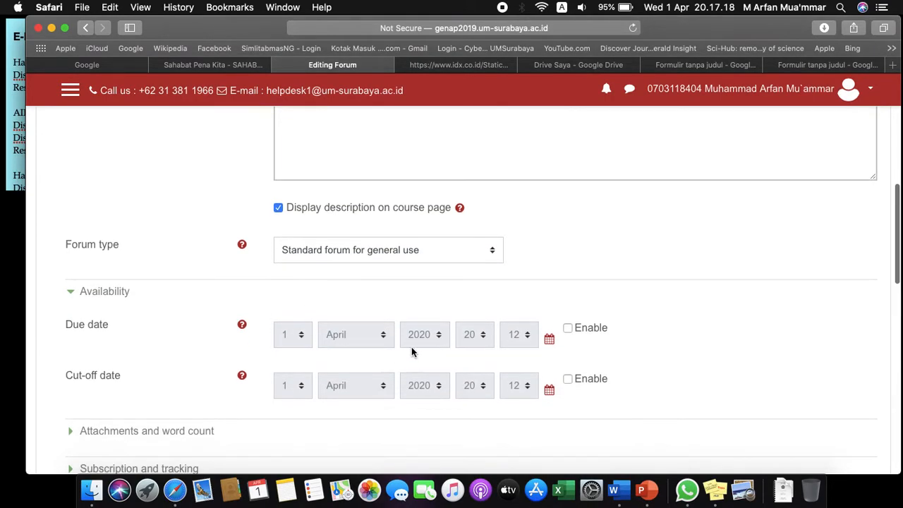
click(568, 328)
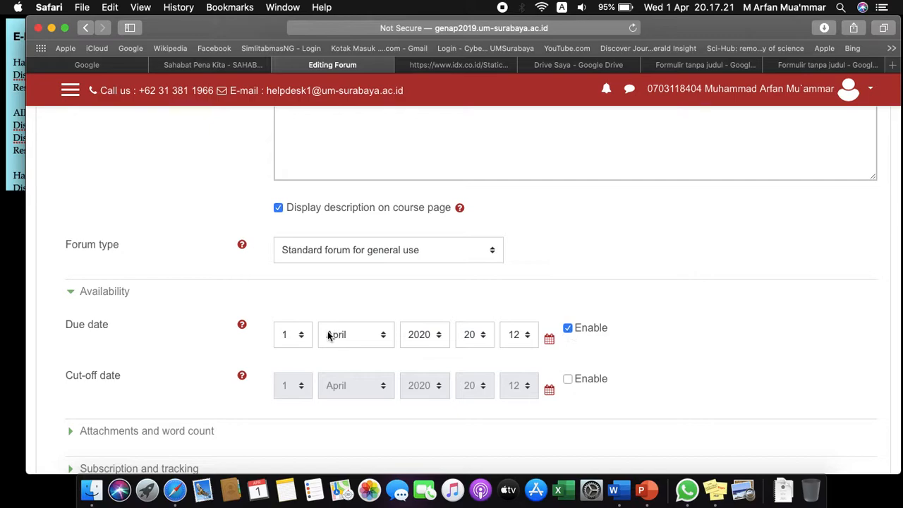
click(300, 336)
click(288, 391)
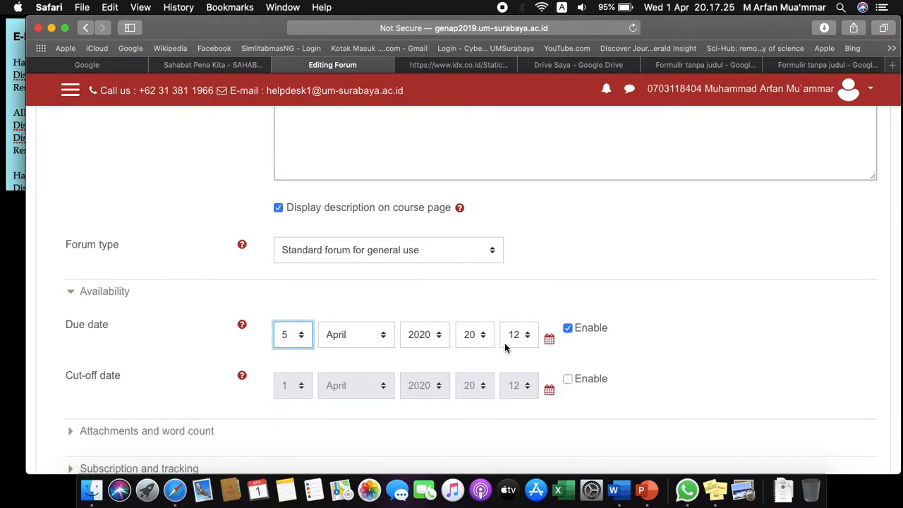
click(485, 334)
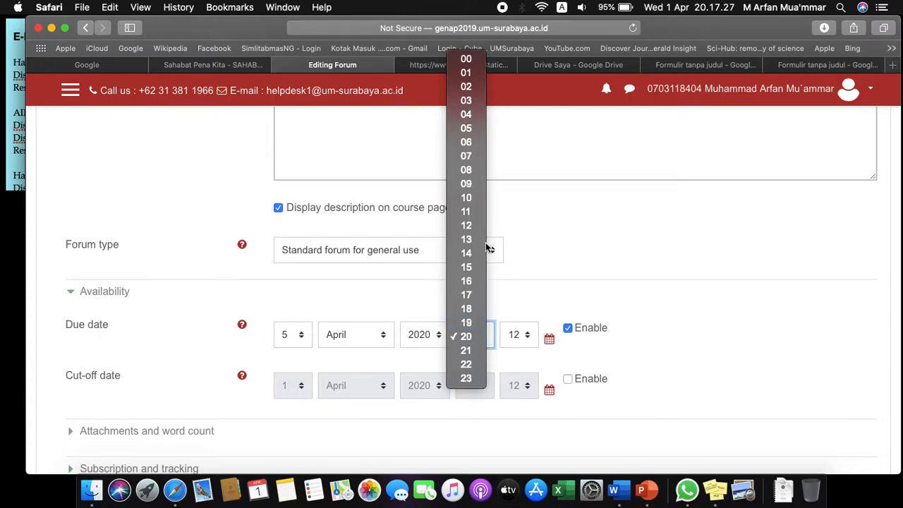
click(473, 174)
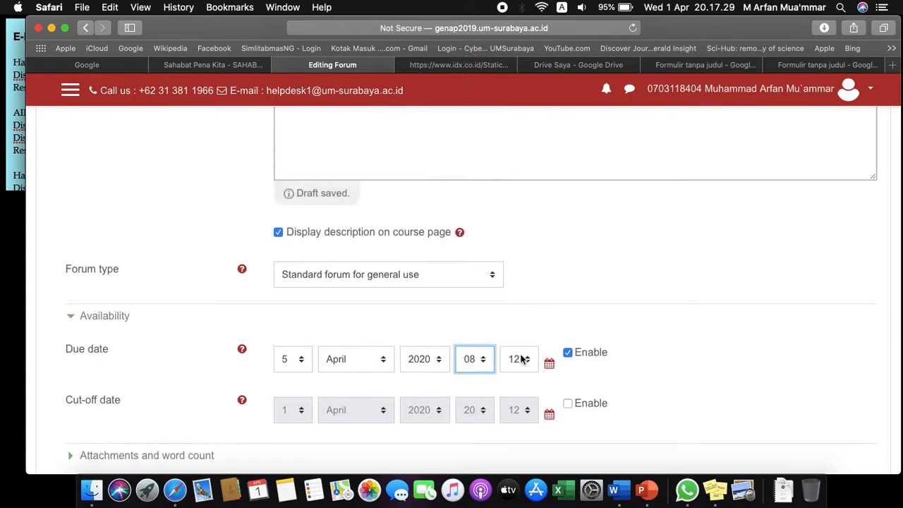
click(522, 360)
click(518, 198)
Enable the forum's cut-off date and set it to 5 April 2020, 10:00.
click(568, 403)
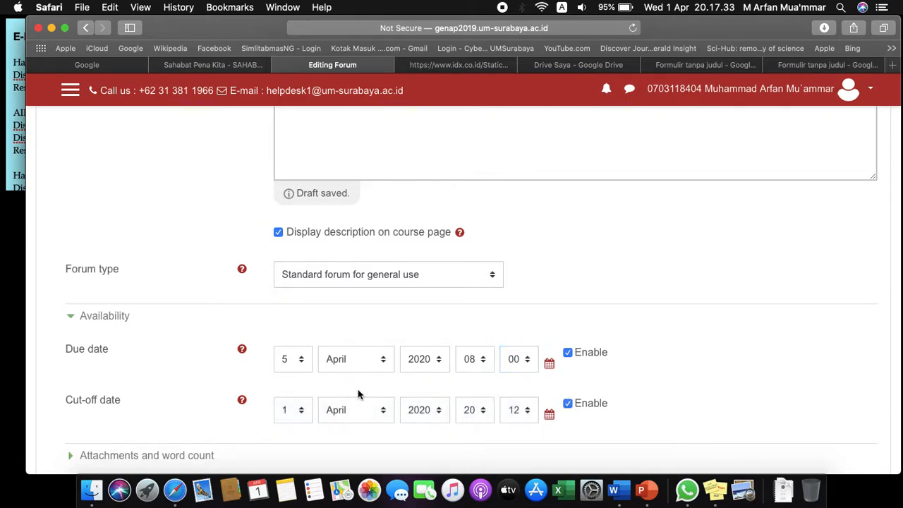
click(302, 392)
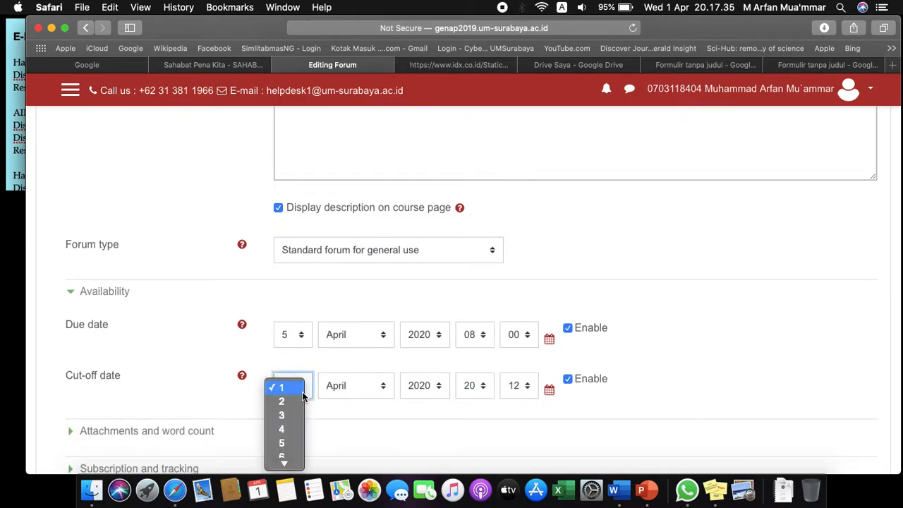
click(284, 442)
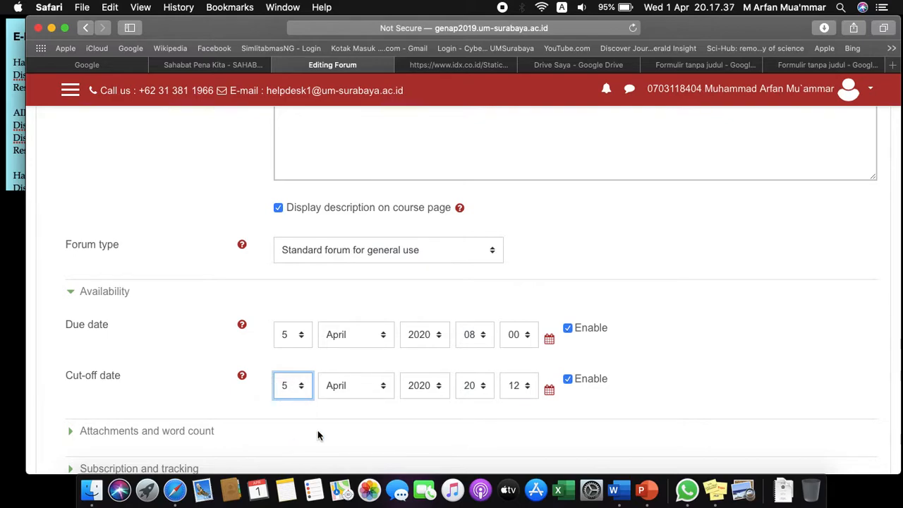
click(485, 391)
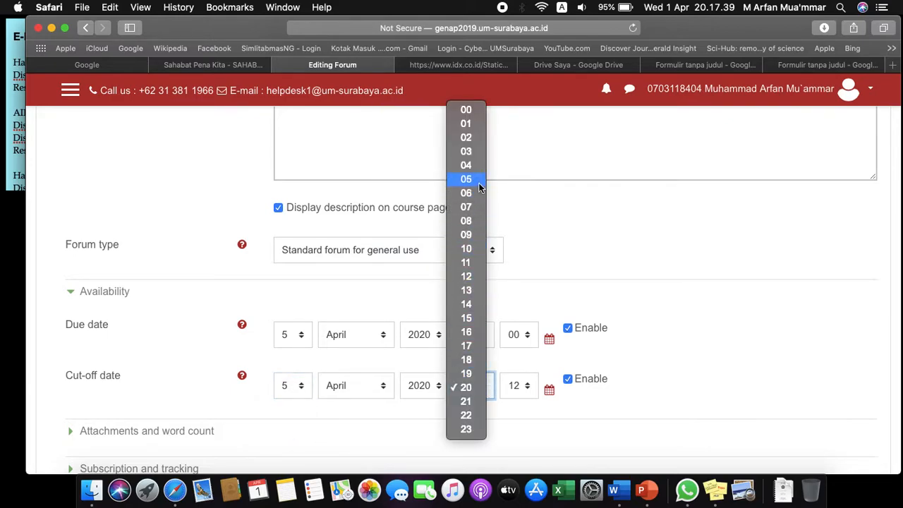
click(475, 249)
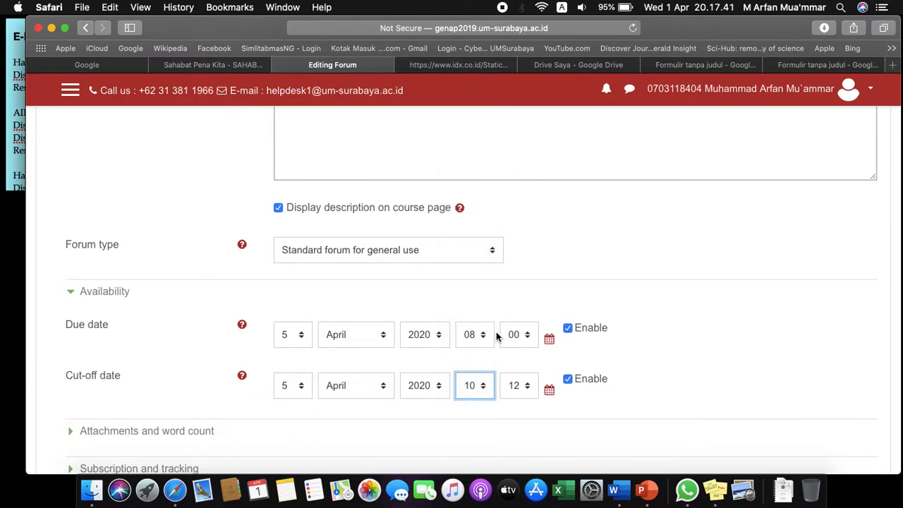
click(527, 385)
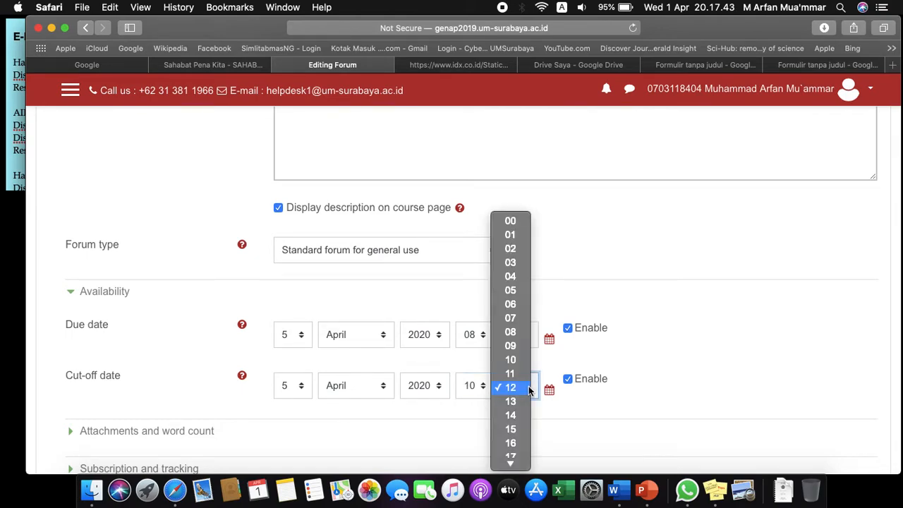
click(519, 222)
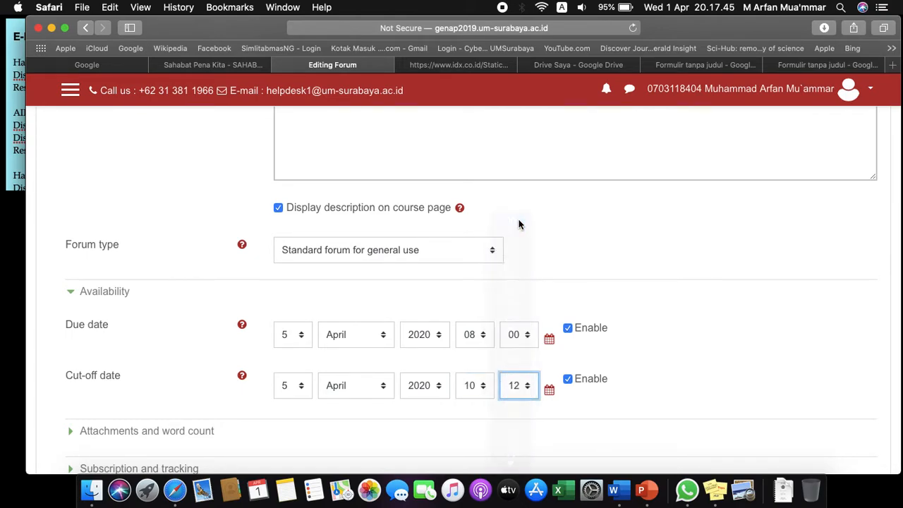
scroll(519, 224, down, 3)
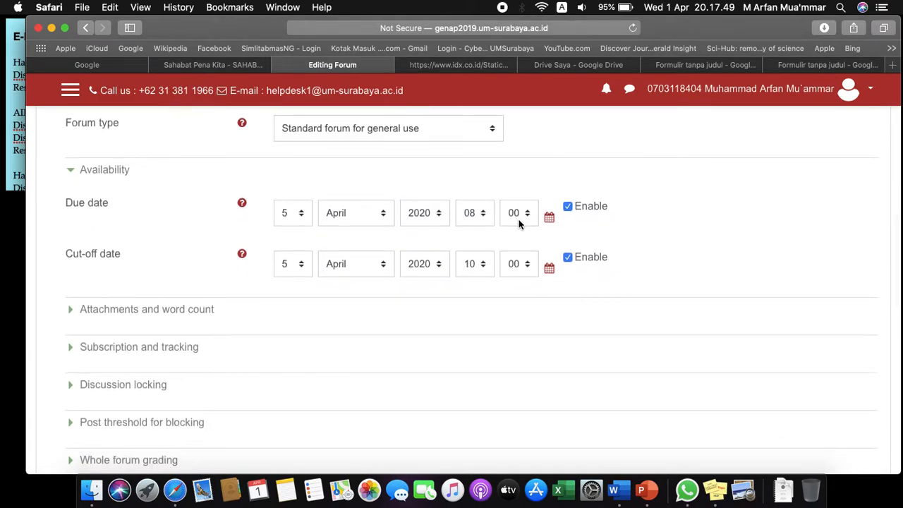
Set the forum's whole forum grading type to Point, keeping the maximum grade at 100.
scroll(367, 281, down, 3)
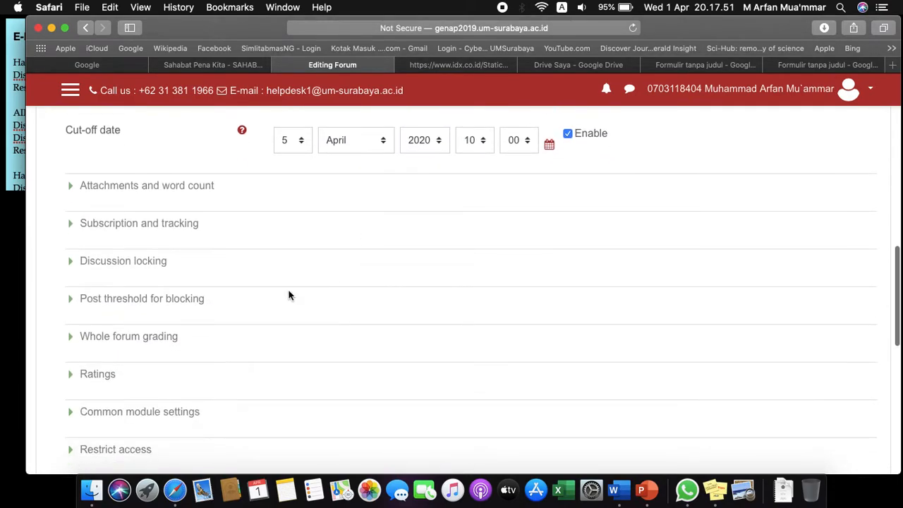
click(71, 338)
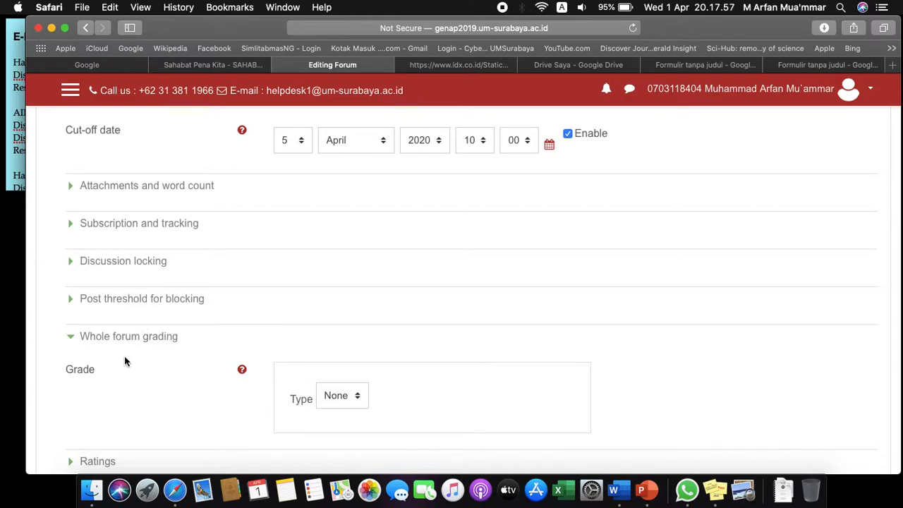
click(358, 397)
click(341, 427)
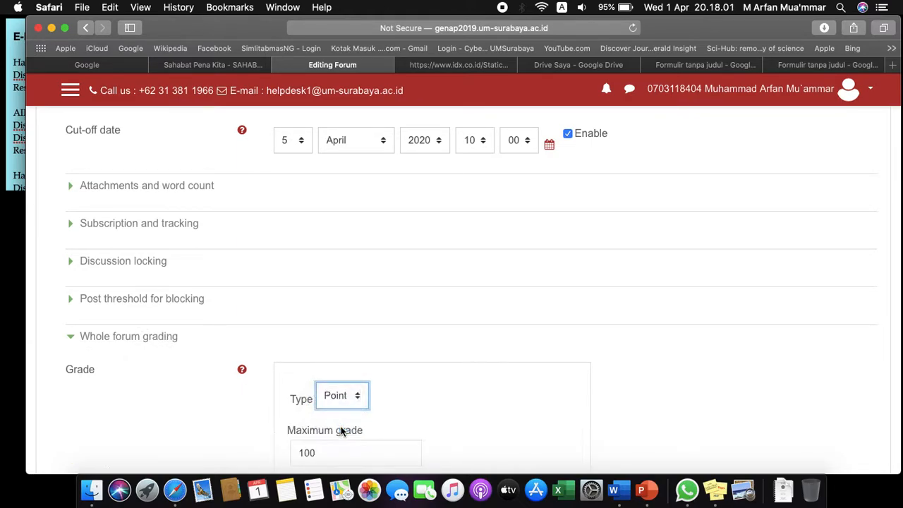
scroll(434, 393, down, 2)
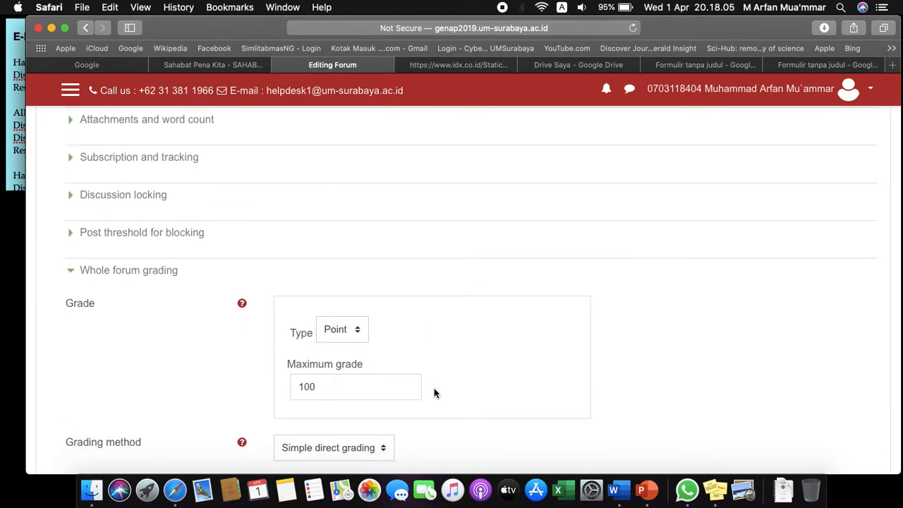
Save and display the discussion forum, and return to the Pertemuan Ke-7 section of the course.
scroll(434, 393, down, 10)
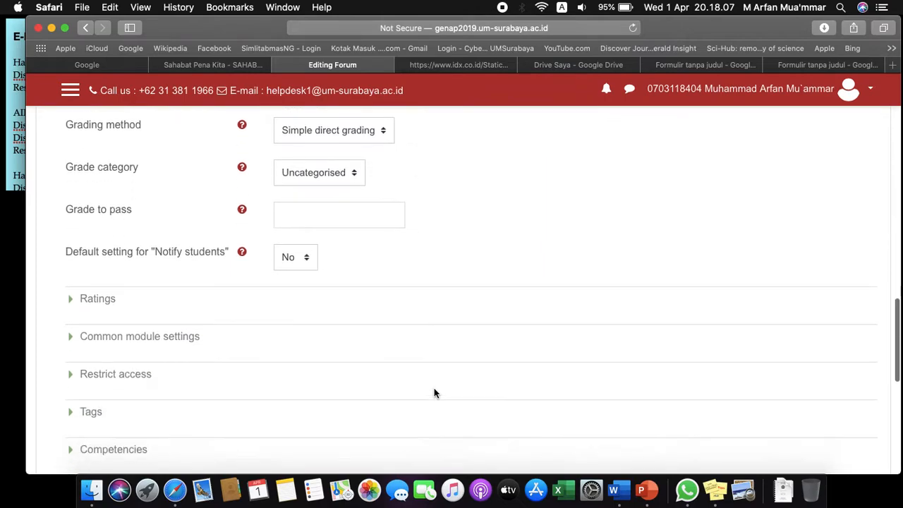
click(455, 348)
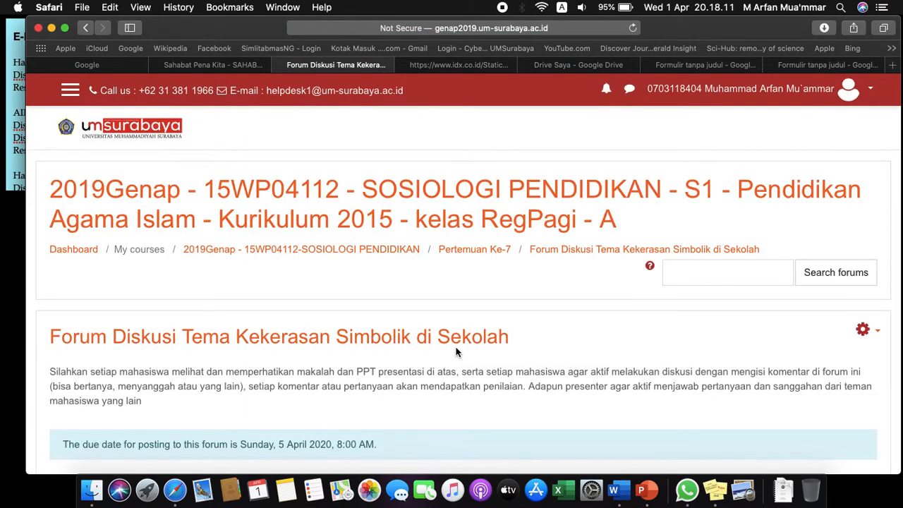
click(477, 255)
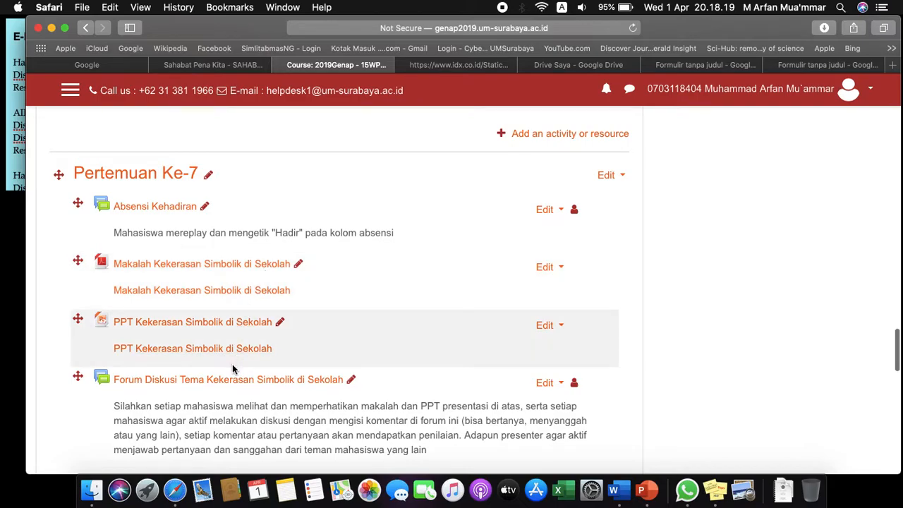
Add a new Assignment activity to the Pertemuan Ke-7 section.
scroll(232, 364, down, 3)
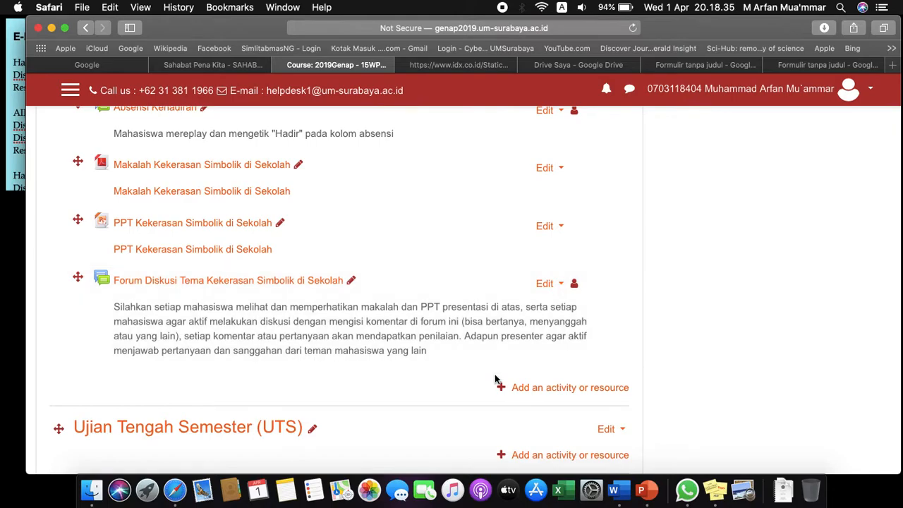
click(531, 389)
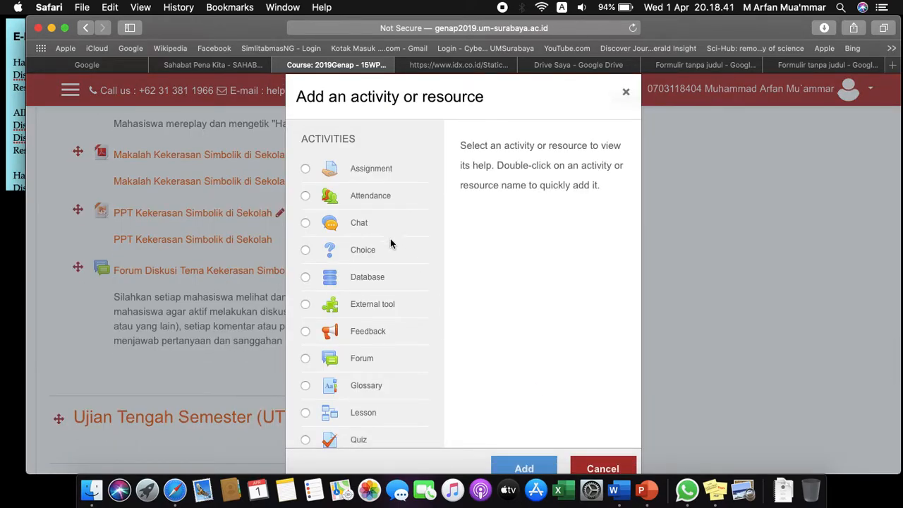
click(304, 170)
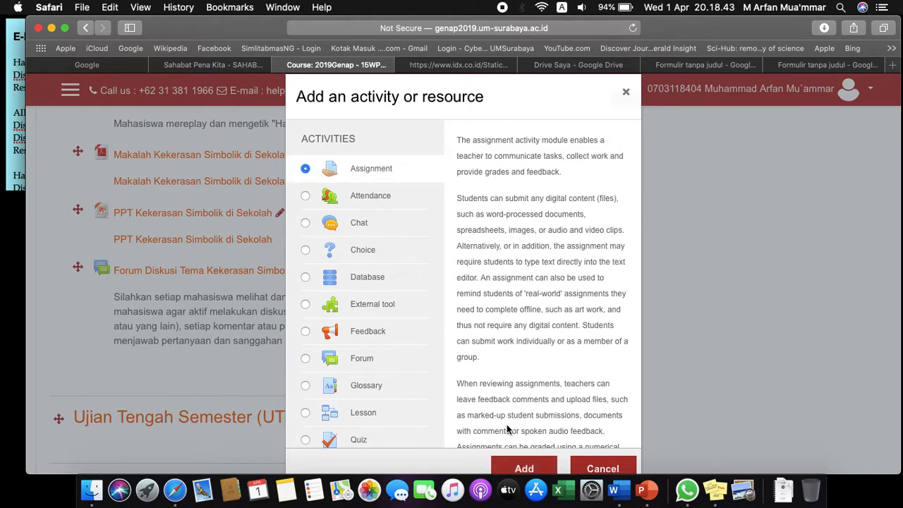
click(519, 467)
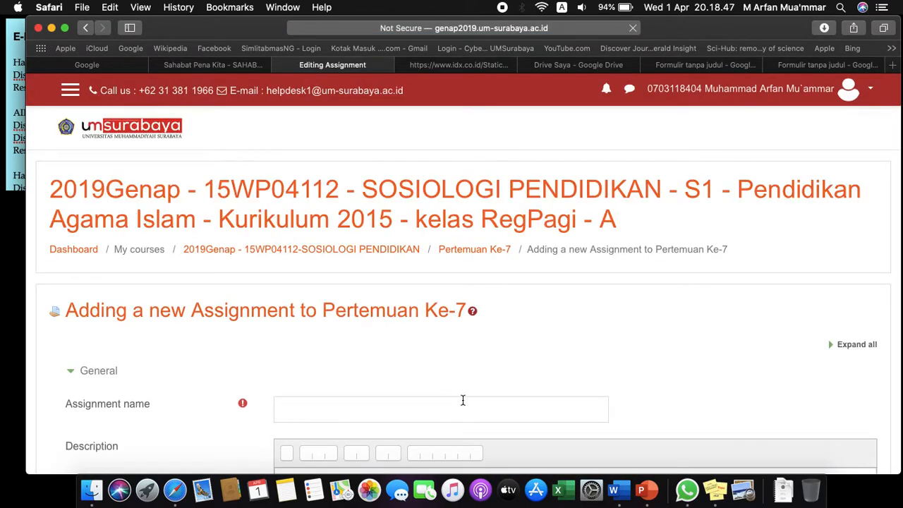
Name the new assignment "Resume Hasil Diskusi".
click(463, 400)
text(Resum)
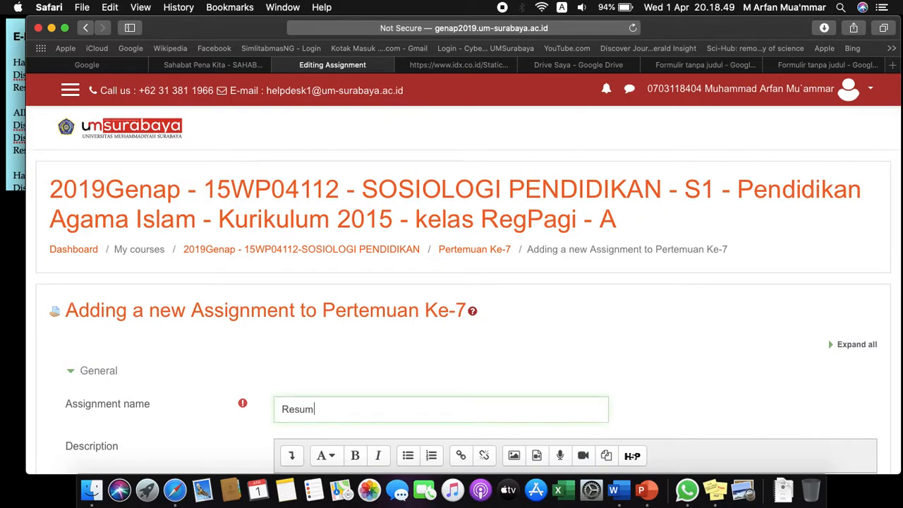
text(e Hasil Dis)
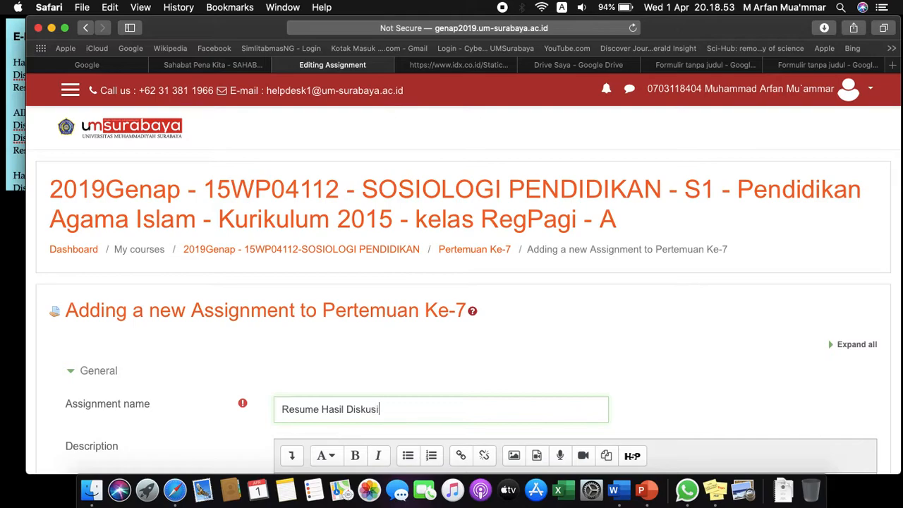
text(kusi)
Describe the assignment as "Silahkan mahasiswa meresume hasil diskusi dengan tema Kekerasan Simbolik di Sekolah dengan minimal 500 kata, serta diupload menggunakan format pdf pada laman ini".
click(500, 365)
scroll(500, 366, down, 3)
click(501, 367)
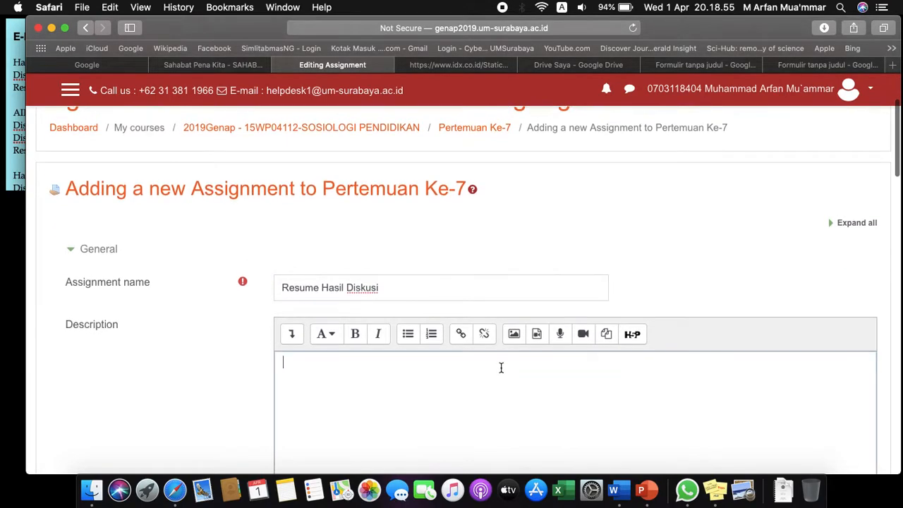
text(S)
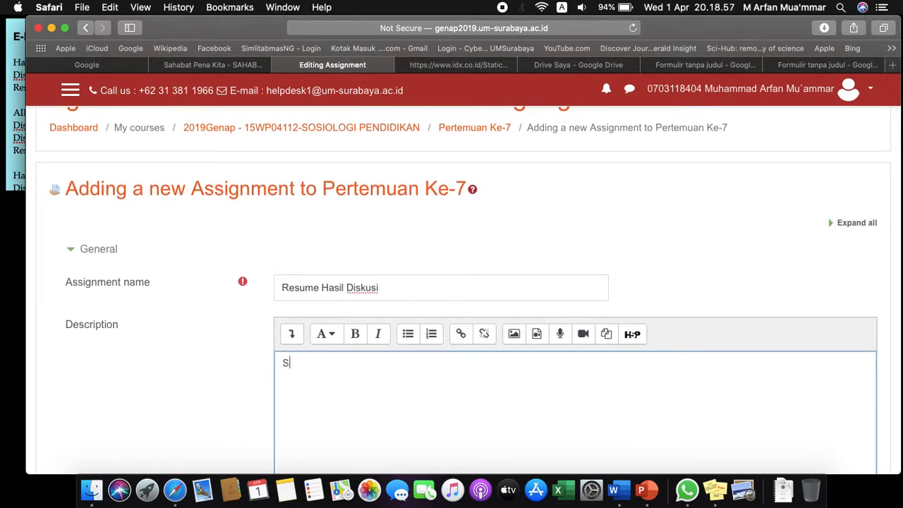
text(ilahkan mahasiswa mere)
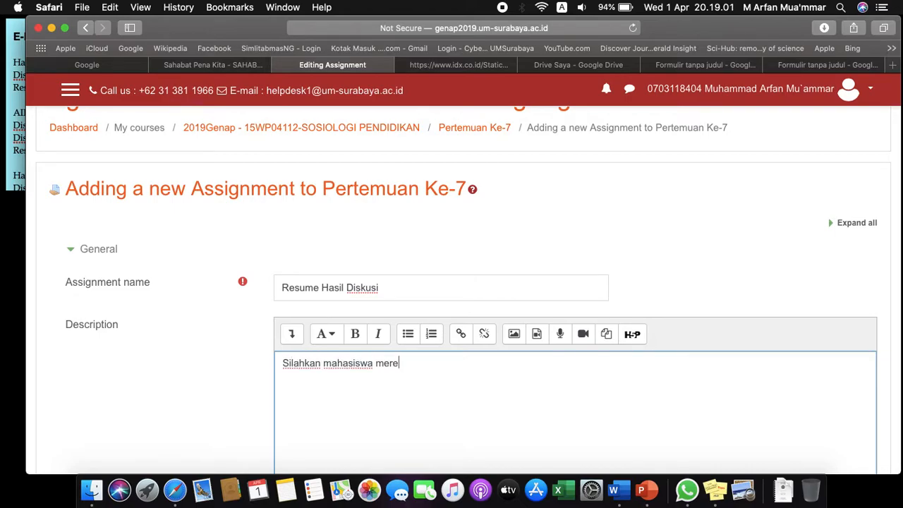
text(sume hasil diskusi dengan)
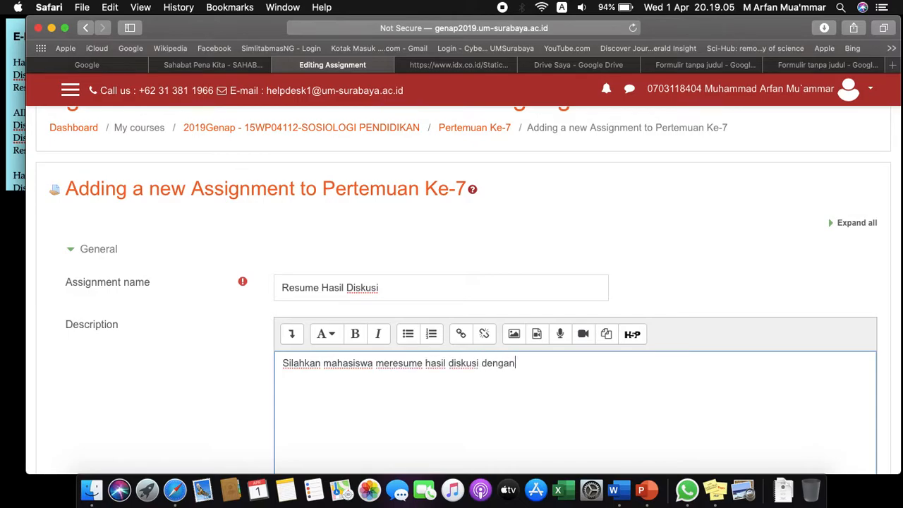
text( tema Kekerasan Simbolik di Sekolah dengan minimal)
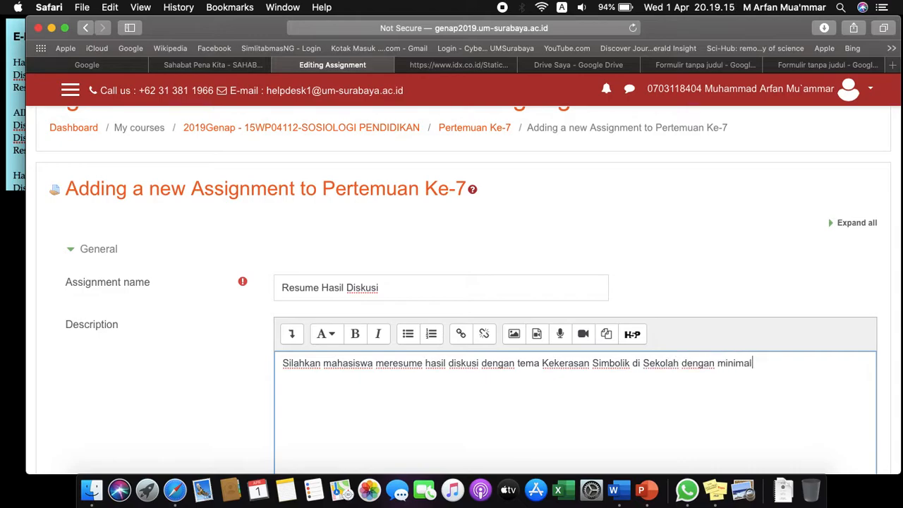
text( 500 kata, serta diupload menggunakan format pdf pada )
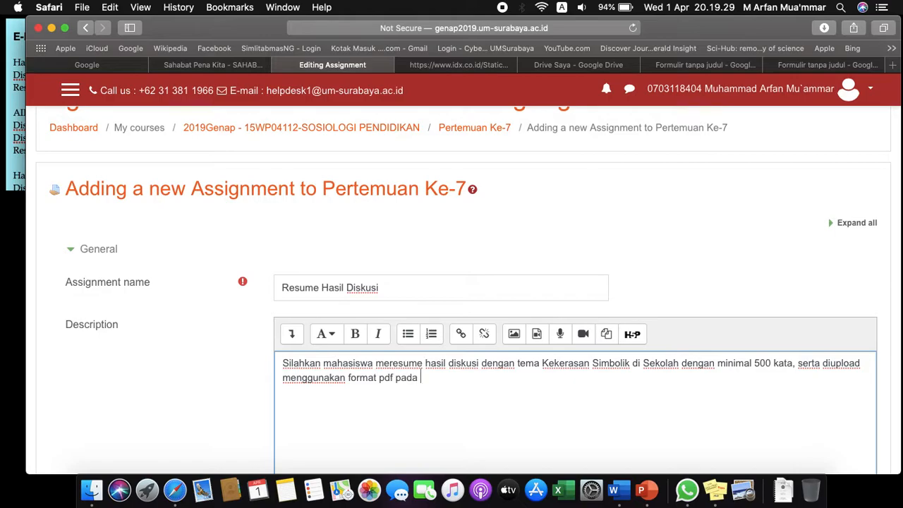
text(laman ini)
Enable displaying the assignment description on the course page and allow submissions from 5 April 2020, 08:00.
scroll(281, 260, down, 5)
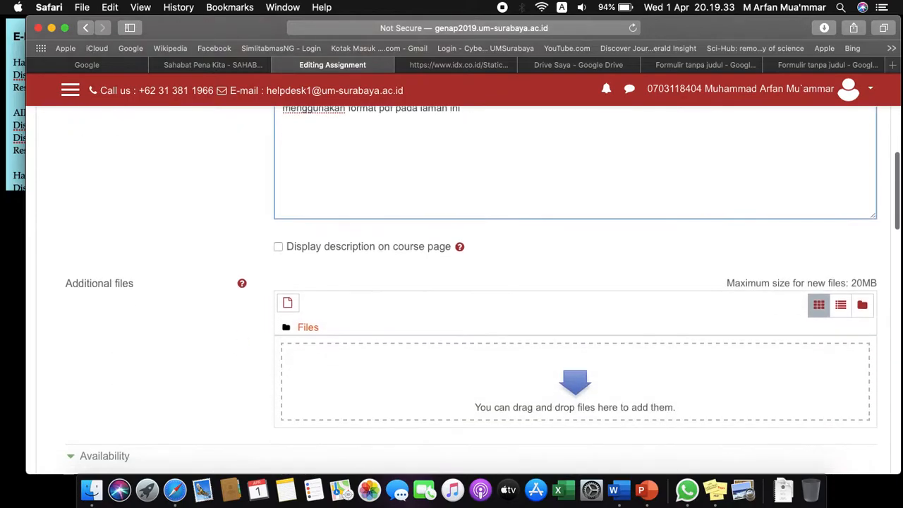
click(279, 249)
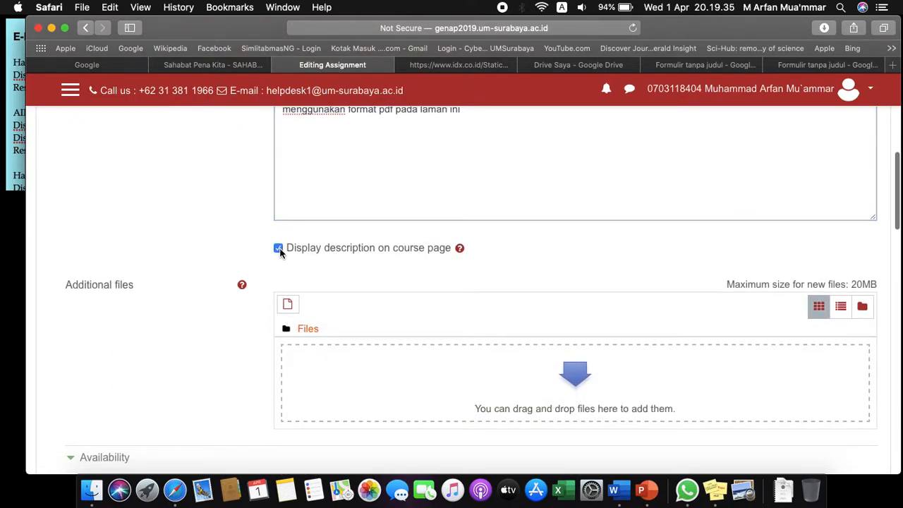
scroll(280, 253, down, 5)
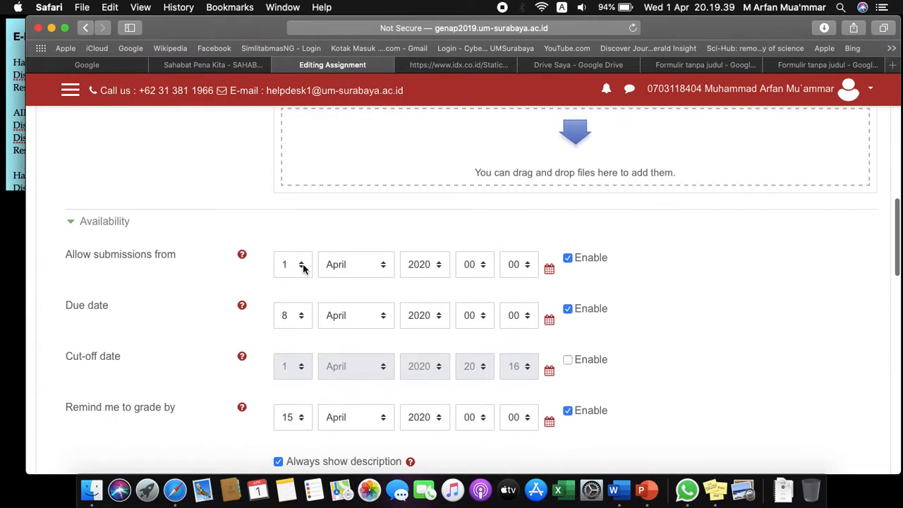
click(300, 265)
click(293, 323)
click(481, 266)
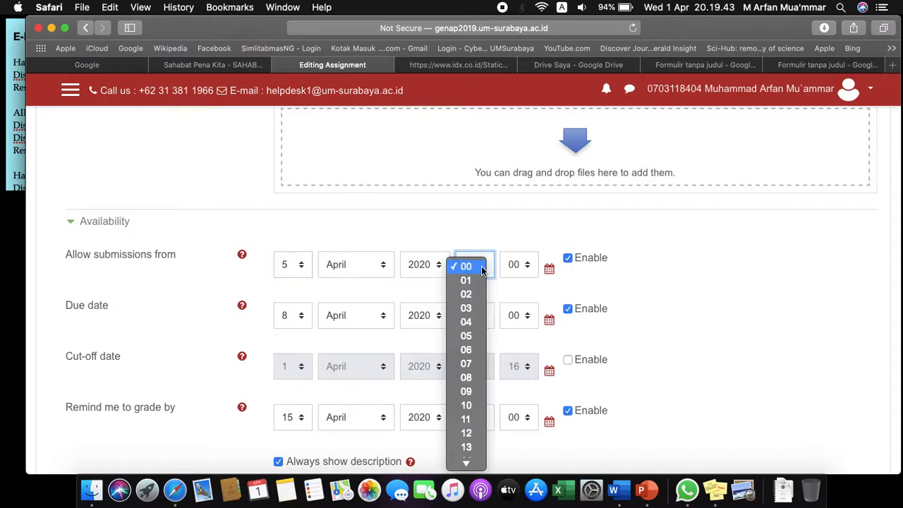
click(473, 377)
Set the assignment's due time on 8 April 2020 to 23:59 and disable the reminder to grade.
scroll(472, 379, up, 1)
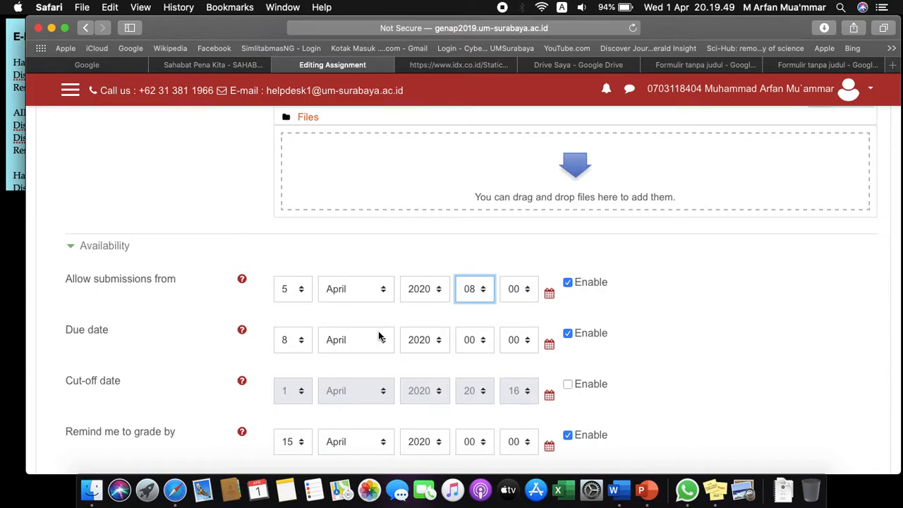
click(487, 342)
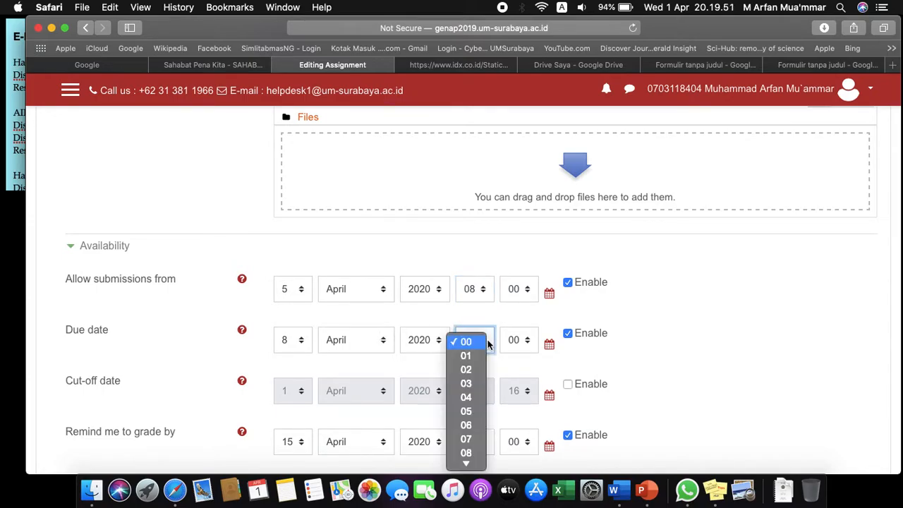
scroll(485, 356, down, 3)
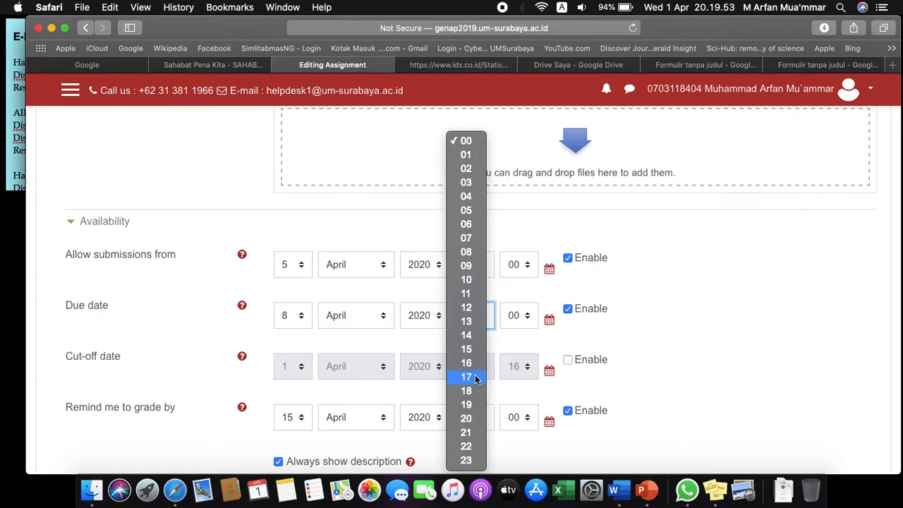
click(466, 460)
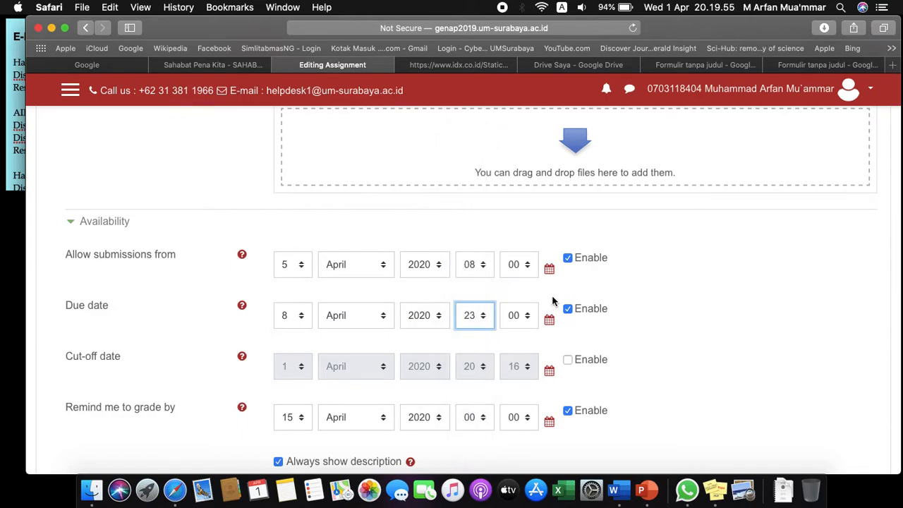
click(529, 317)
scroll(527, 318, down, 10)
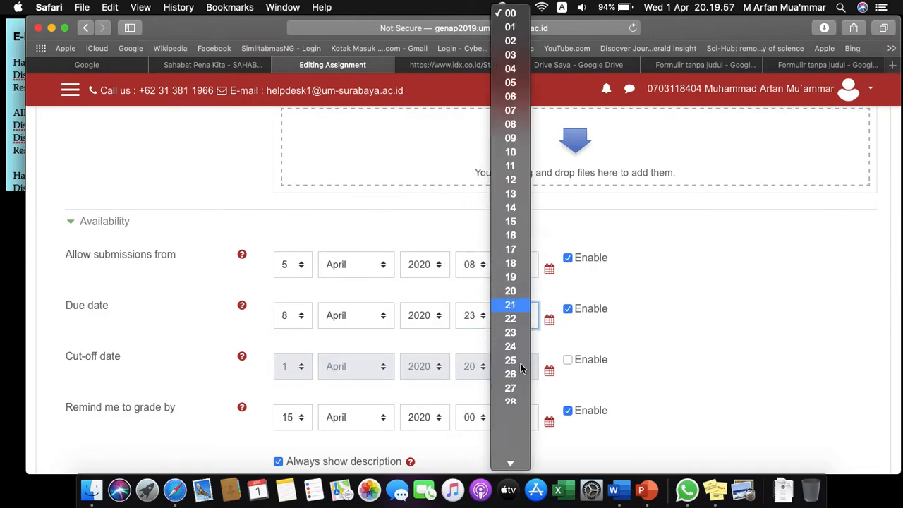
click(511, 459)
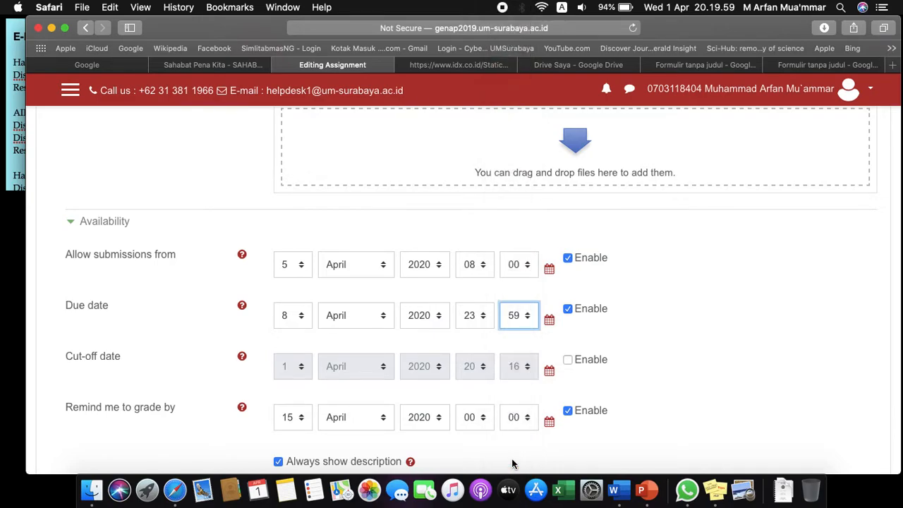
click(568, 412)
Limit the assignment's maximum number of uploaded files to 1 in the submission types settings.
scroll(660, 368, down, 2)
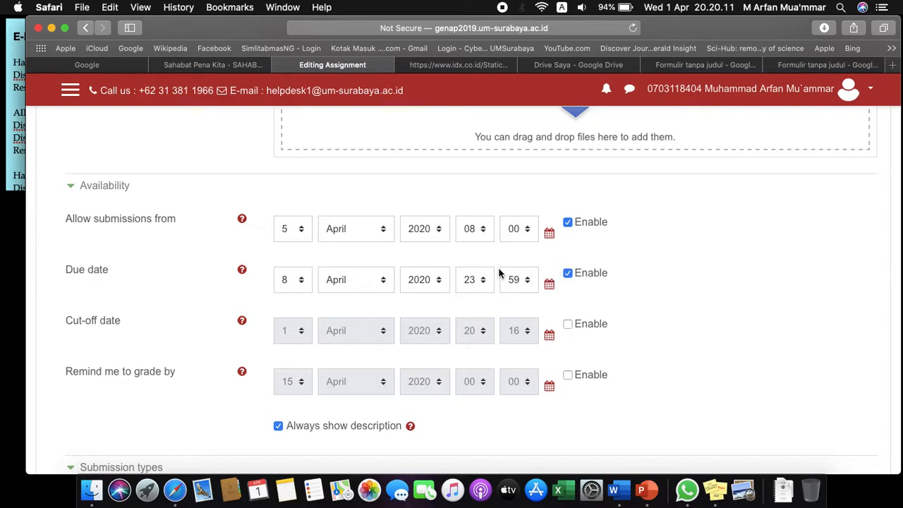
scroll(499, 274, down, 4)
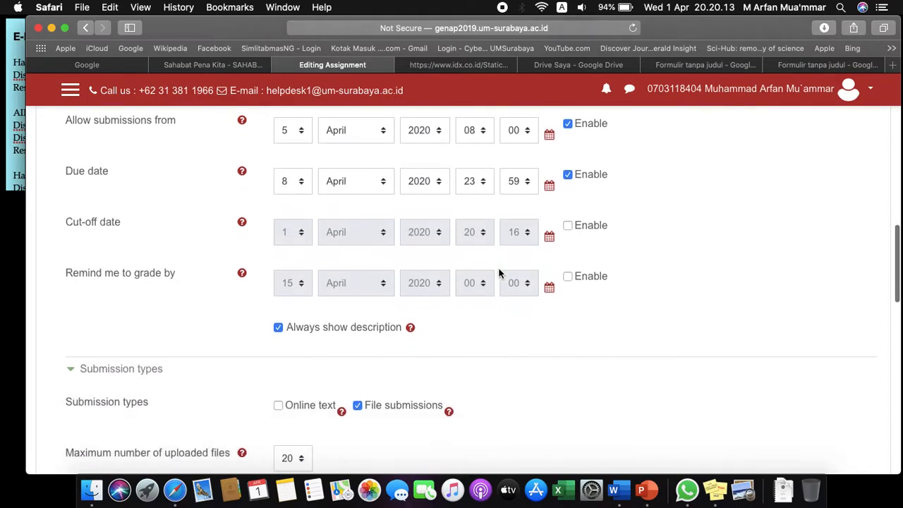
scroll(498, 274, down, 3)
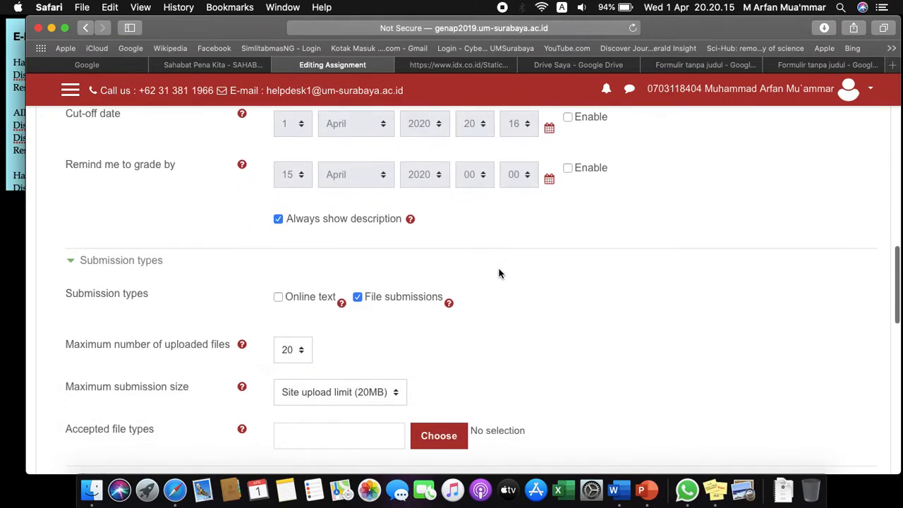
click(302, 349)
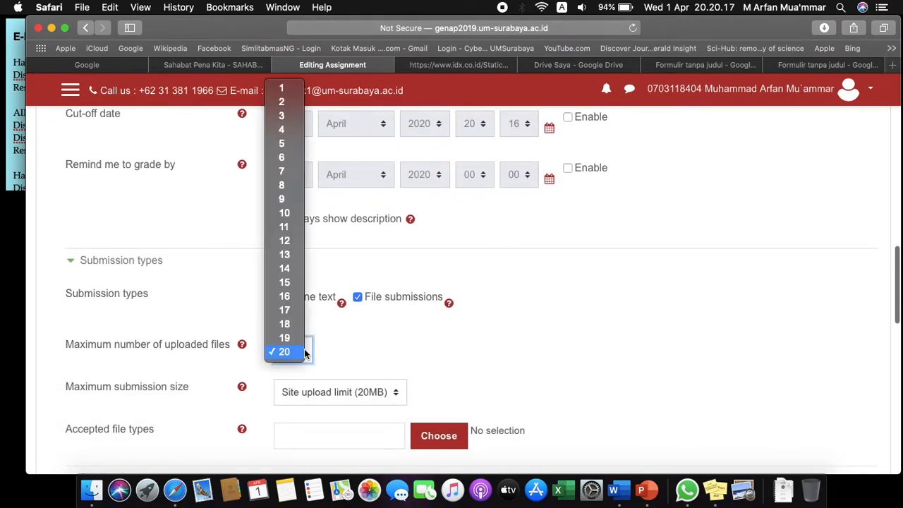
click(285, 89)
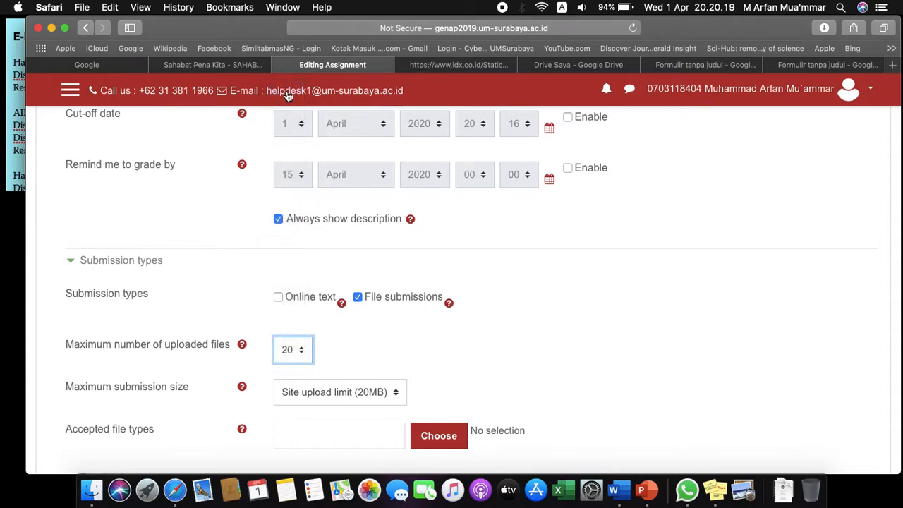
scroll(364, 347, down, 3)
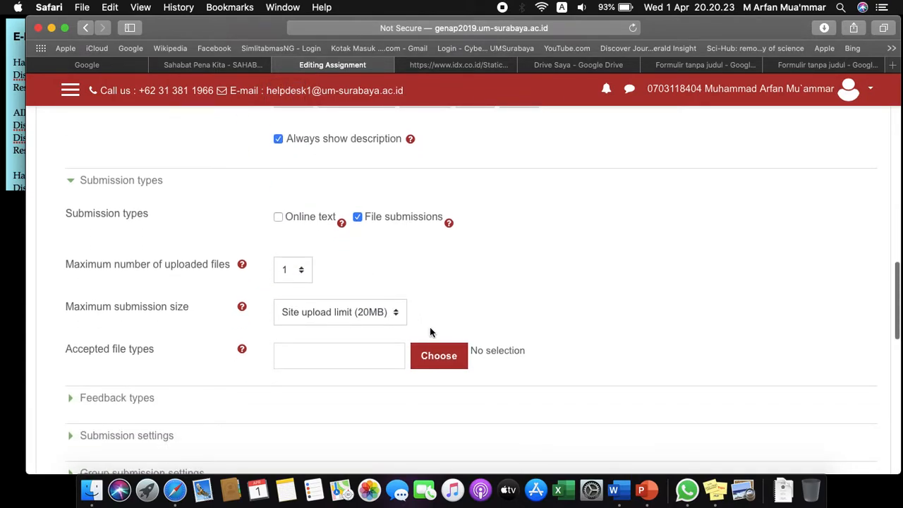
Expand the document formats among the assignment's accepted file types and save the file type selection.
click(433, 354)
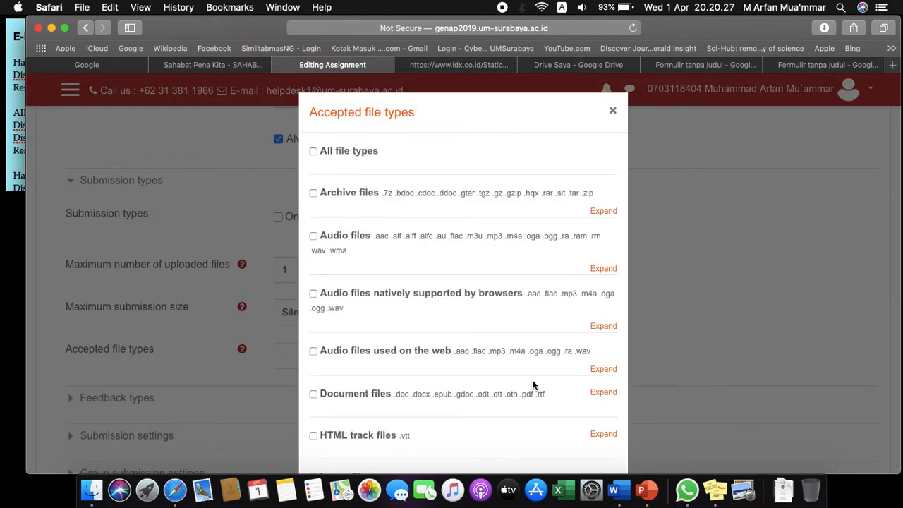
click(603, 393)
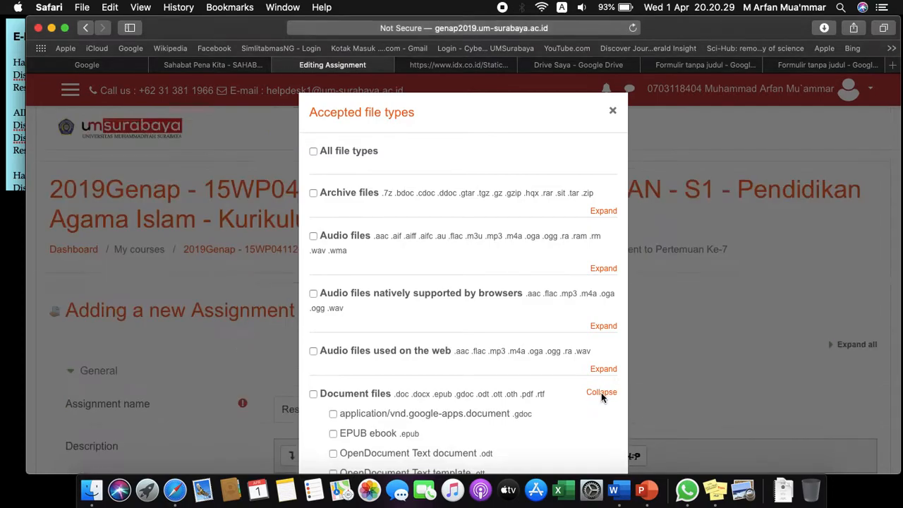
scroll(603, 399, down, 4)
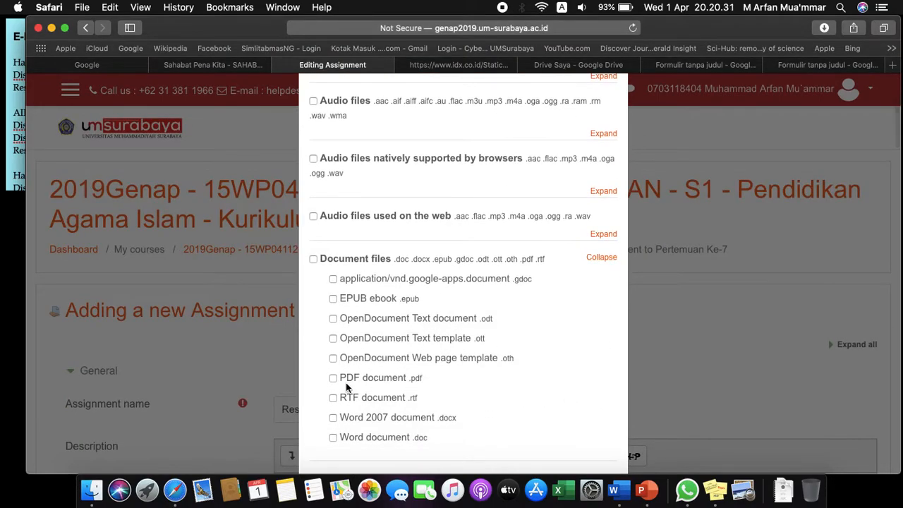
scroll(412, 362, down, 20)
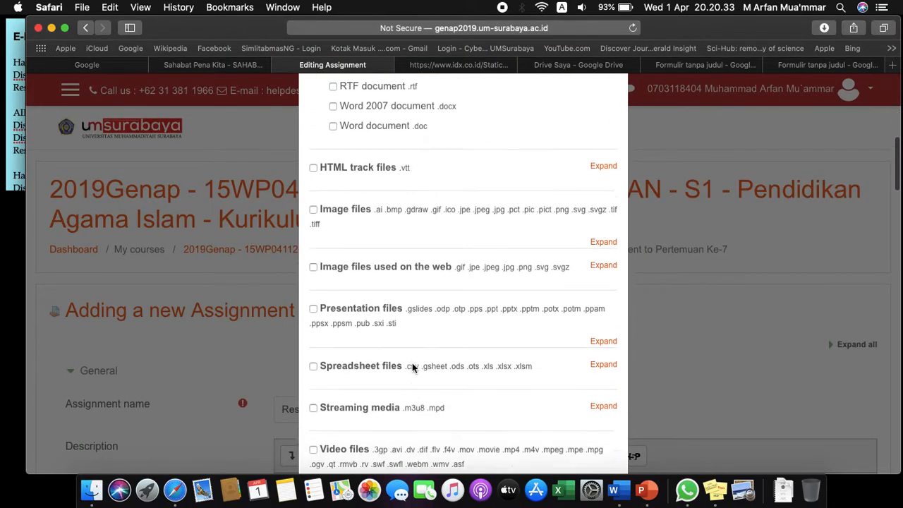
scroll(412, 362, down, 20)
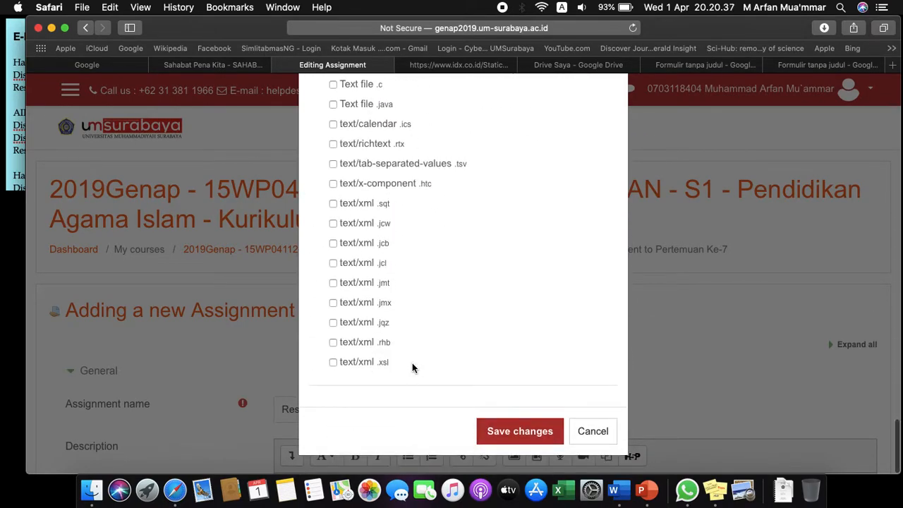
click(490, 431)
Save and display the Resume Hasil Diskusi assignment and return to the Pertemuan Ke-7 section of the course.
scroll(490, 435, down, 8)
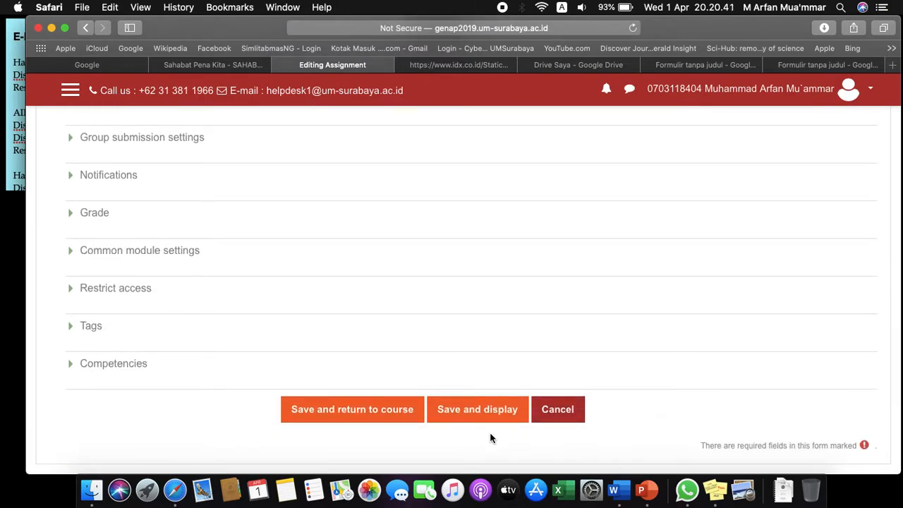
click(484, 418)
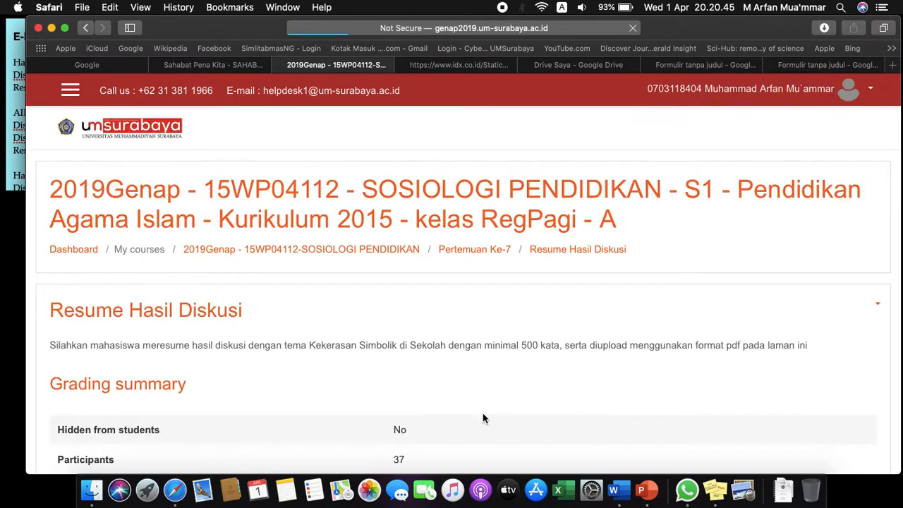
click(488, 256)
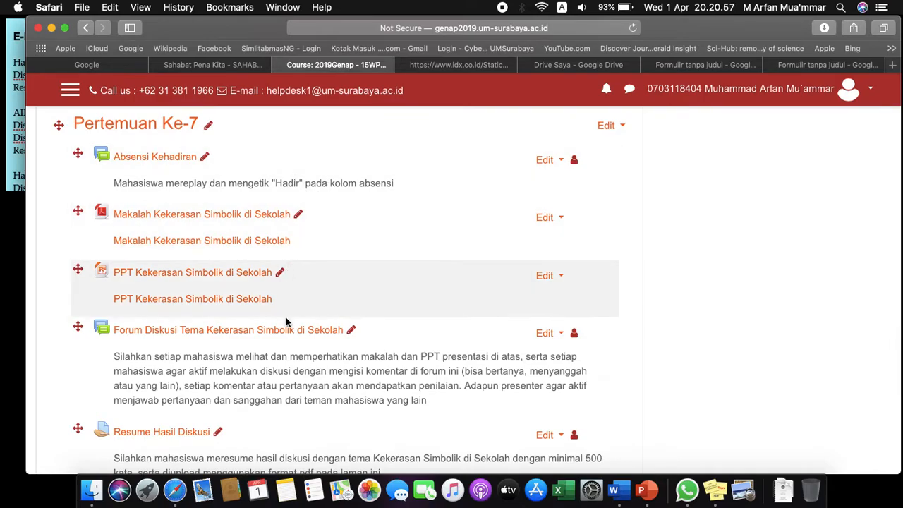
Review the attendance, paper, PPT, discussion forum and resume assignment entries in the Pertemuan Ke-7 section.
scroll(287, 330, down, 3)
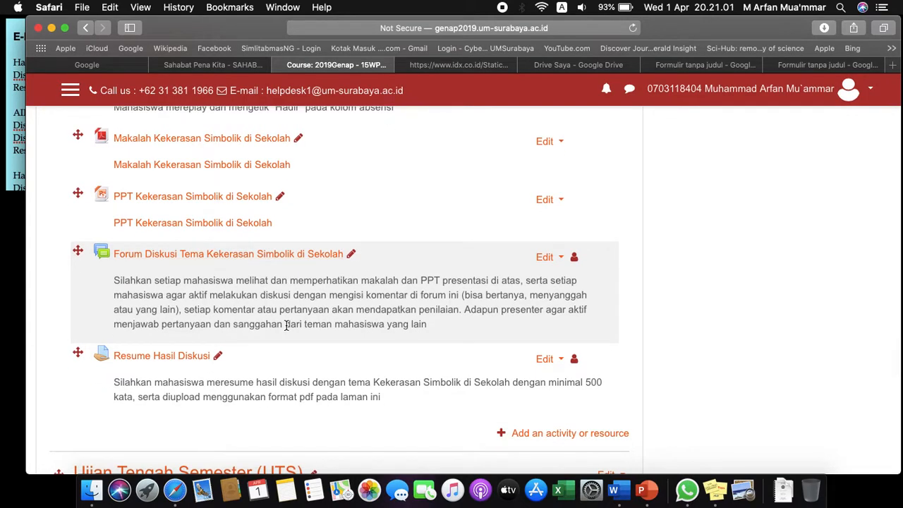
scroll(286, 325, up, 2)
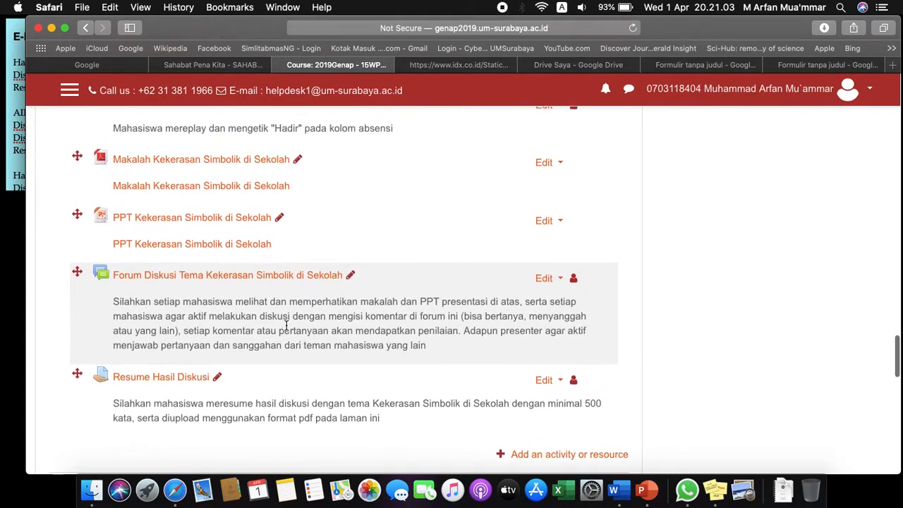
scroll(287, 325, up, 2)
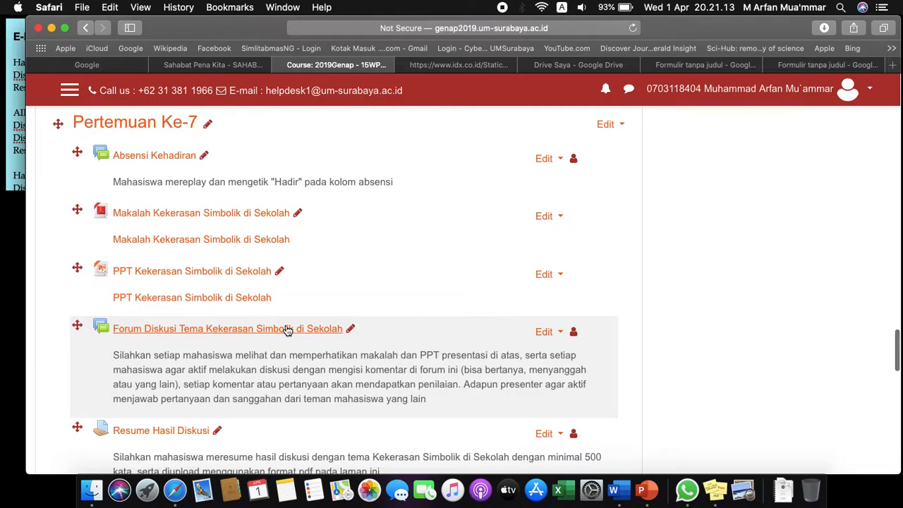
scroll(287, 331, down, 2)
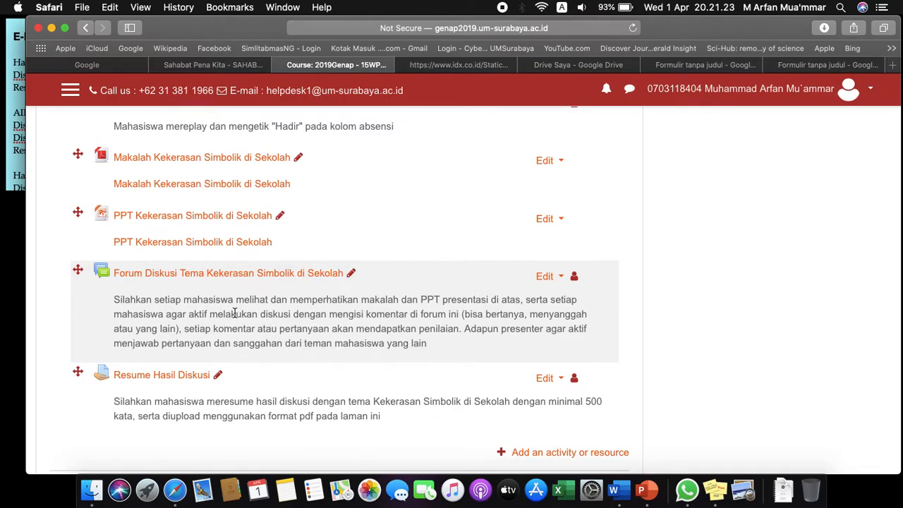
Open the forum "Presentasi dengan tema: Kekerasan Simbolik di Sekolah" in the preceding meeting's section and start grading its users.
scroll(235, 314, up, 5)
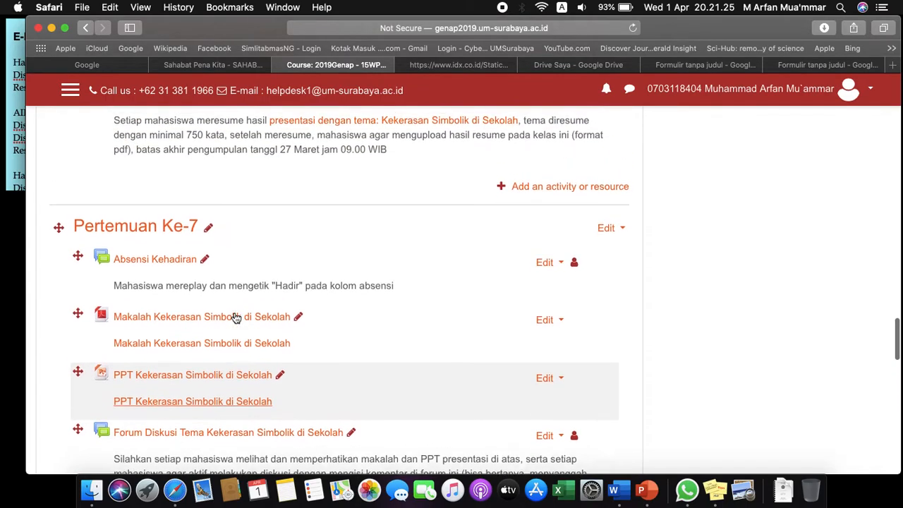
scroll(235, 317, up, 2)
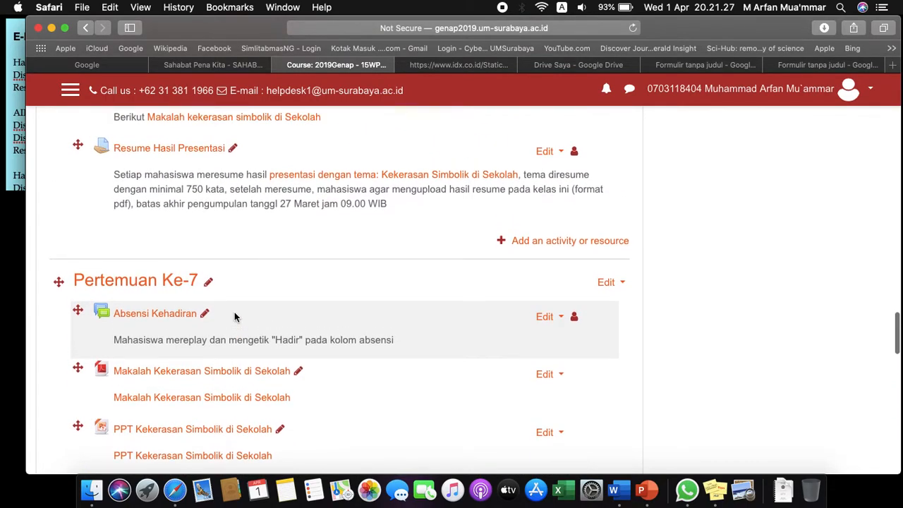
scroll(235, 316, up, 4)
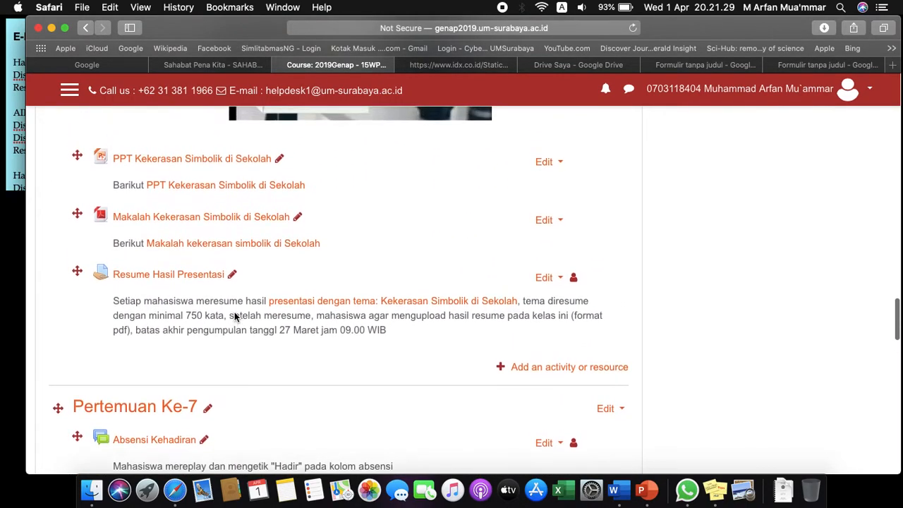
scroll(235, 316, up, 4)
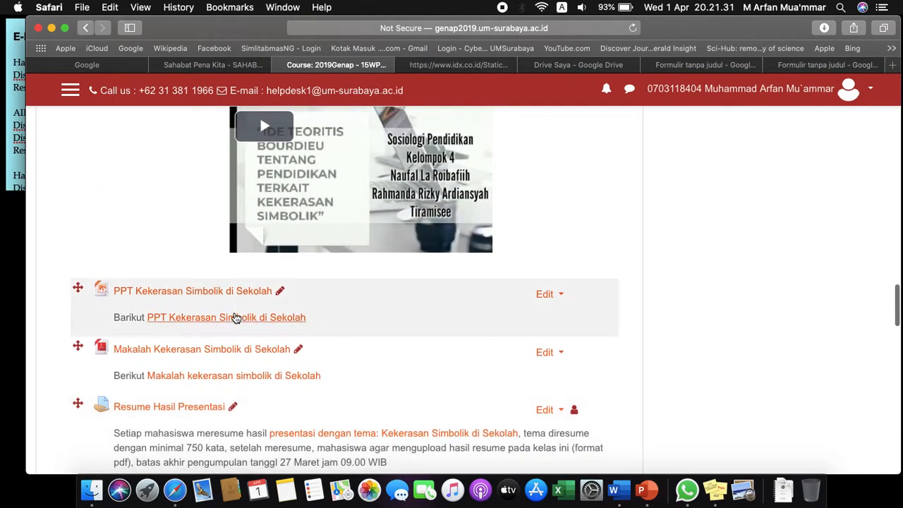
scroll(234, 316, up, 3)
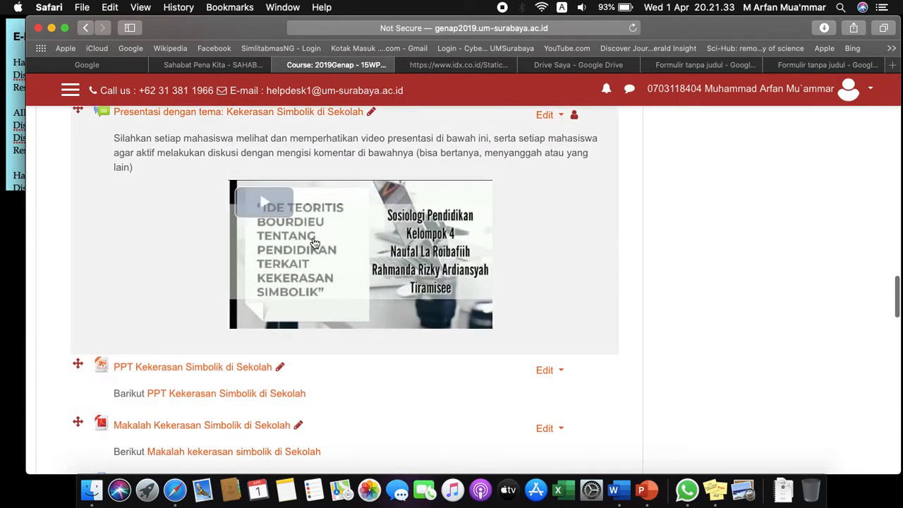
scroll(314, 242, up, 2)
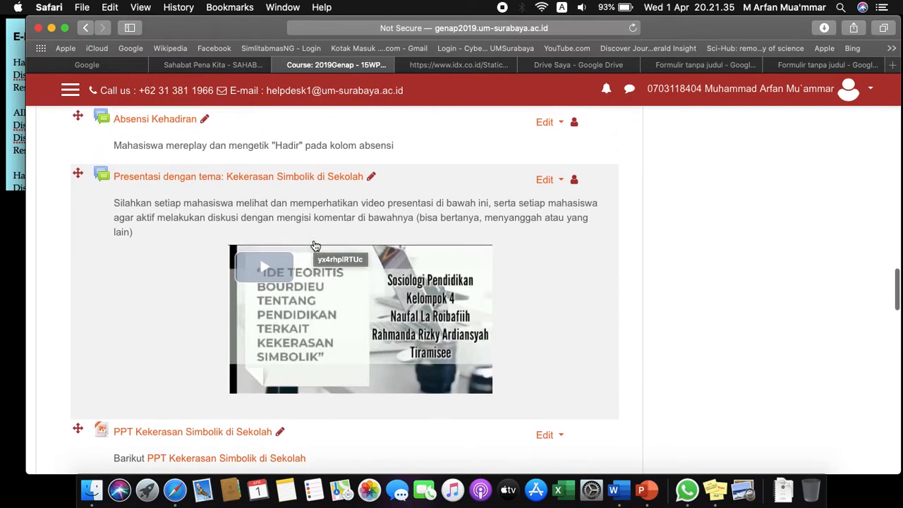
scroll(315, 246, down, 1)
click(301, 177)
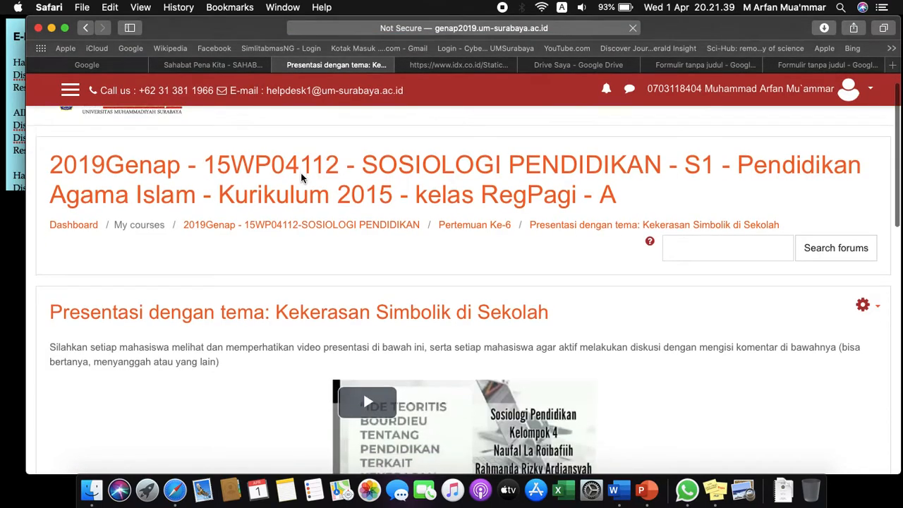
scroll(302, 178, down, 10)
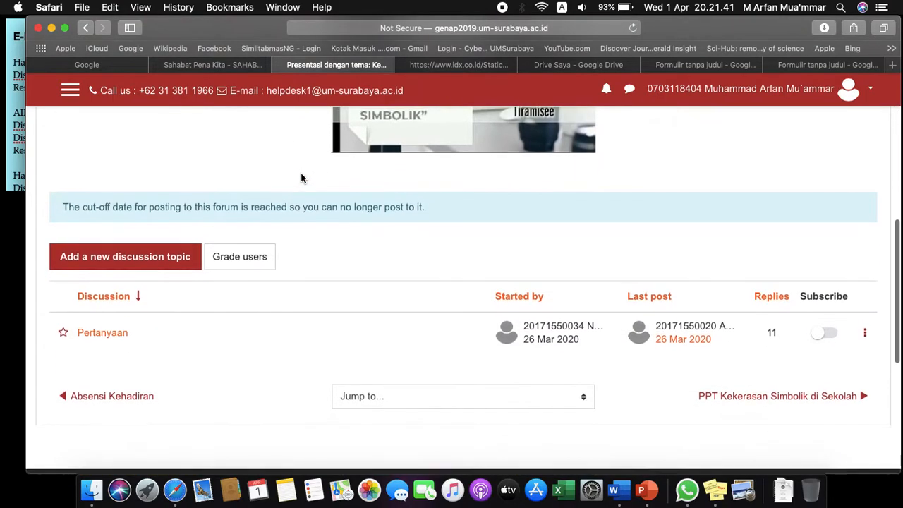
click(240, 257)
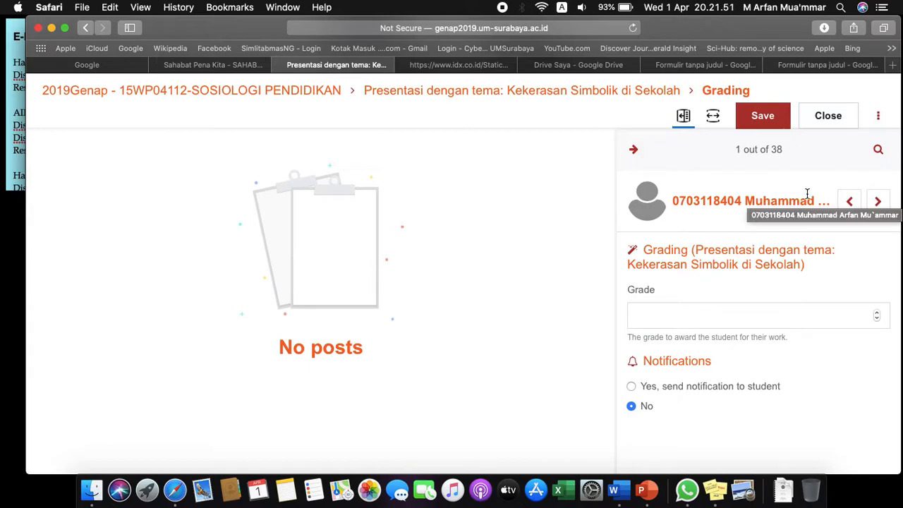
Advance through the forum participants in the grading view to participant 10 out of 38.
click(877, 201)
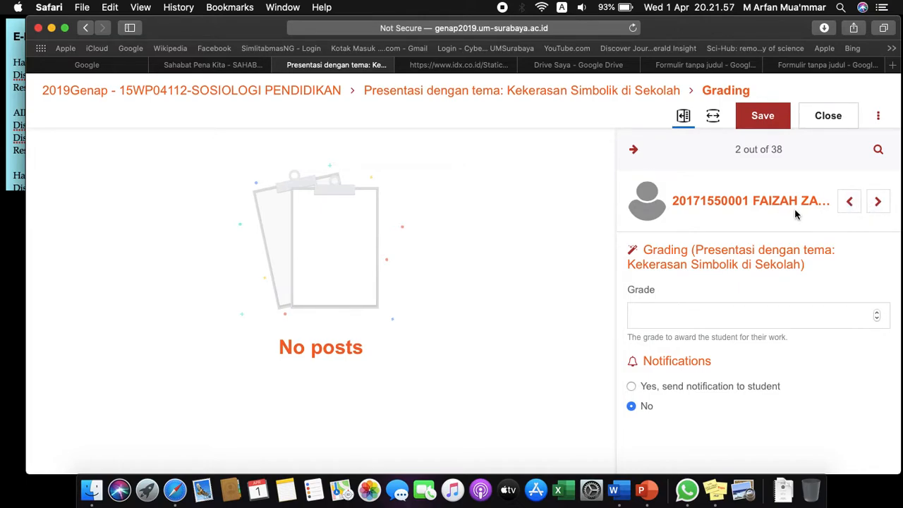
click(873, 210)
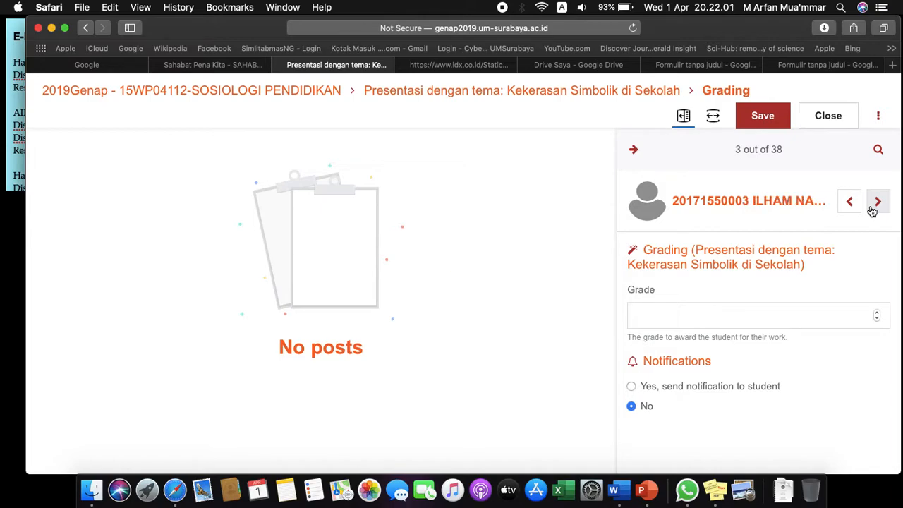
click(872, 211)
click(873, 211)
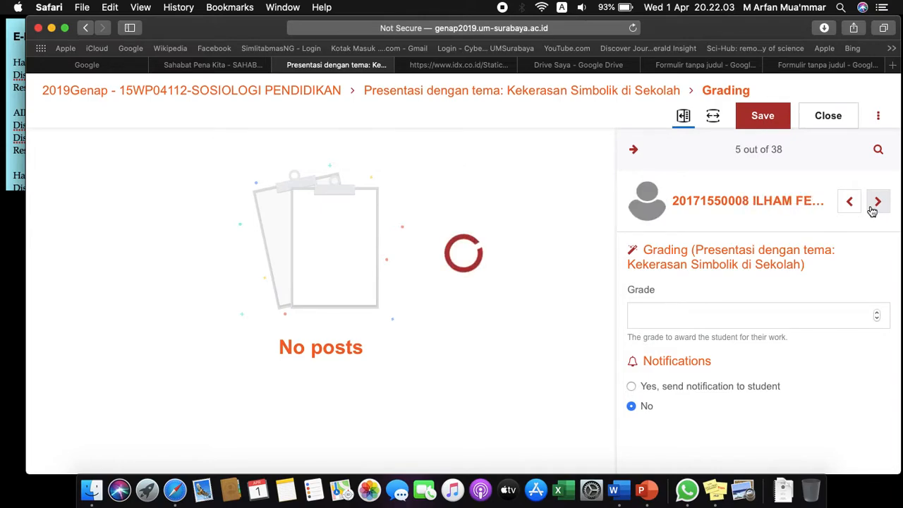
click(872, 210)
click(872, 210)
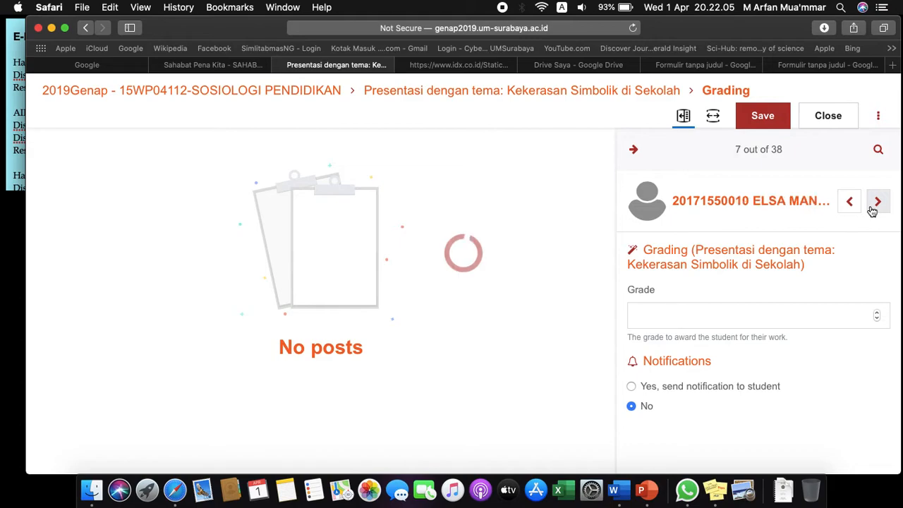
click(873, 210)
click(872, 211)
click(872, 210)
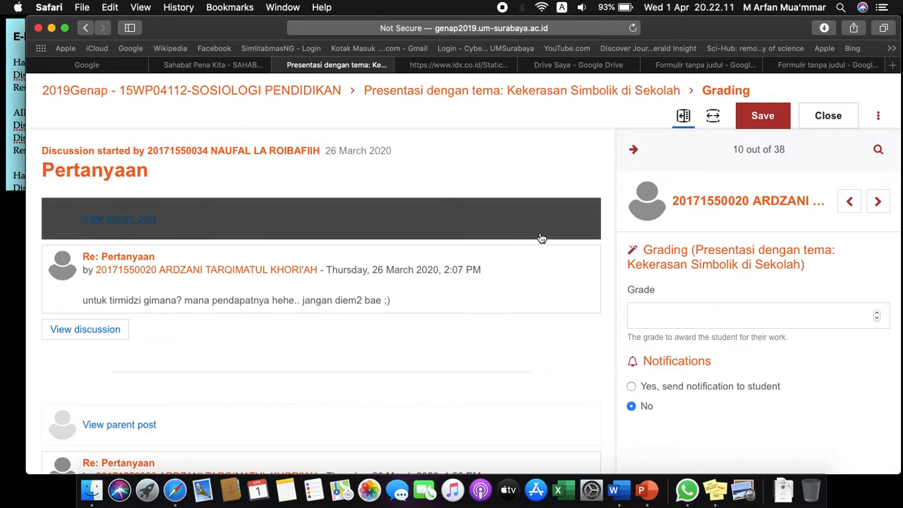
Read participant 10's forum posts, grade them 80 with a notification to the student, and save by moving to the next participant.
scroll(426, 333, down, 4)
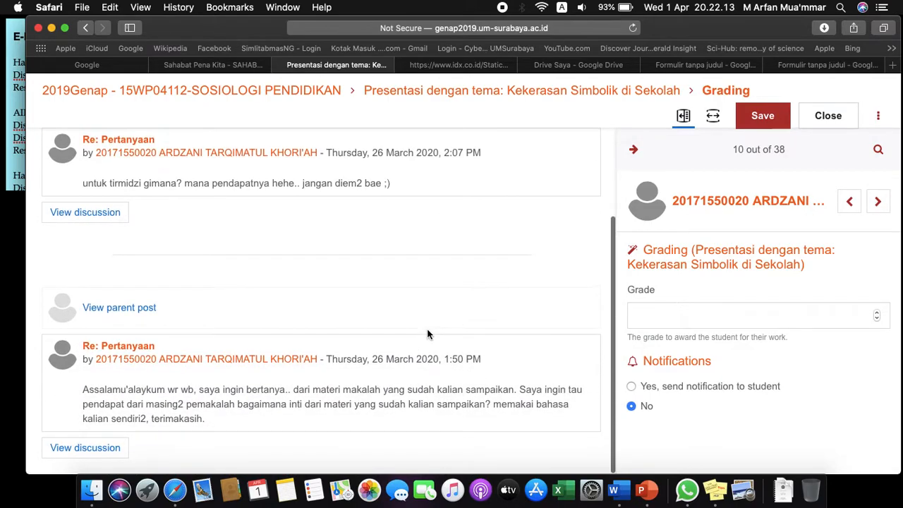
scroll(427, 328, up, 2)
click(649, 315)
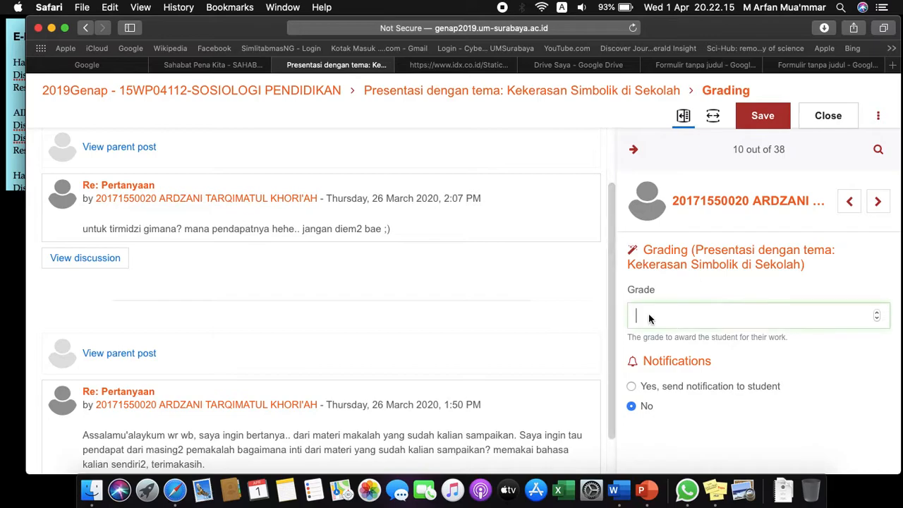
text(80)
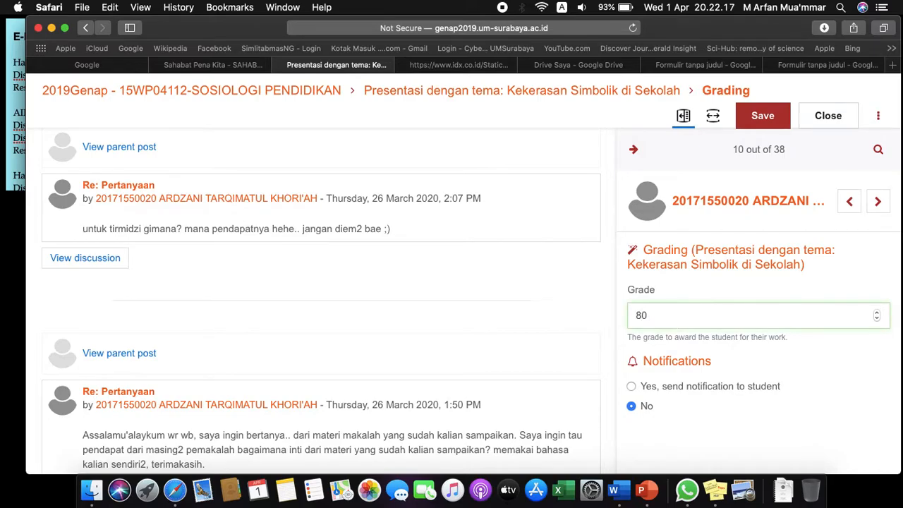
click(631, 386)
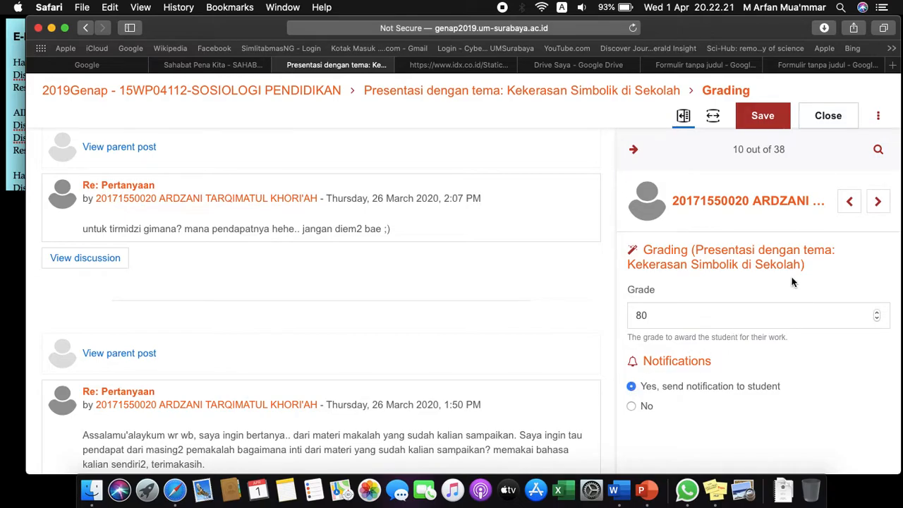
click(878, 202)
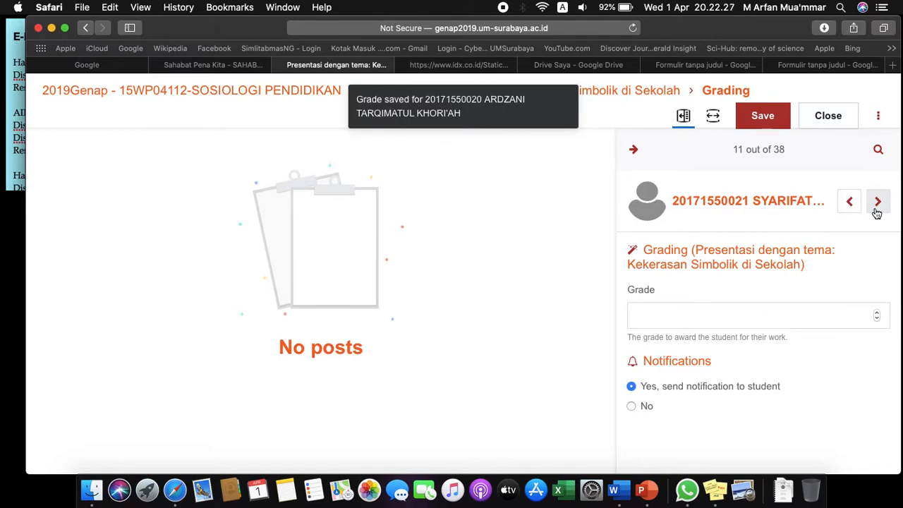
Give participant 11, who has no posts, a grade of 0 and save it by moving on.
click(790, 309)
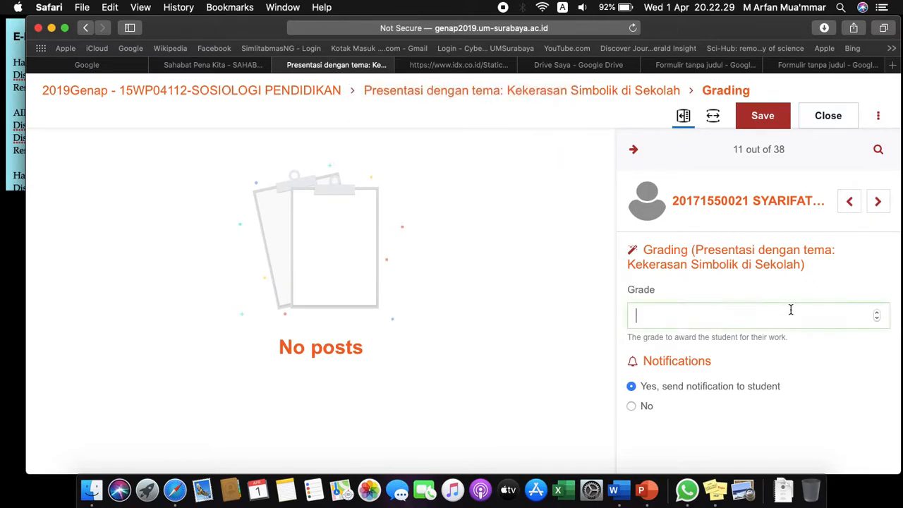
text(0)
click(883, 205)
Advance to participant 19 out of 38, grade their forum posts 80 with a notification to the student, and save by moving on.
click(884, 204)
click(883, 204)
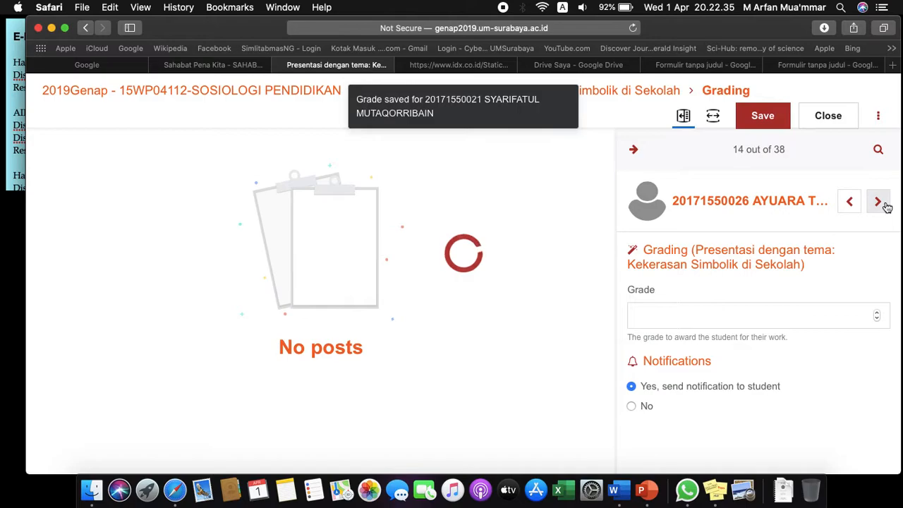
click(883, 203)
click(883, 204)
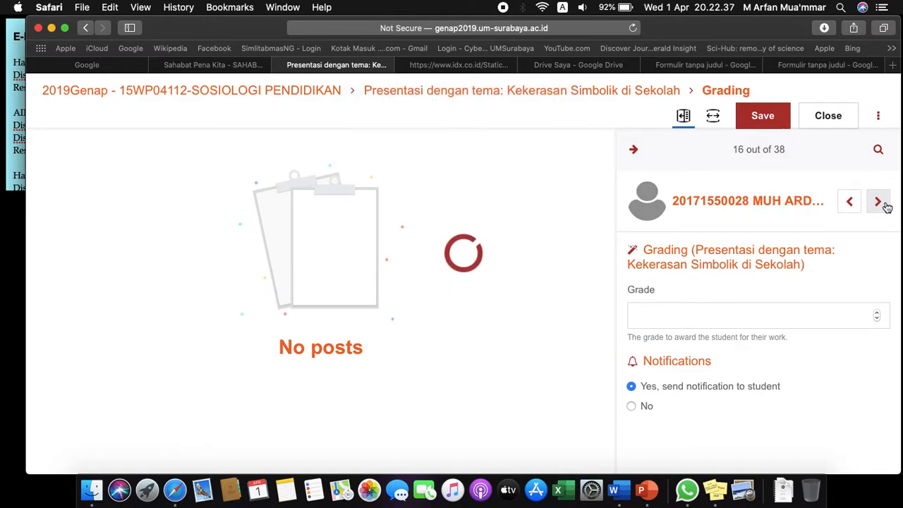
click(883, 204)
click(883, 204)
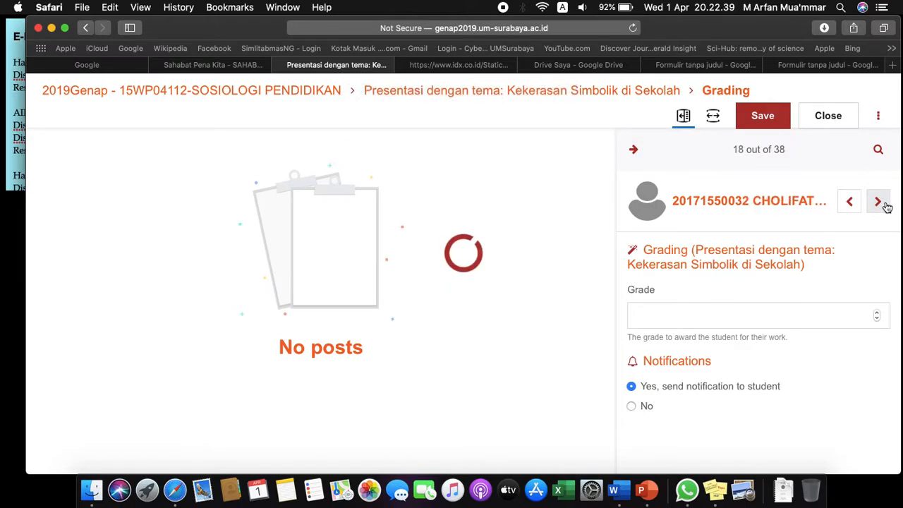
click(886, 205)
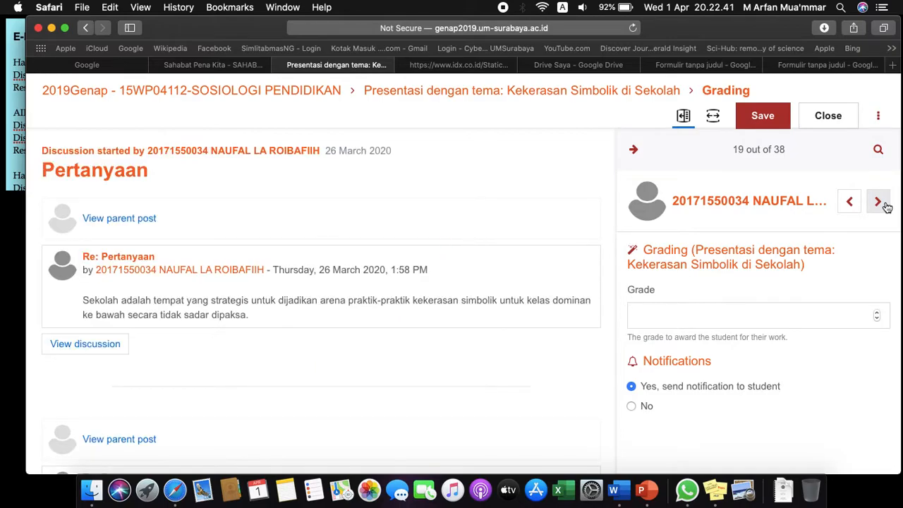
click(773, 309)
text(80)
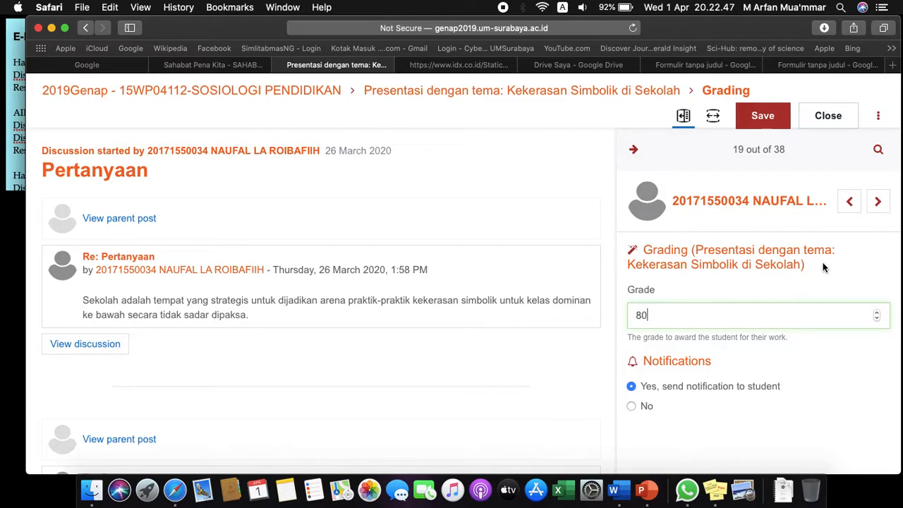
click(877, 207)
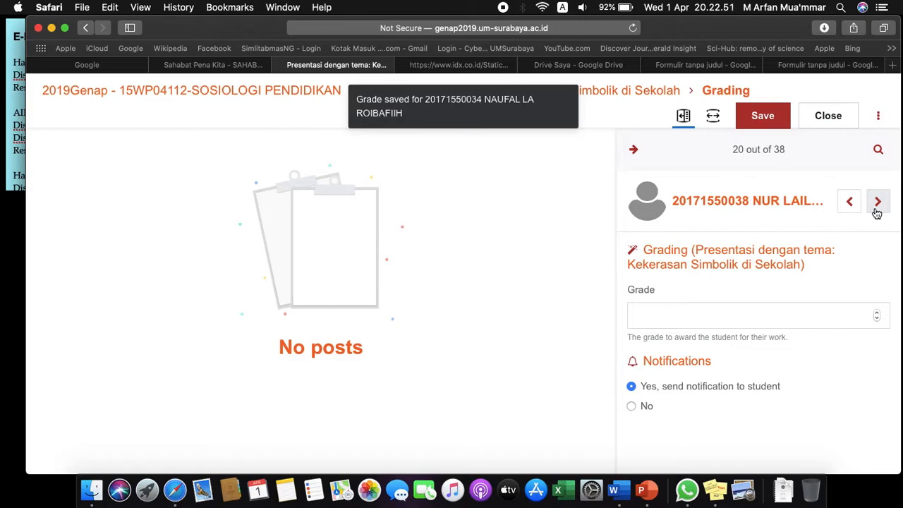
Advance to participant 23 out of 38, award a forum grade of 80 with student notification, and save it by moving on.
click(877, 204)
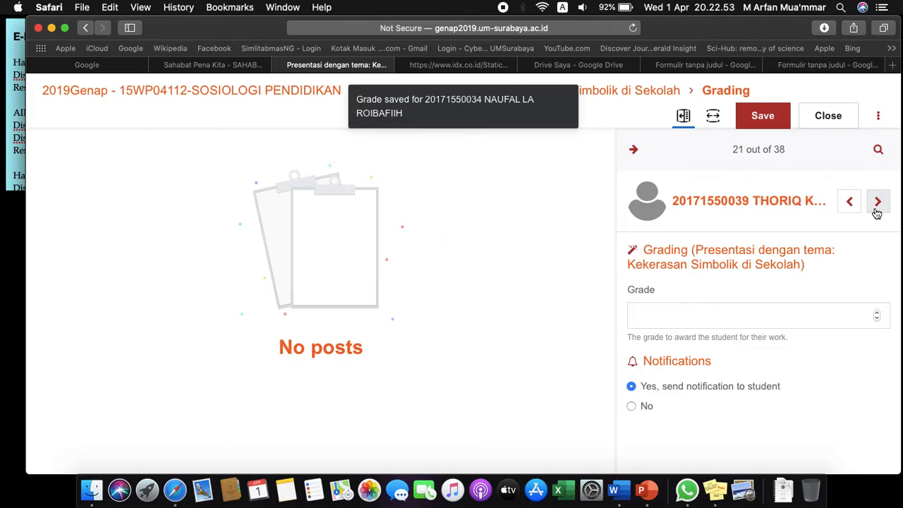
click(877, 208)
click(877, 208)
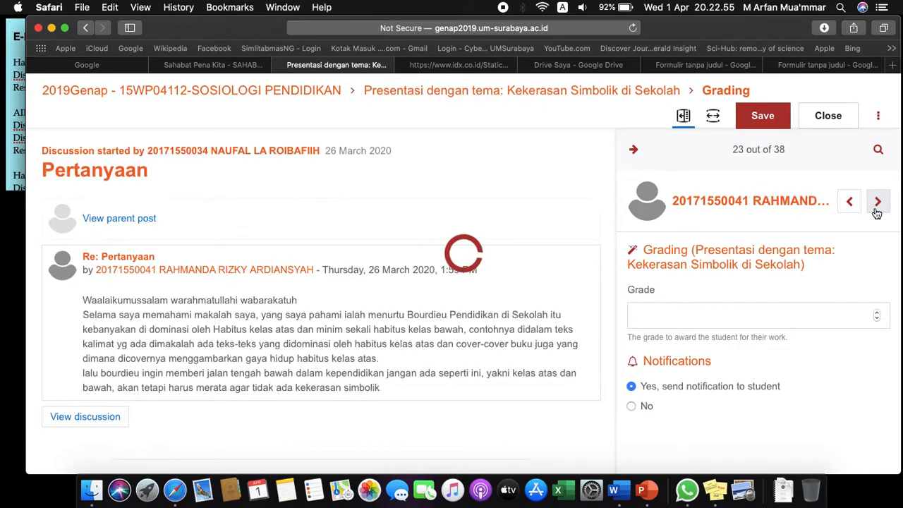
click(766, 308)
text(80)
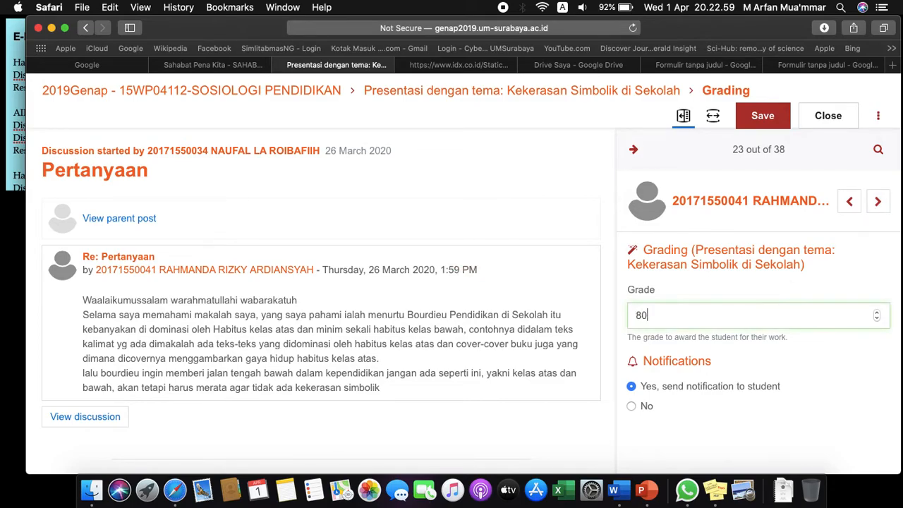
click(876, 205)
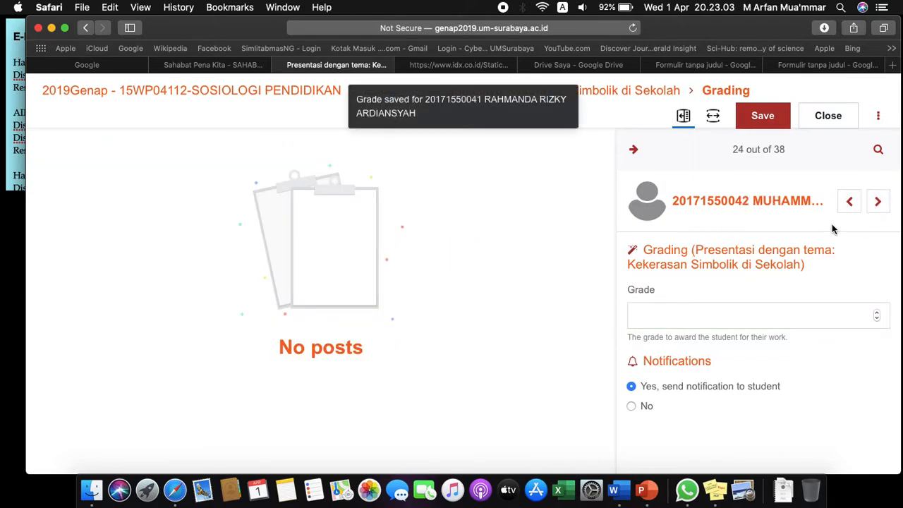
Browse the forum participants up to number 28 out of 38 without grading them, and close the grading view.
click(879, 203)
click(879, 202)
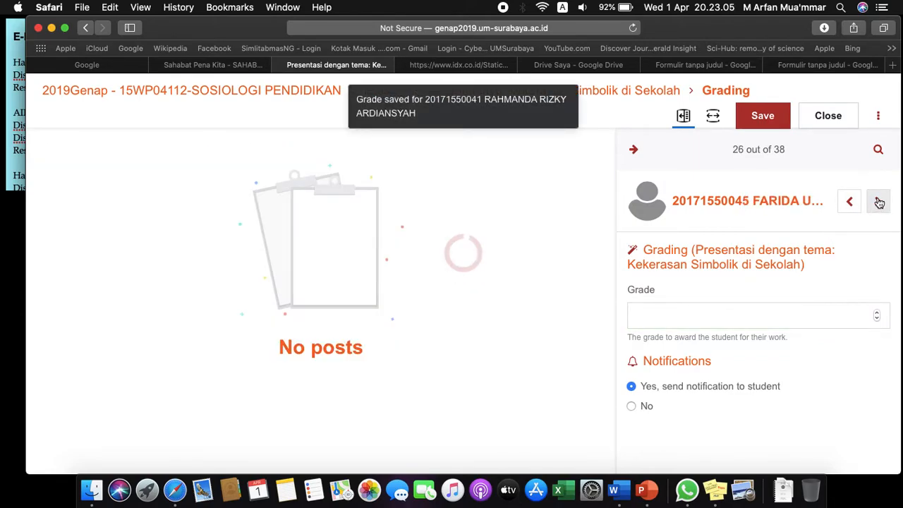
click(879, 202)
click(879, 203)
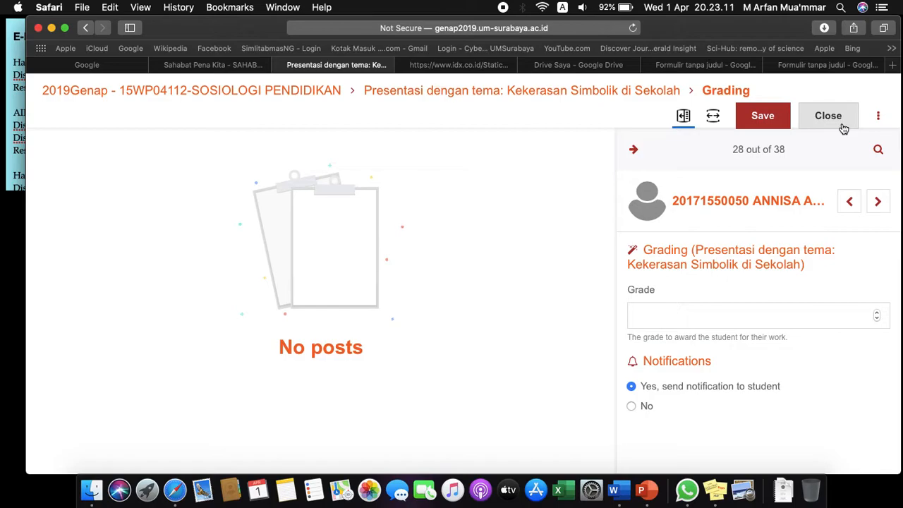
click(843, 127)
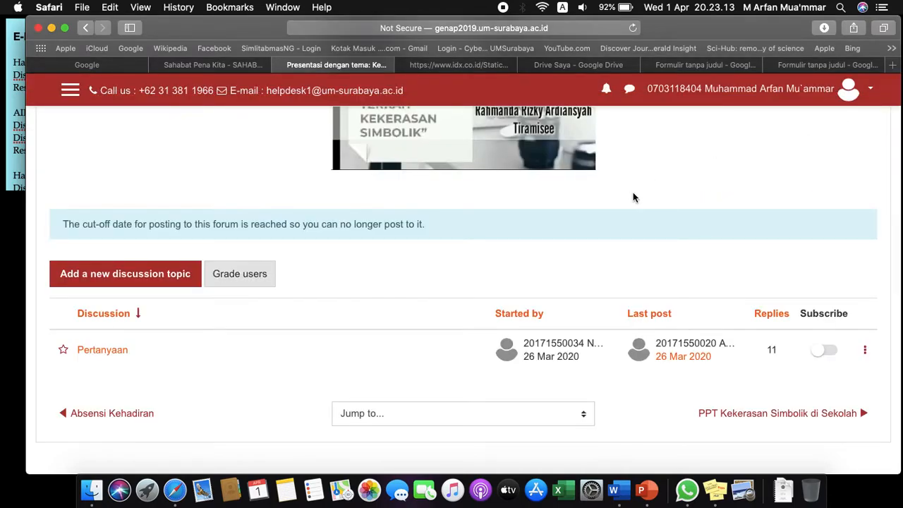
Return to the Pertemuan Ke-6 section, open its "Resume Hasil Presentasi" assignment and review the grading summary.
scroll(633, 197, up, 10)
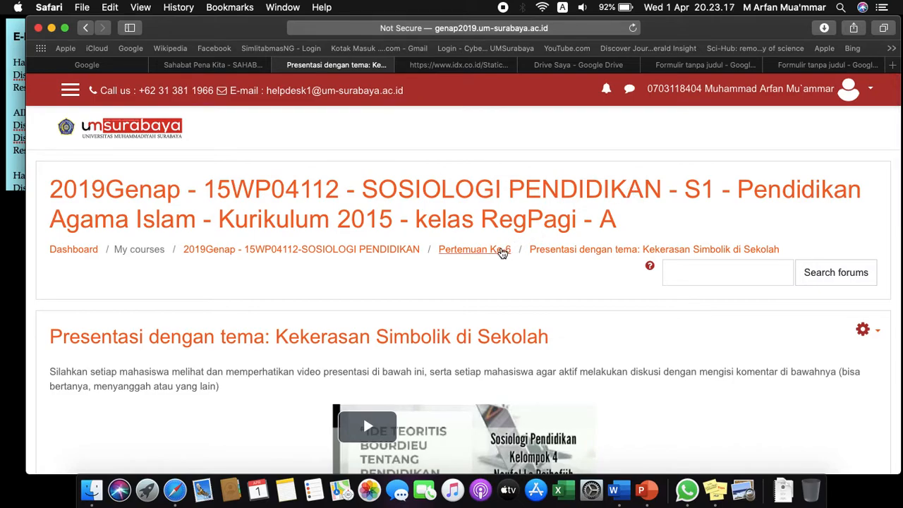
click(503, 252)
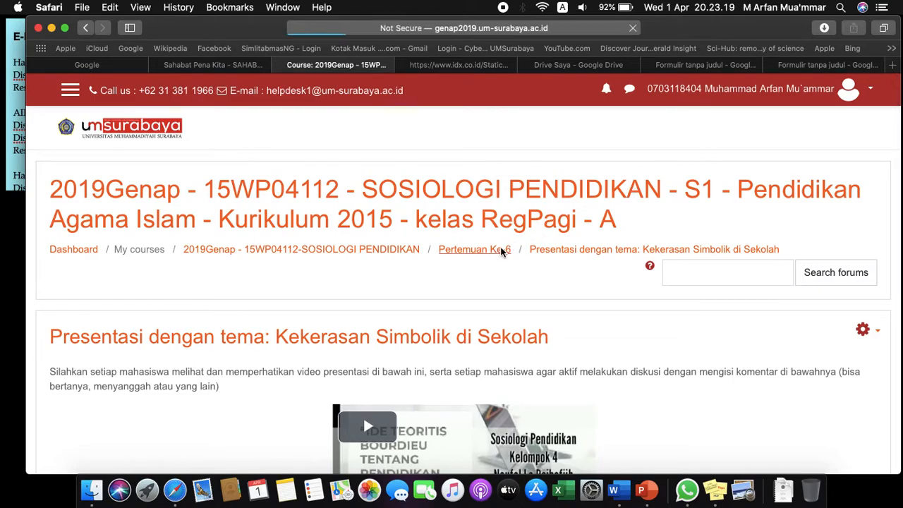
scroll(501, 252, down, 5)
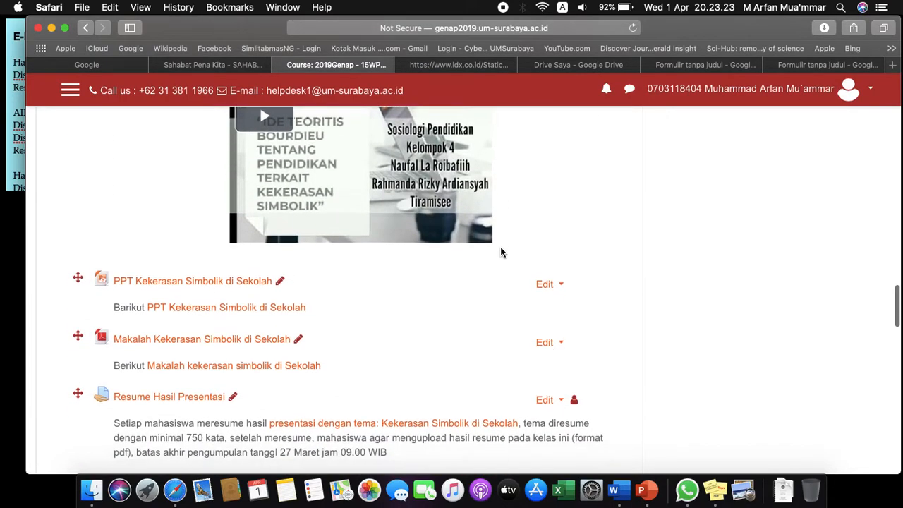
scroll(501, 252, down, 2)
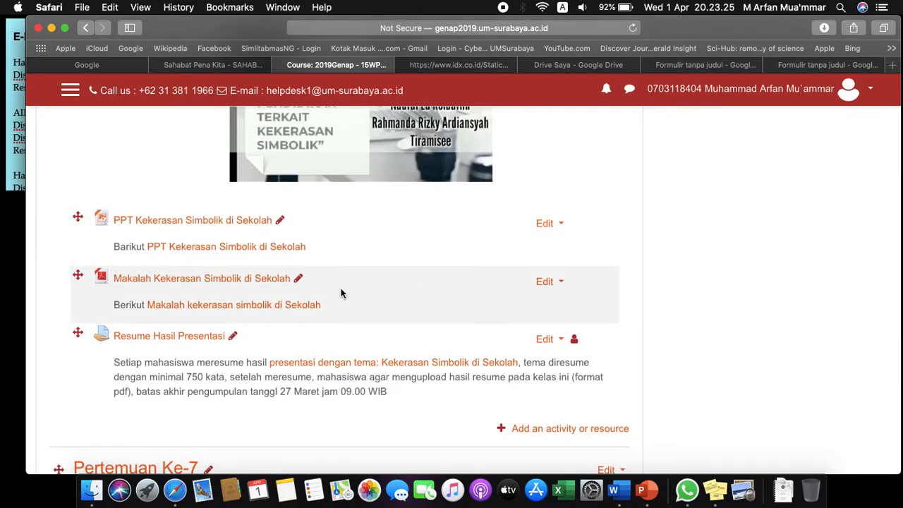
click(200, 337)
scroll(199, 332, down, 5)
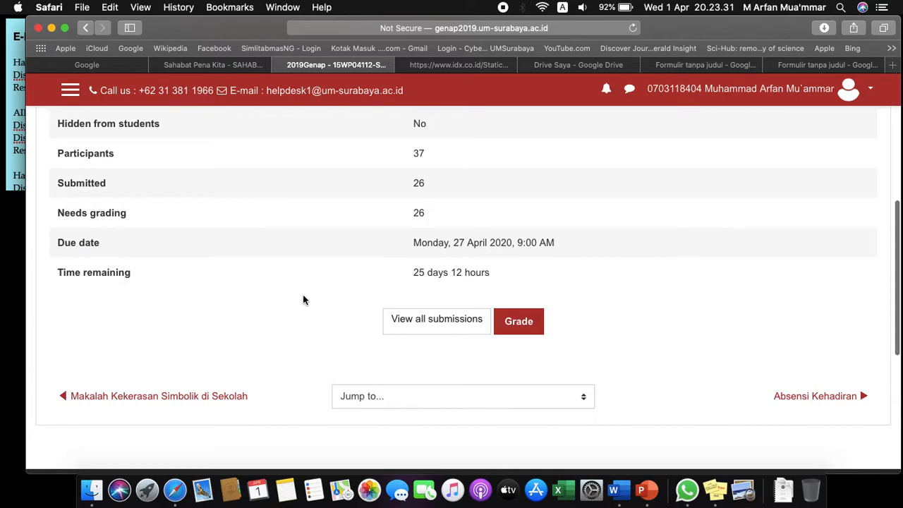
scroll(303, 298, up, 1)
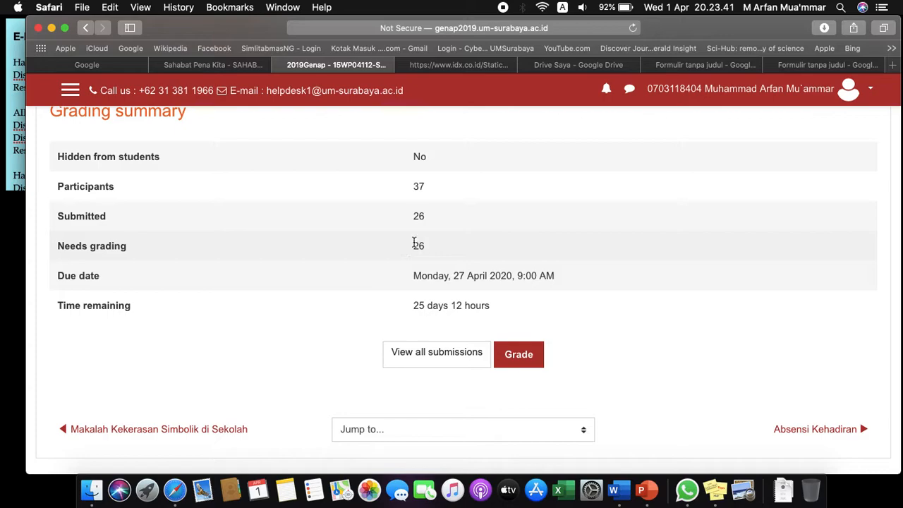
Start grading the assignment and filter the students to those with the status "Requires grading".
click(513, 354)
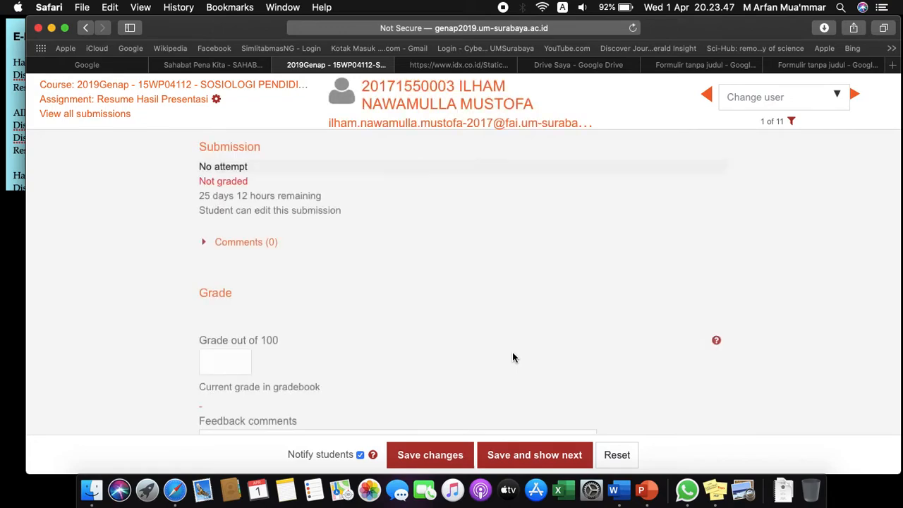
click(792, 122)
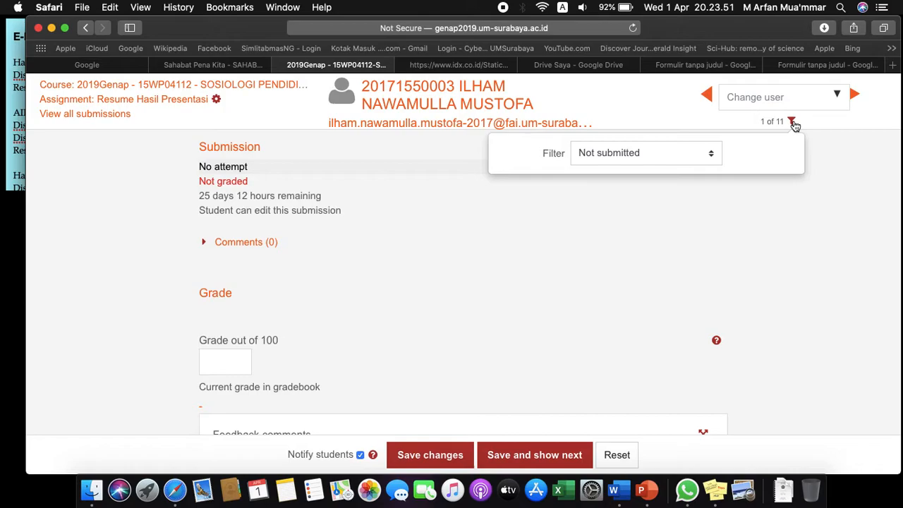
click(712, 155)
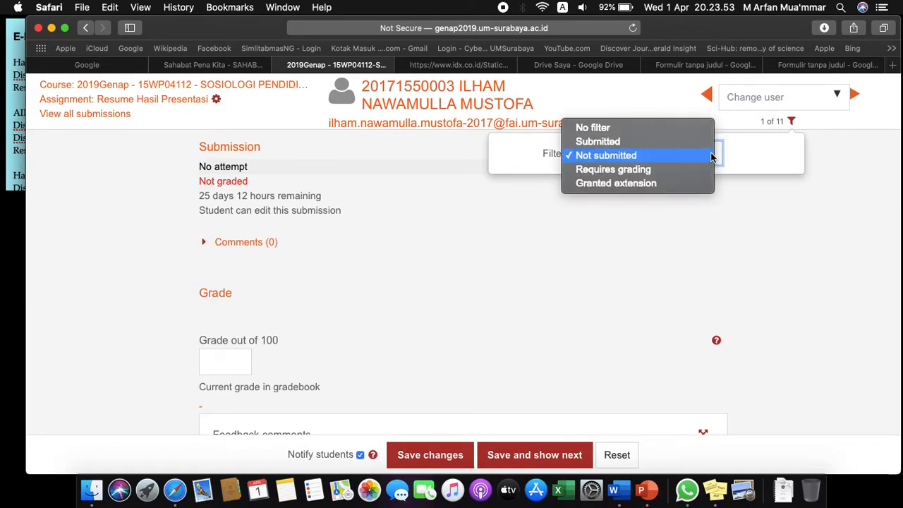
click(654, 170)
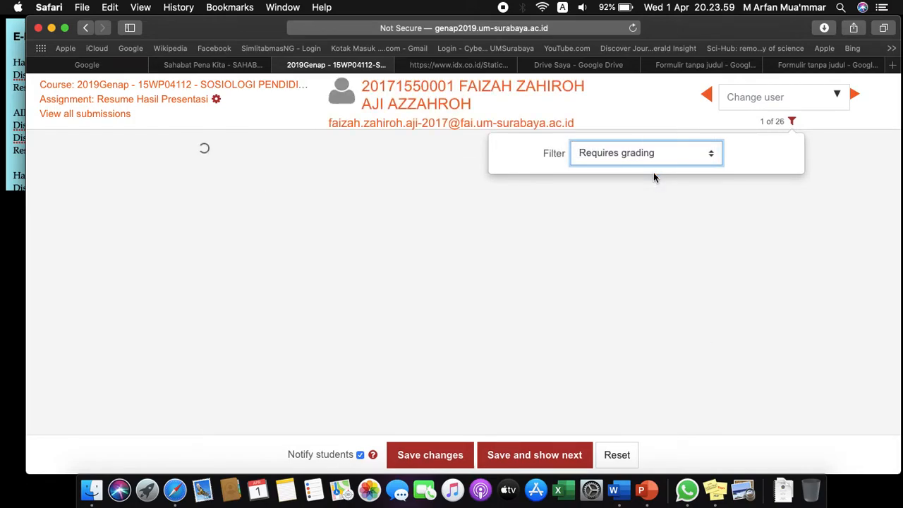
click(752, 237)
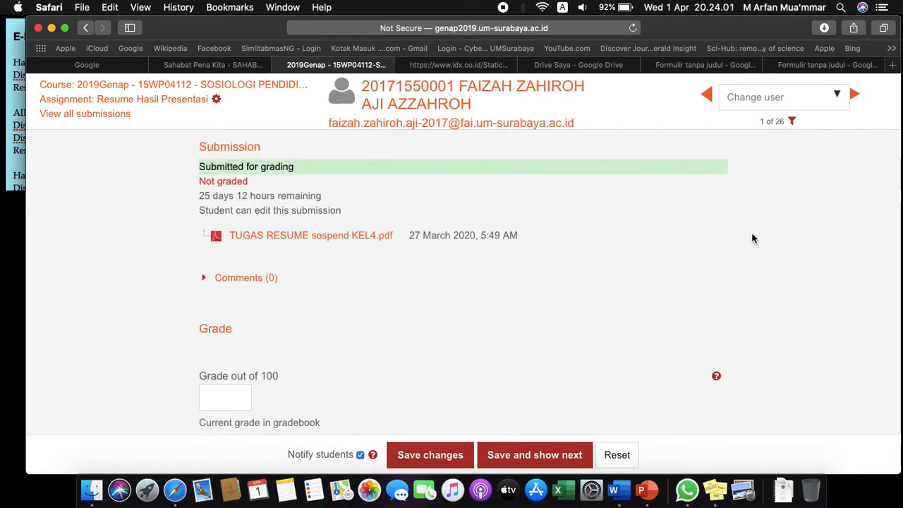
Open the first student's submitted file "TUGAS RESUME sospend KEL4.pdf", skim it to the end, close it and return to the grading page.
click(342, 240)
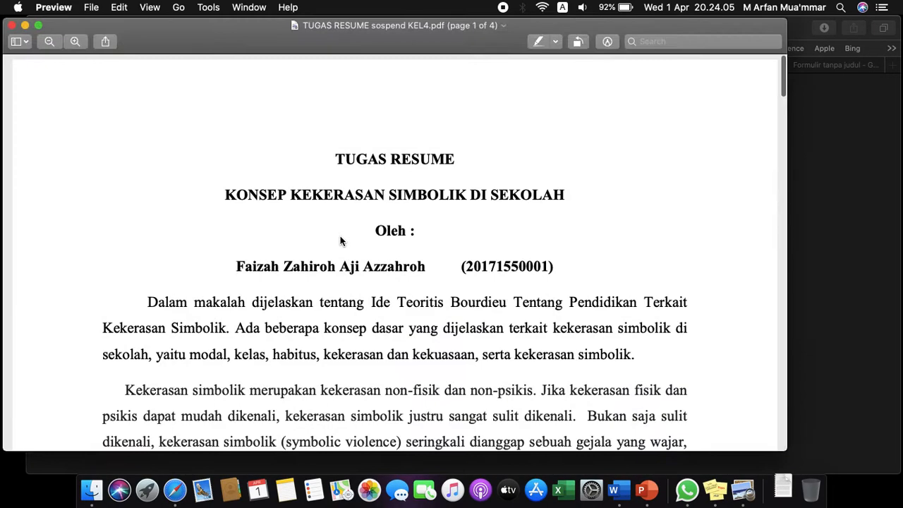
scroll(340, 237, down, 15)
scroll(340, 240, down, 20)
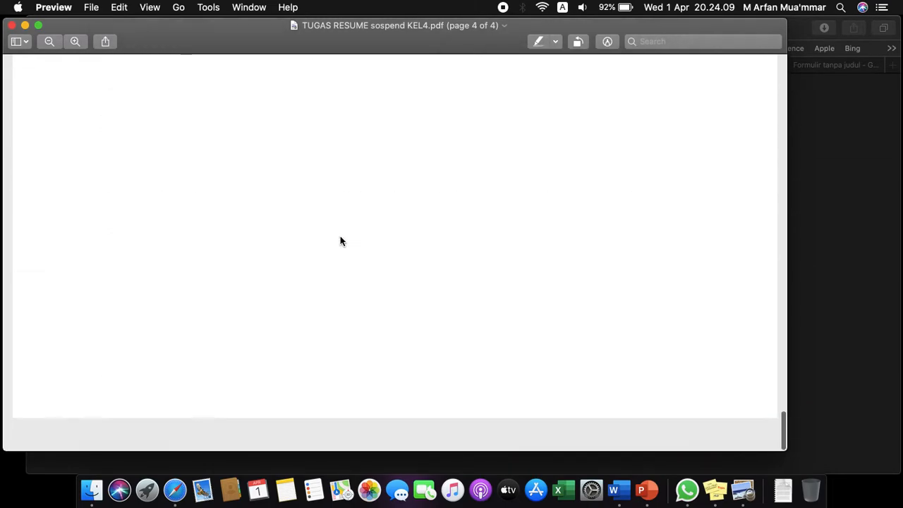
click(10, 26)
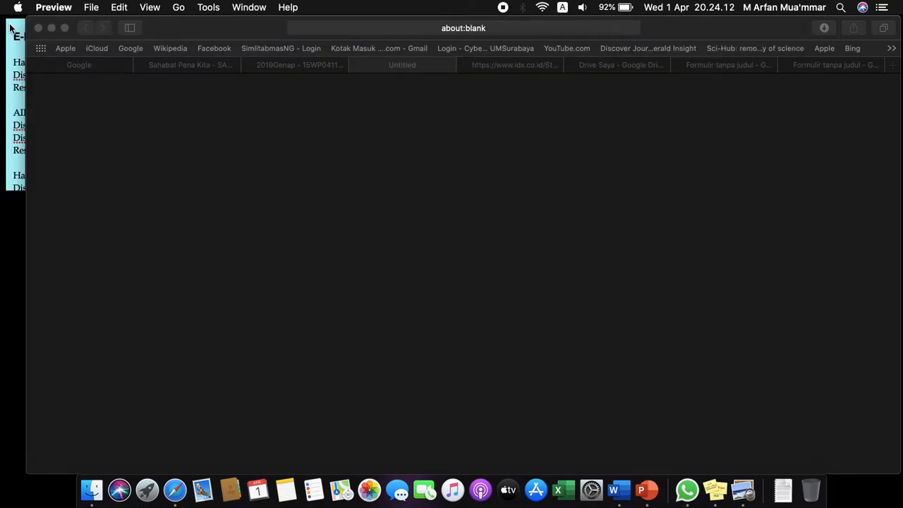
click(323, 65)
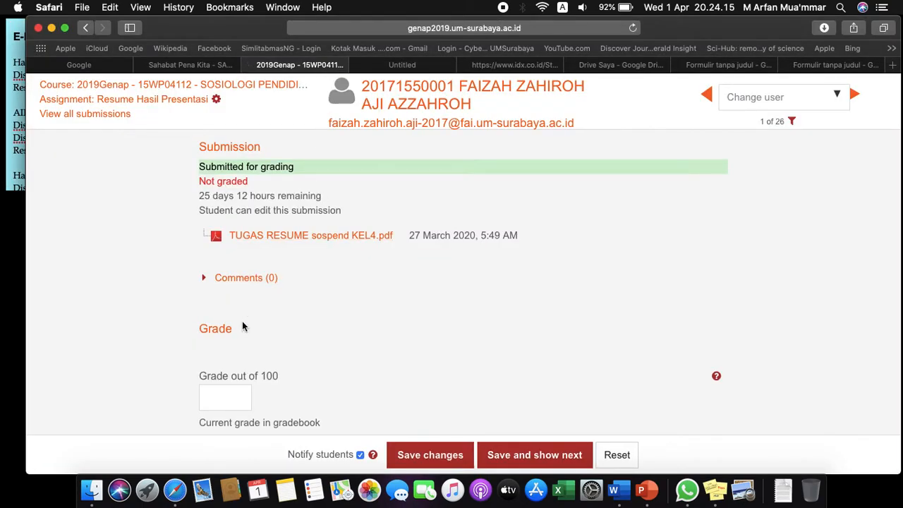
Grade the first student's submission 85 out of 100 with notification, save it and show the next student.
text(85)
click(510, 457)
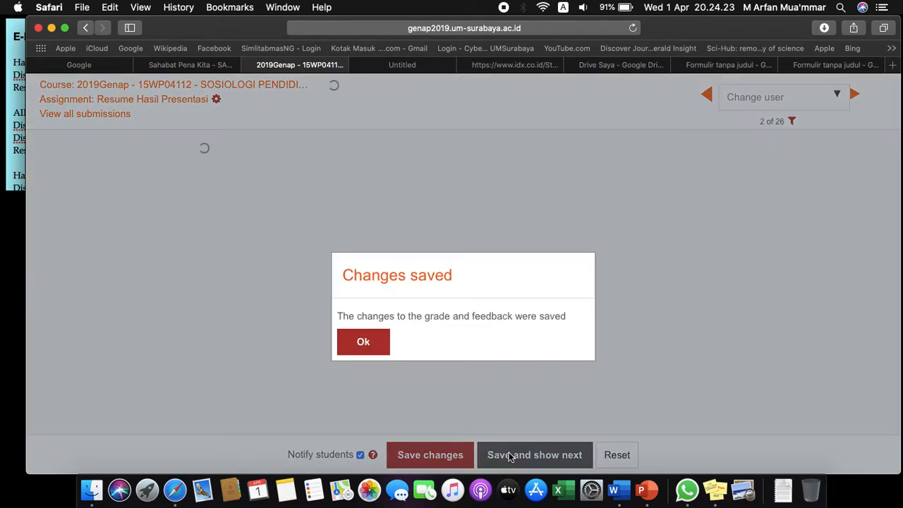
click(378, 348)
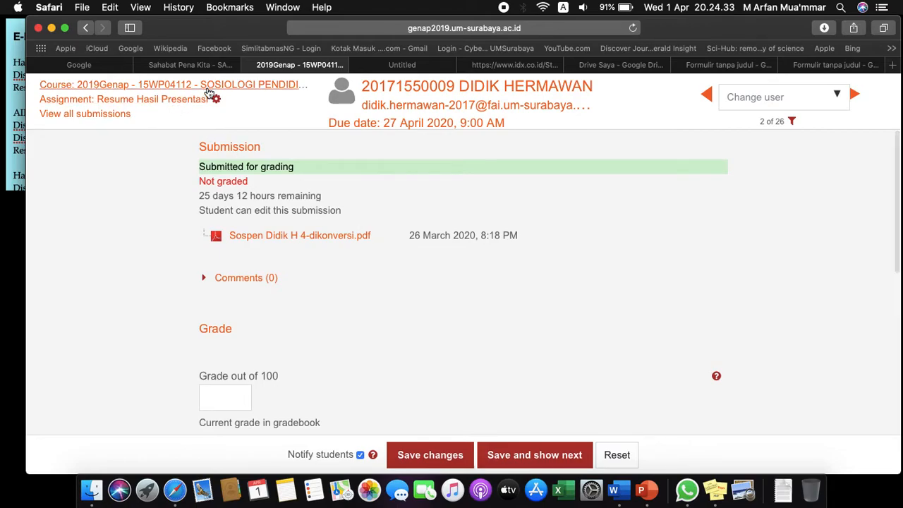
Leave the grading page, return to the SOSIOLOGI PENDIDIKAN course page and review the activities in the Pertemuan Ke-7 section.
click(182, 99)
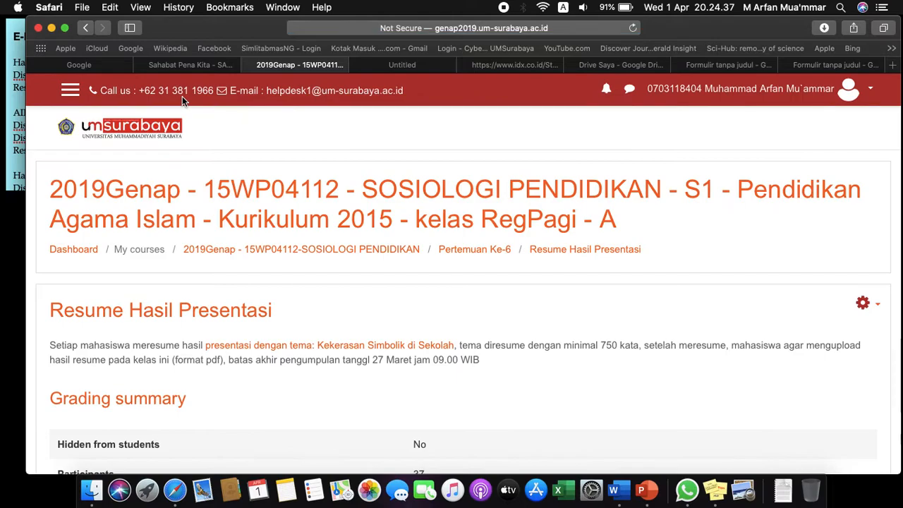
click(375, 248)
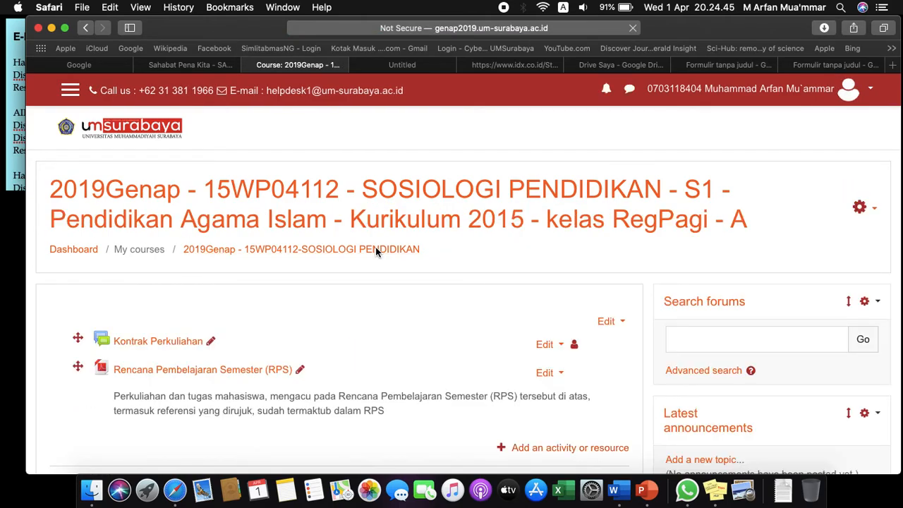
scroll(376, 250, down, 10)
scroll(376, 252, down, 8)
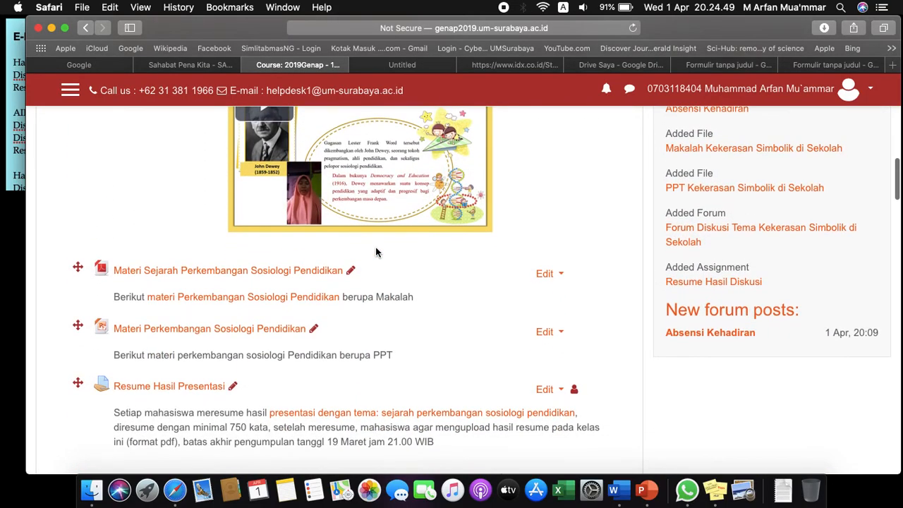
scroll(375, 252, down, 5)
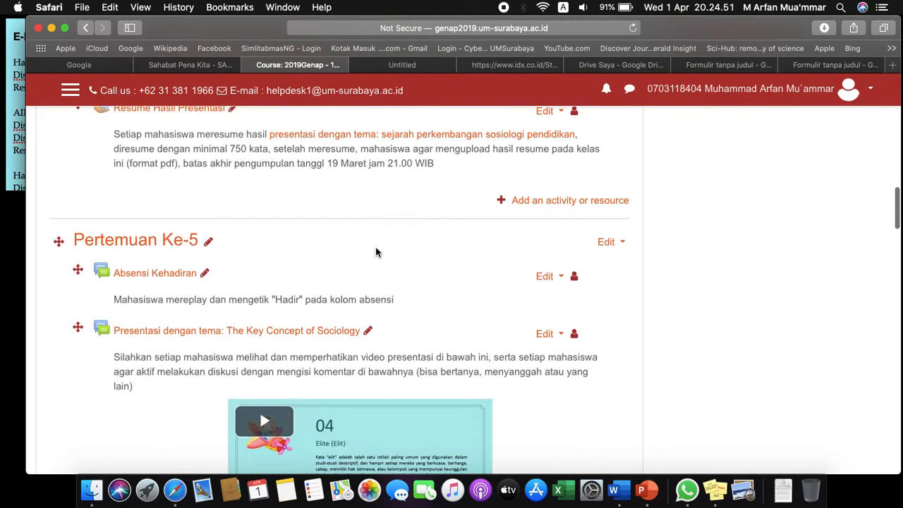
scroll(375, 247, down, 4)
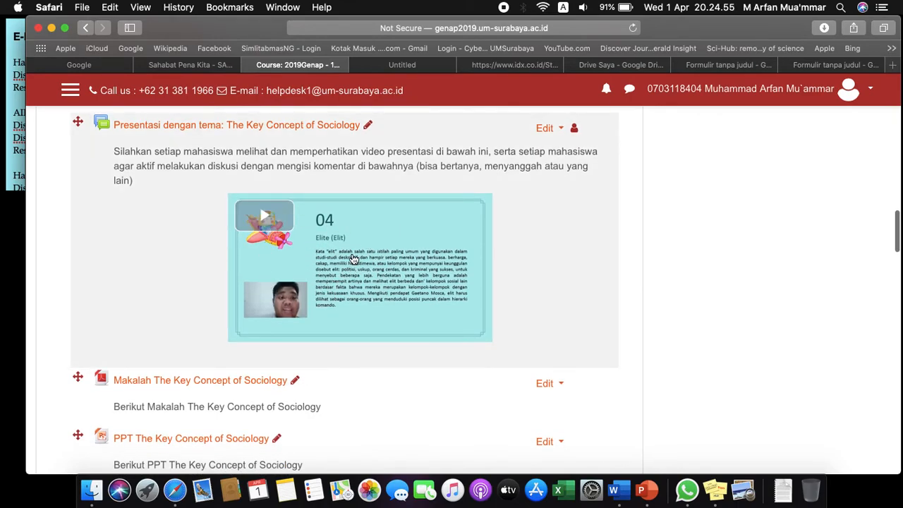
scroll(354, 259, down, 10)
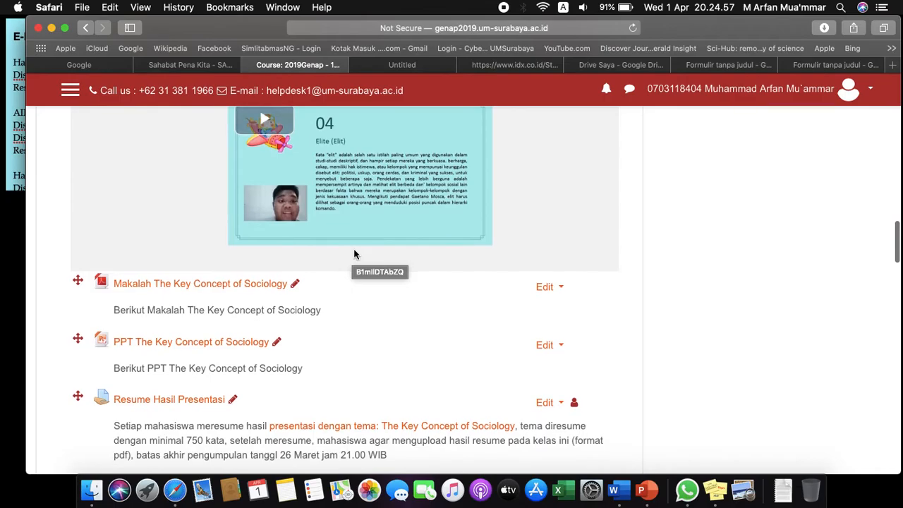
scroll(354, 254, down, 5)
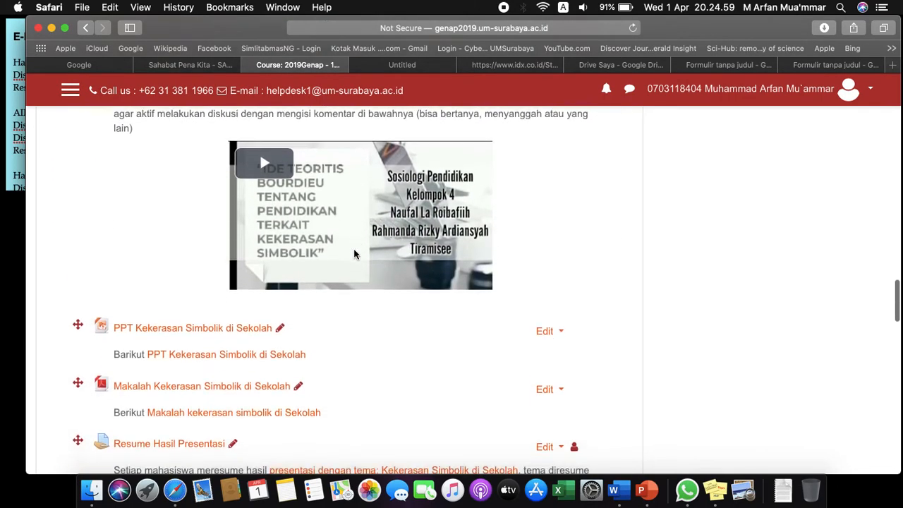
scroll(355, 256, down, 10)
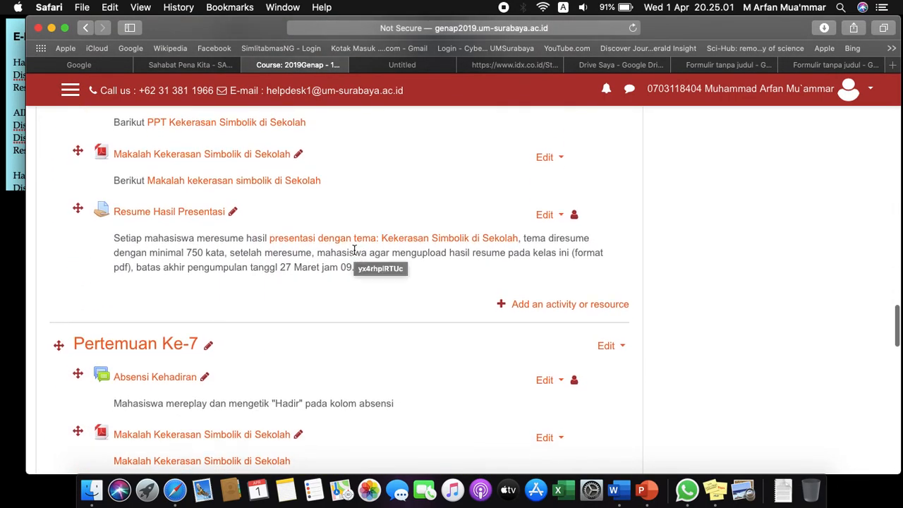
scroll(354, 254, down, 3)
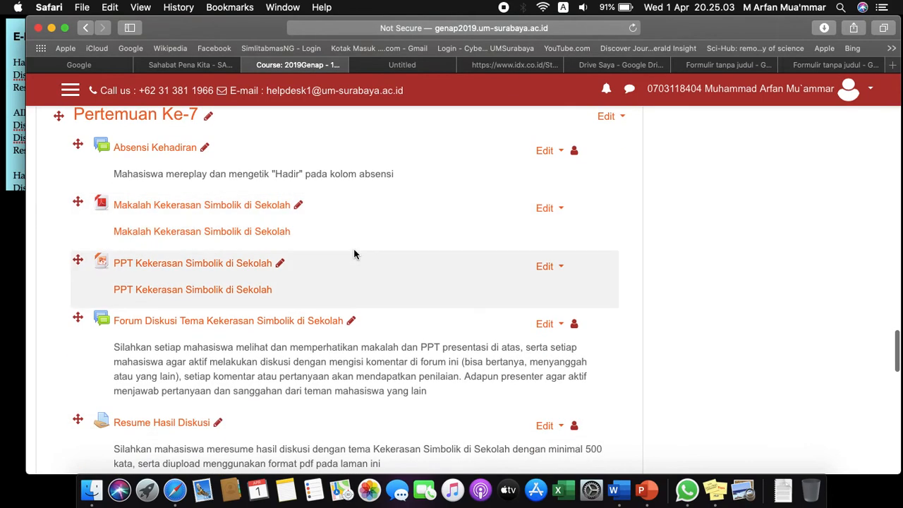
scroll(271, 375, down, 5)
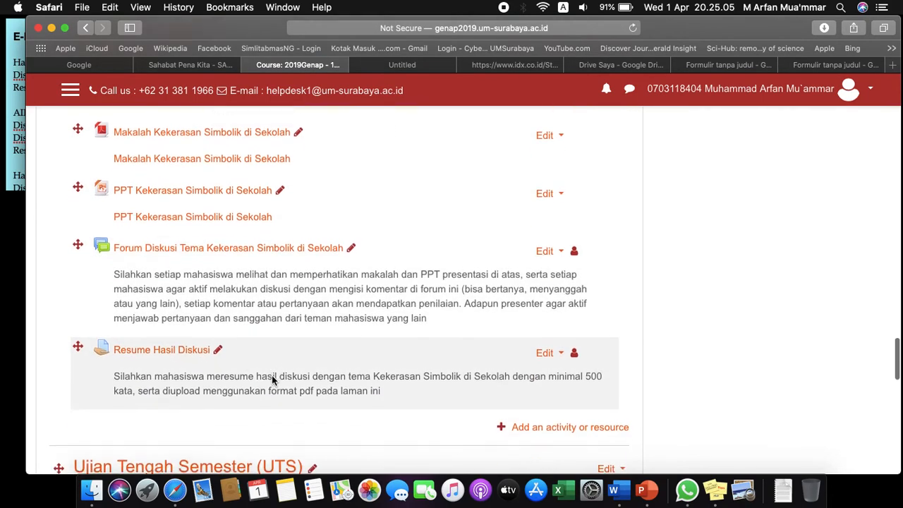
scroll(271, 381, up, 3)
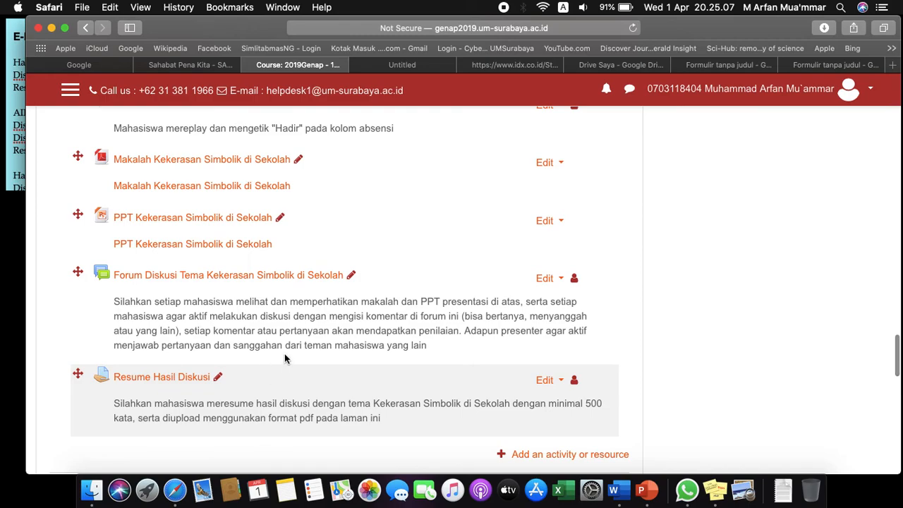